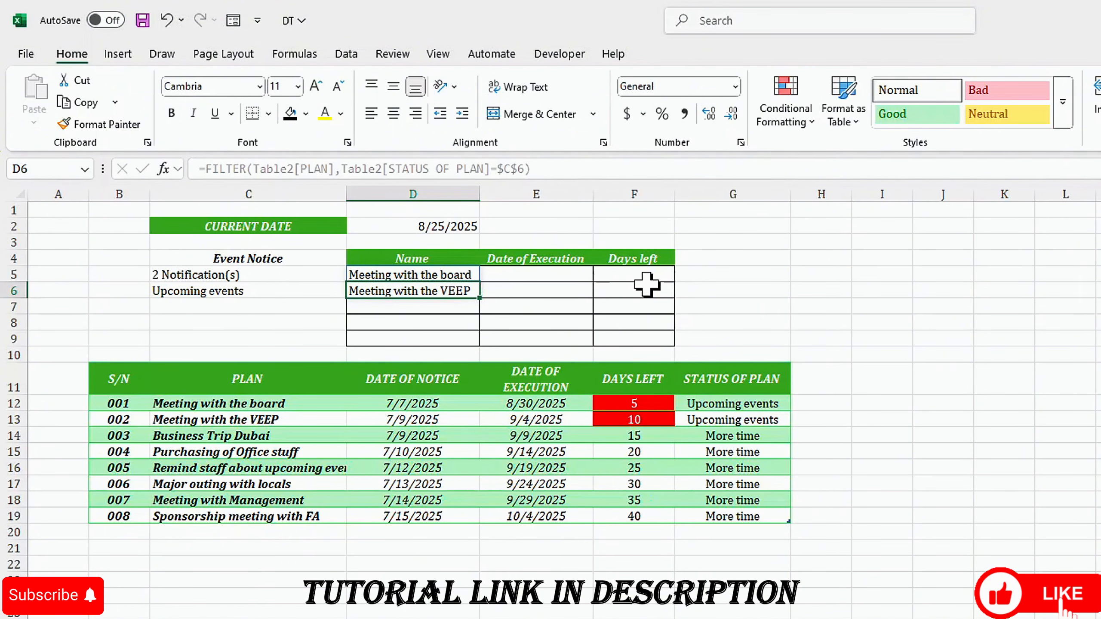
Build an XLOOKUP in E5 that matches D5 against Table2's PLAN column and returns from the DATE OF EXECUTION column.
click(537, 275)
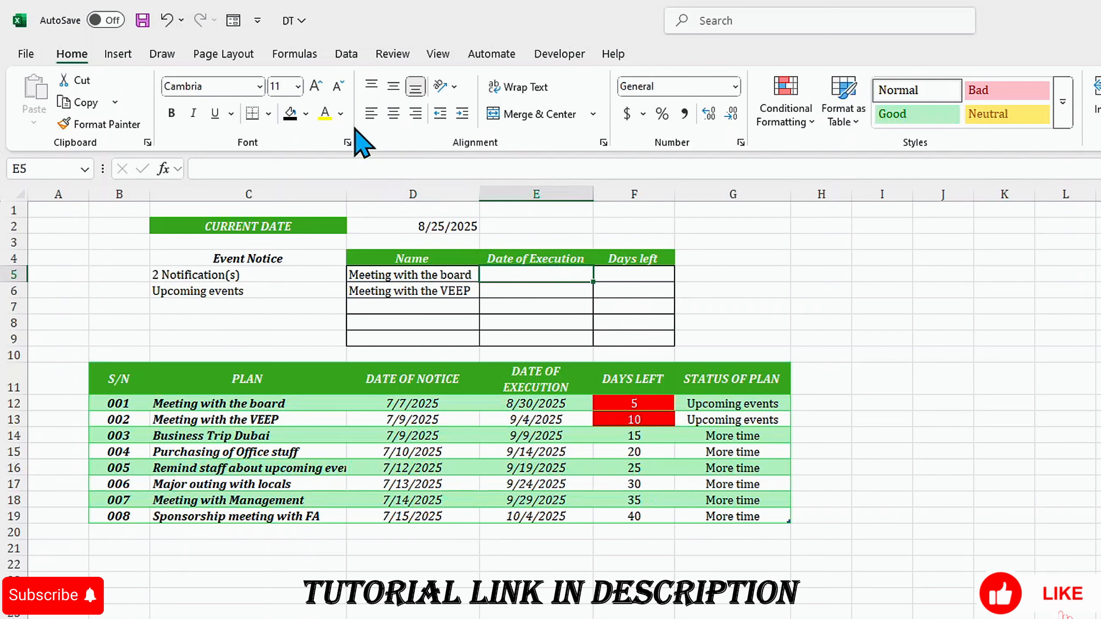
click(337, 171)
text(=)
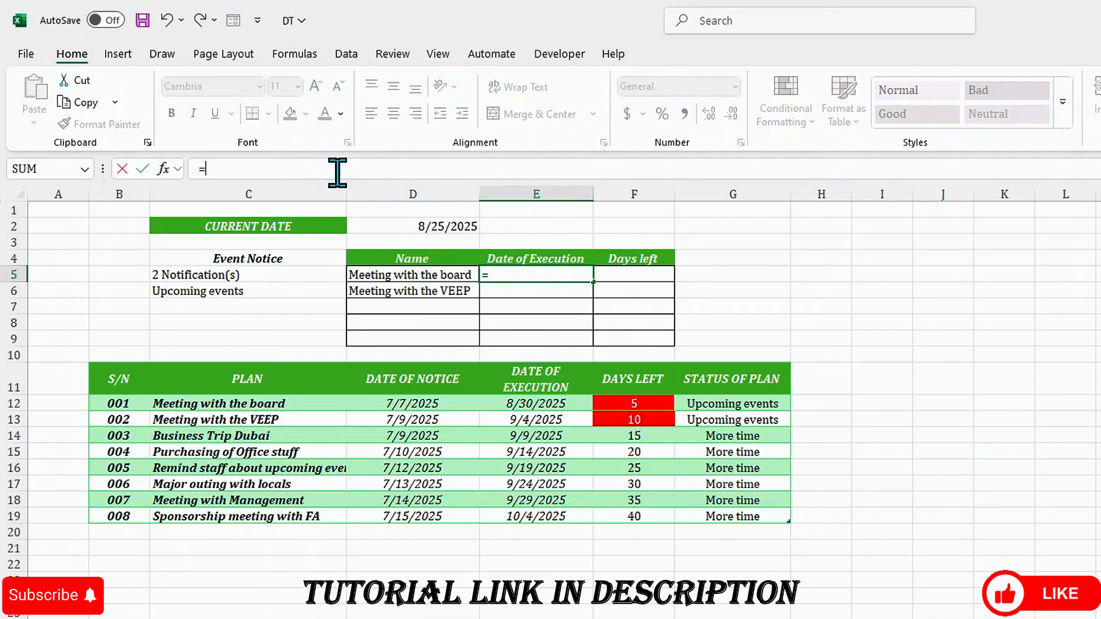
text(xloo)
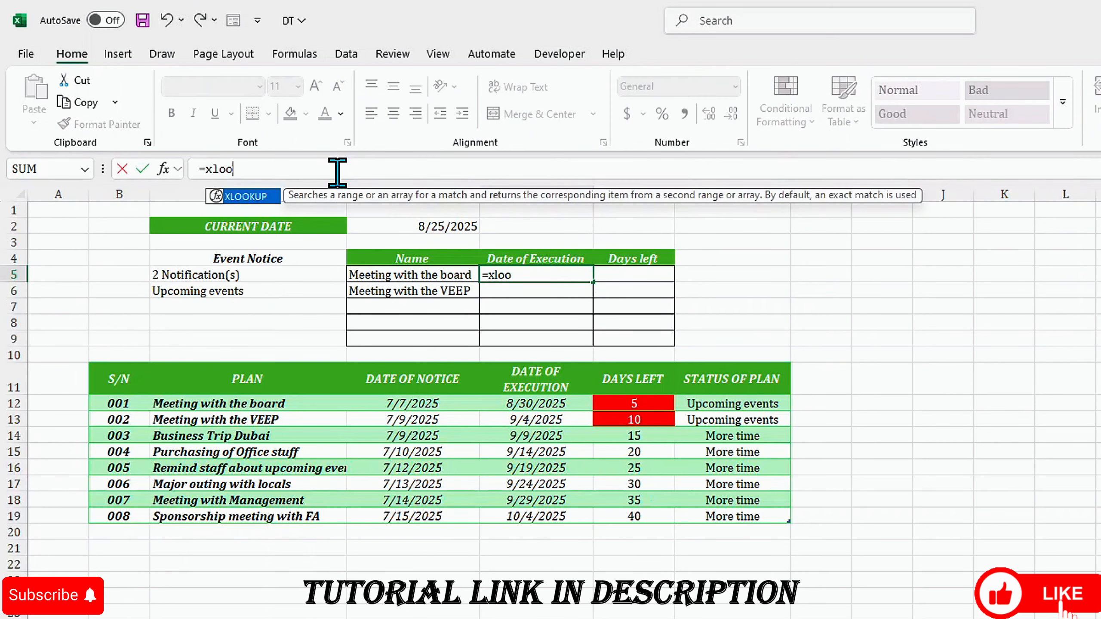
key(Tab)
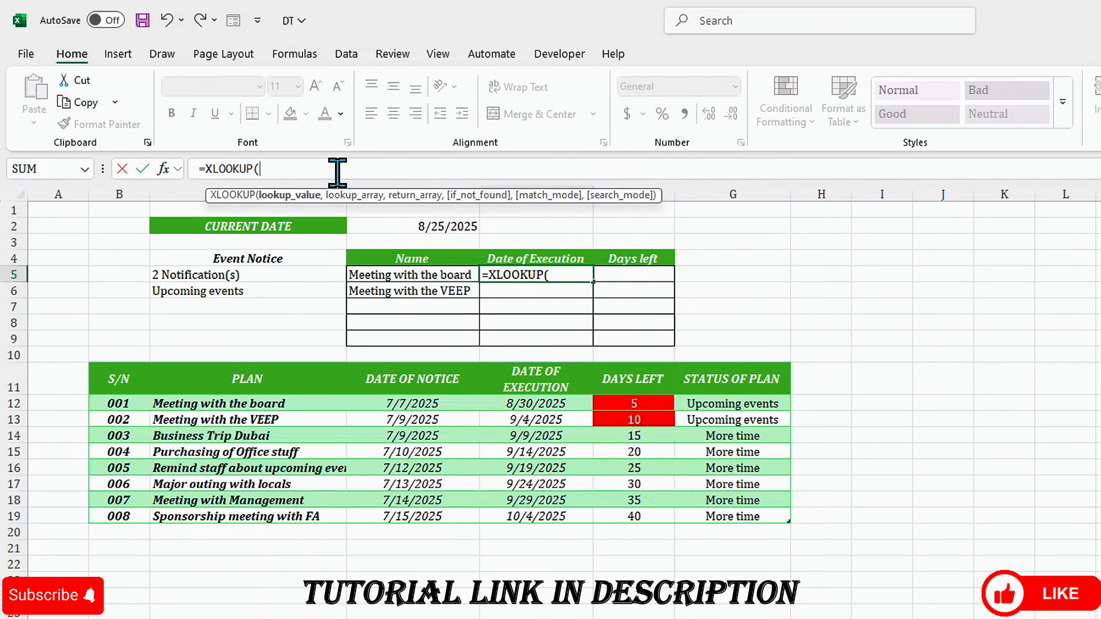
click(417, 275)
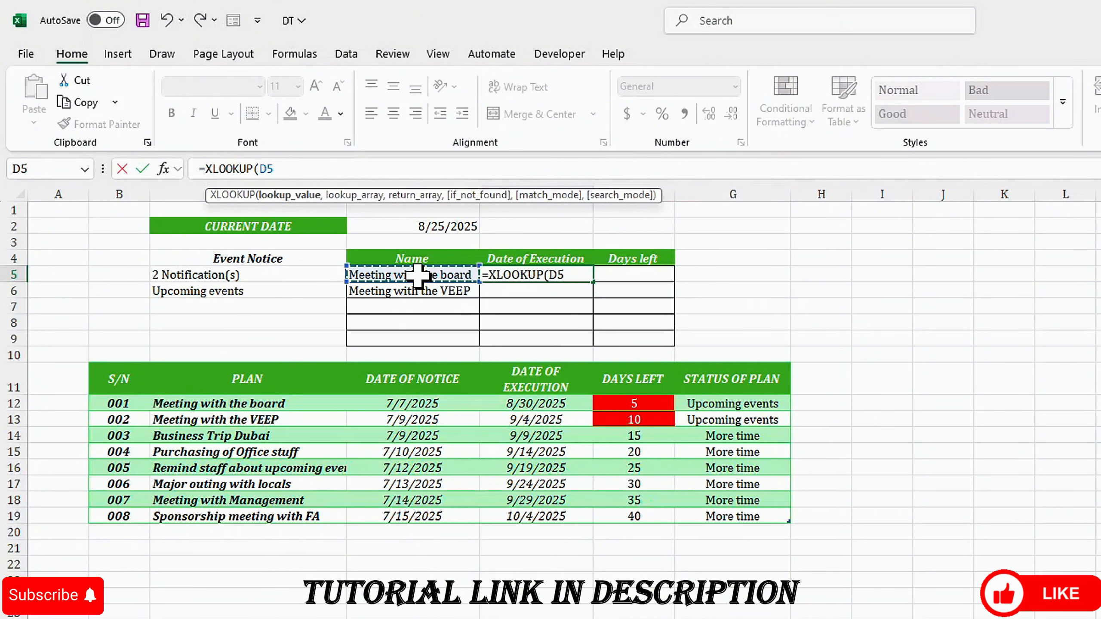
text(,)
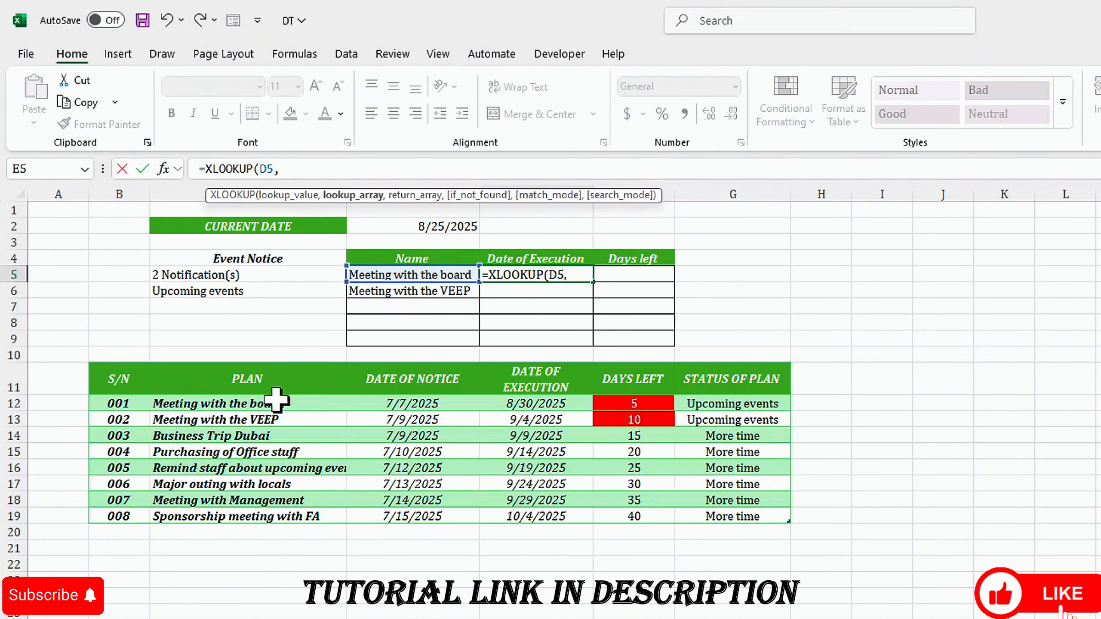
drag(280, 402, 255, 513)
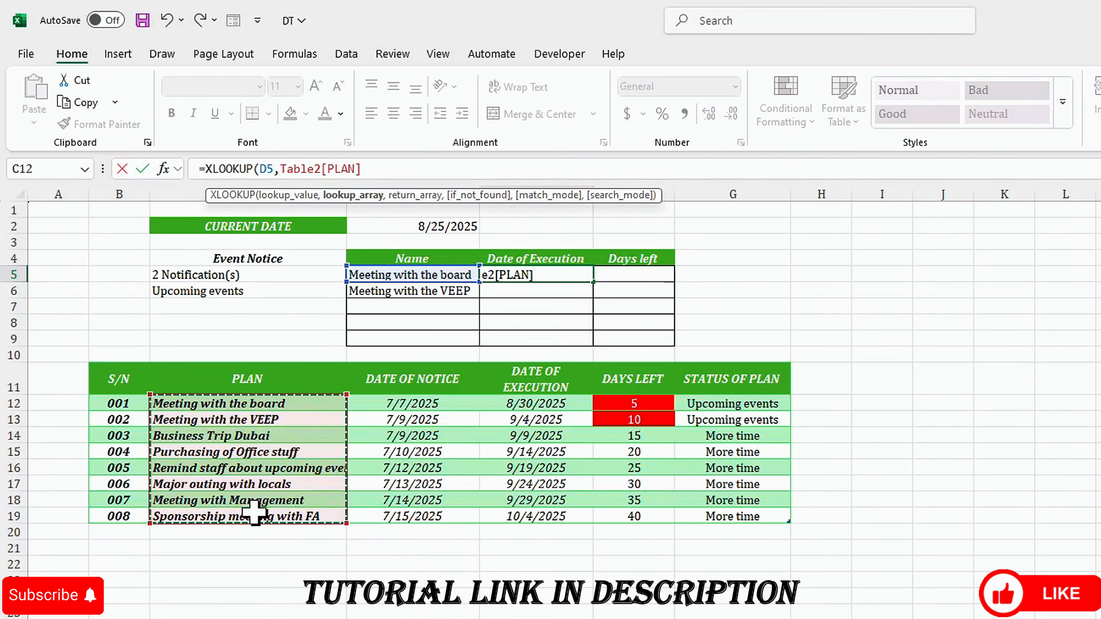
text(,)
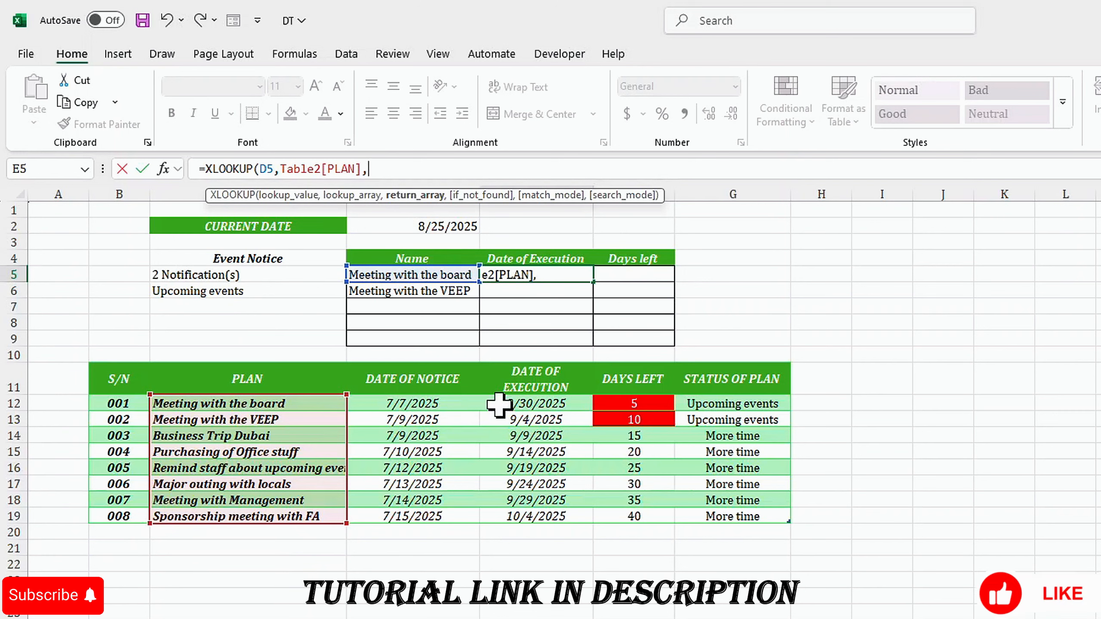
drag(503, 405, 604, 508)
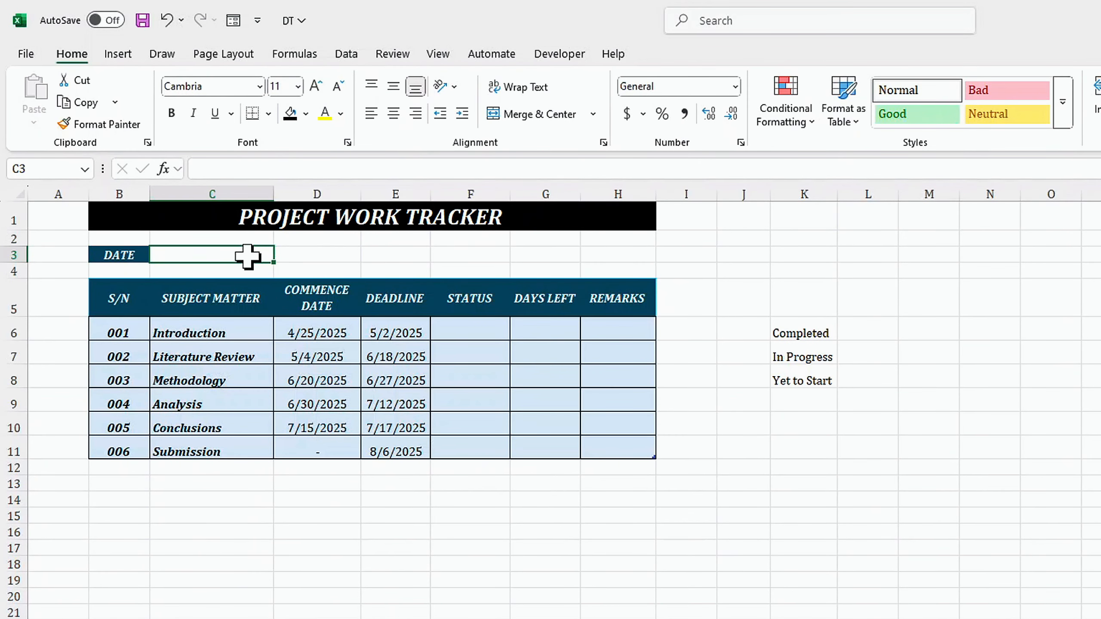
Enter the formula =TODAY() in cell C3 beside the DATE label of the project work tracker.
click(305, 251)
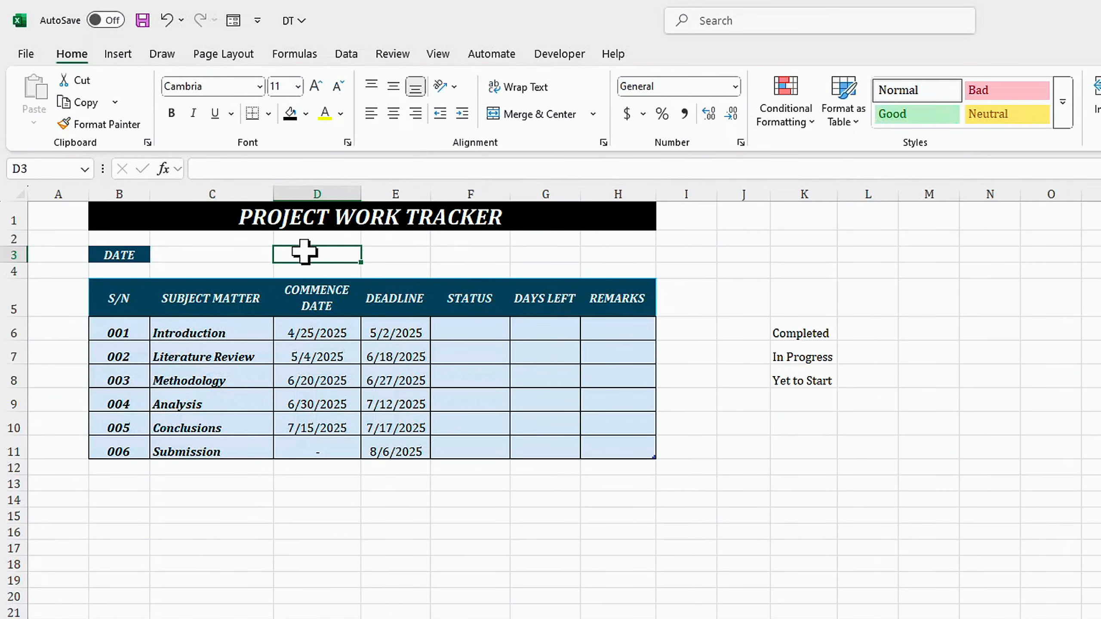
click(231, 254)
text(=tod)
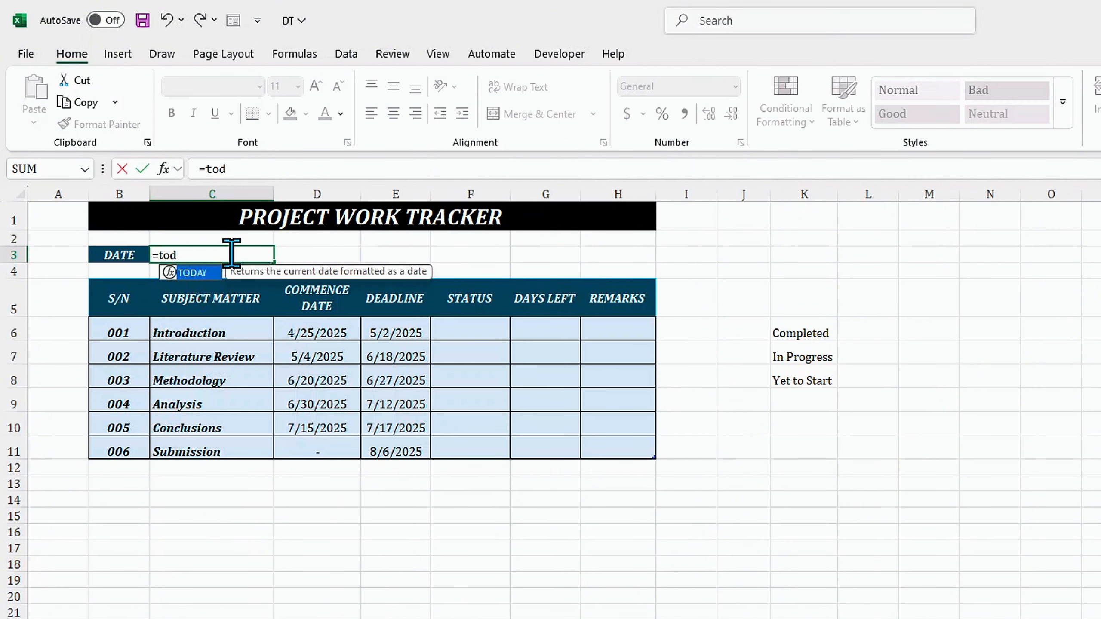
text(ay)
key(Tab)
key(Return)
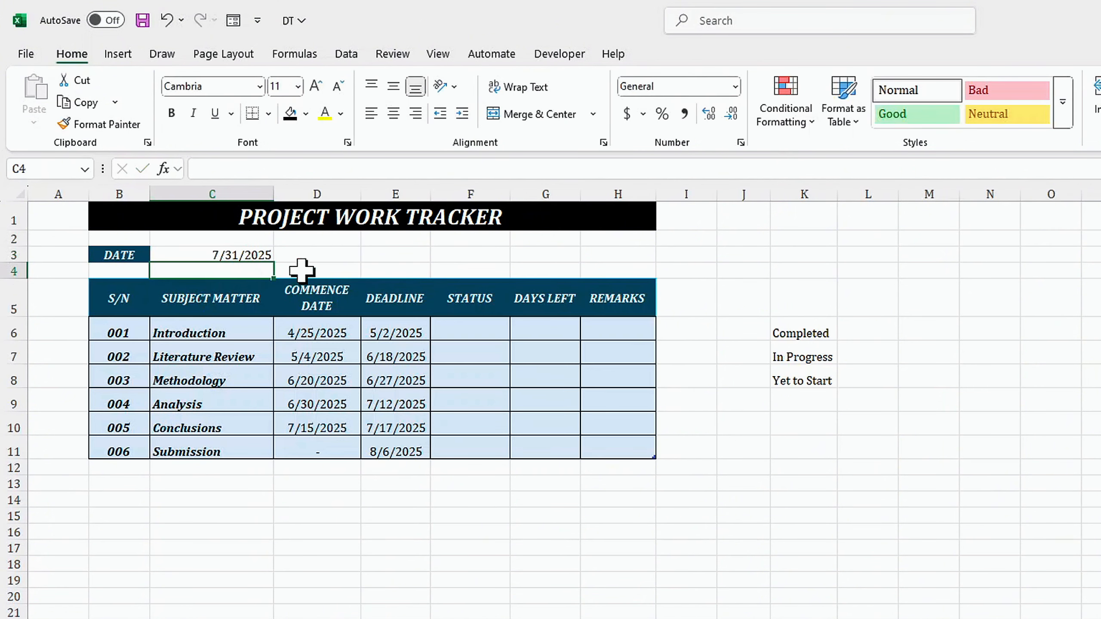
Format the date in C3 with a black fill and bold, centred yellow text.
click(300, 253)
click(207, 254)
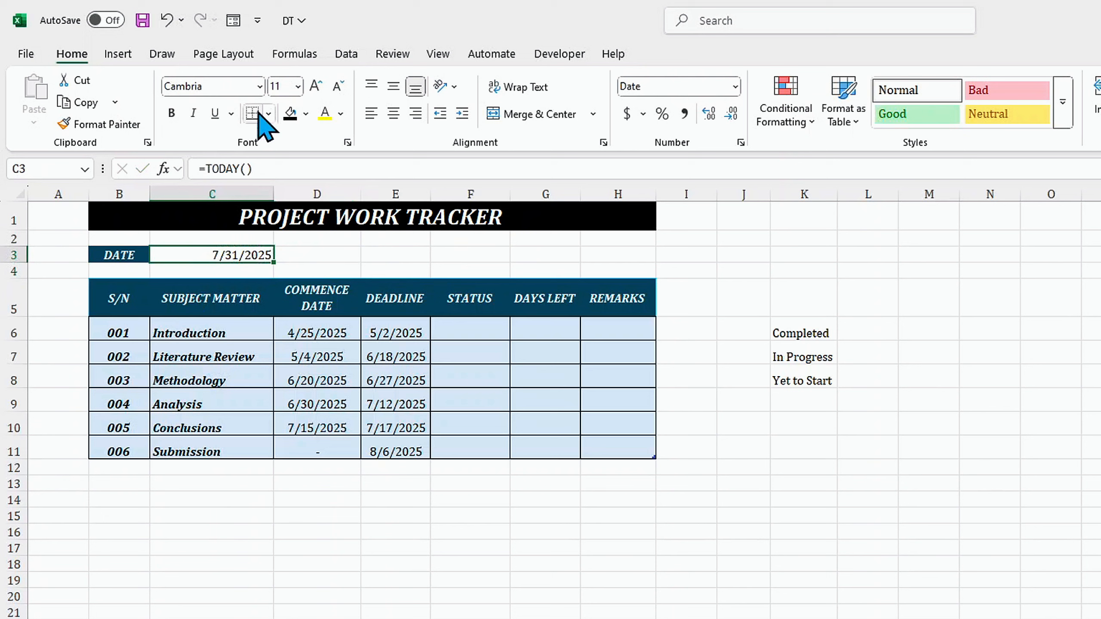
click(290, 113)
click(325, 114)
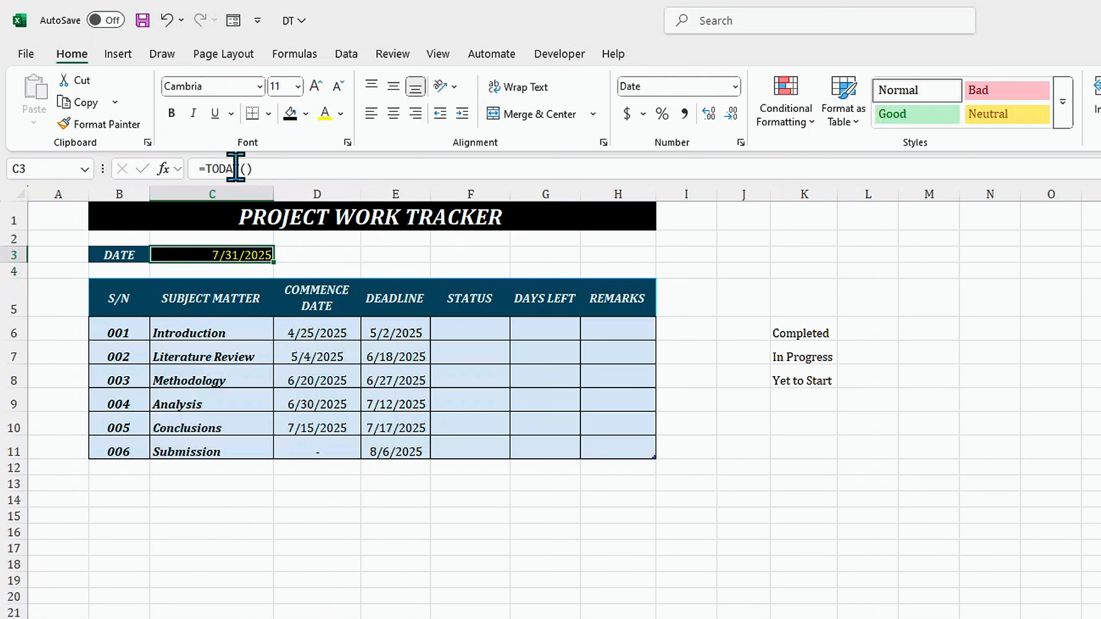
click(171, 114)
click(394, 113)
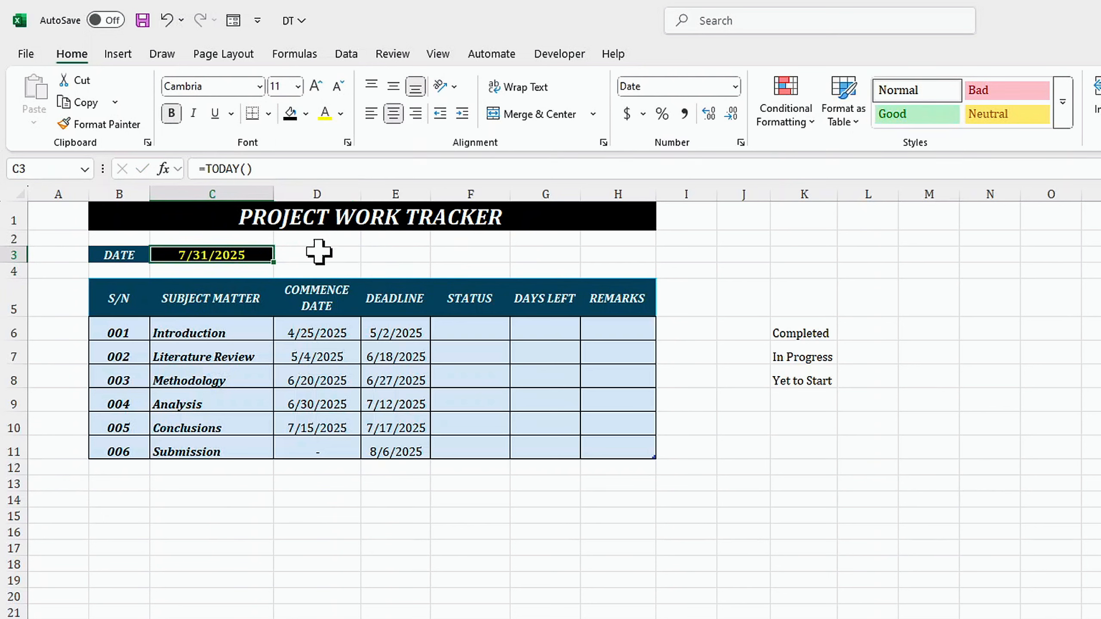
Start a data validation rule for the STATUS cells F6:F11 that allows values from a list.
drag(799, 329, 799, 381)
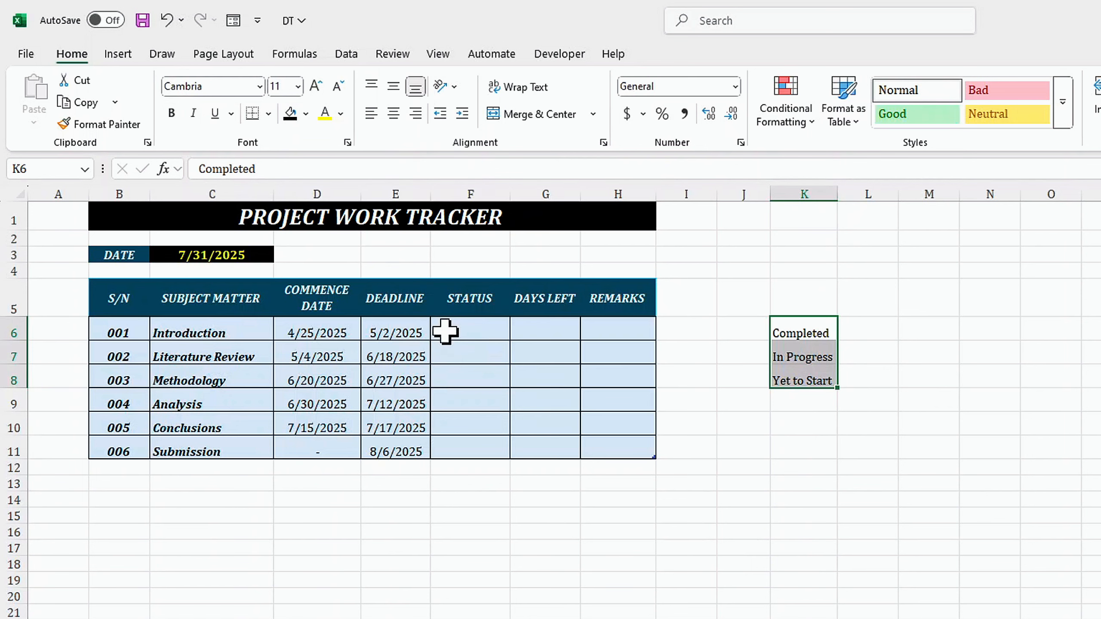
drag(445, 331, 459, 449)
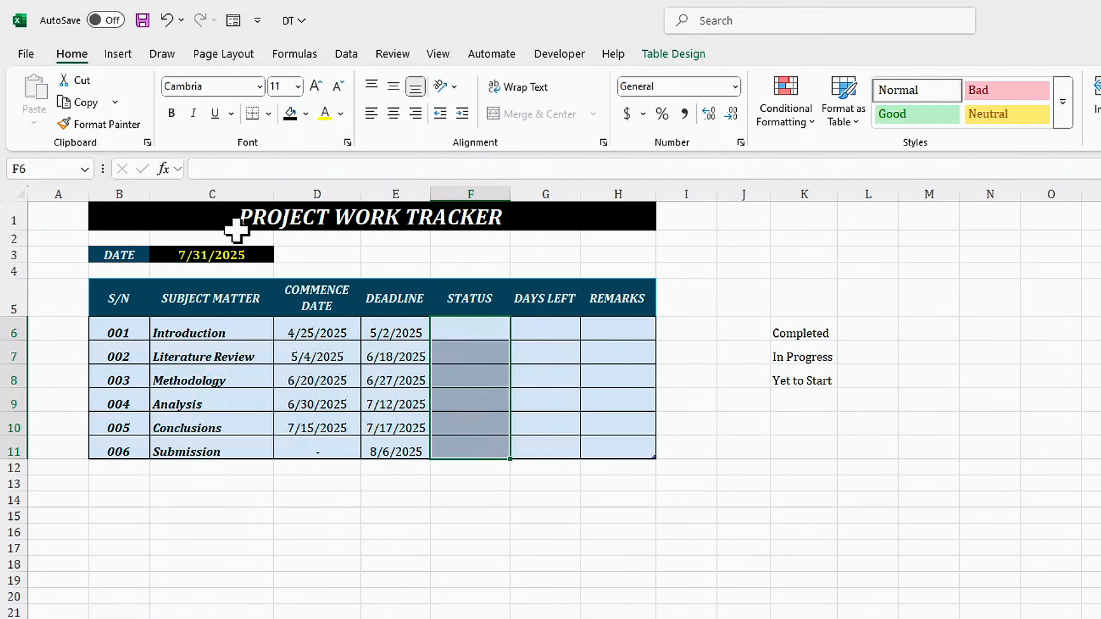
click(345, 53)
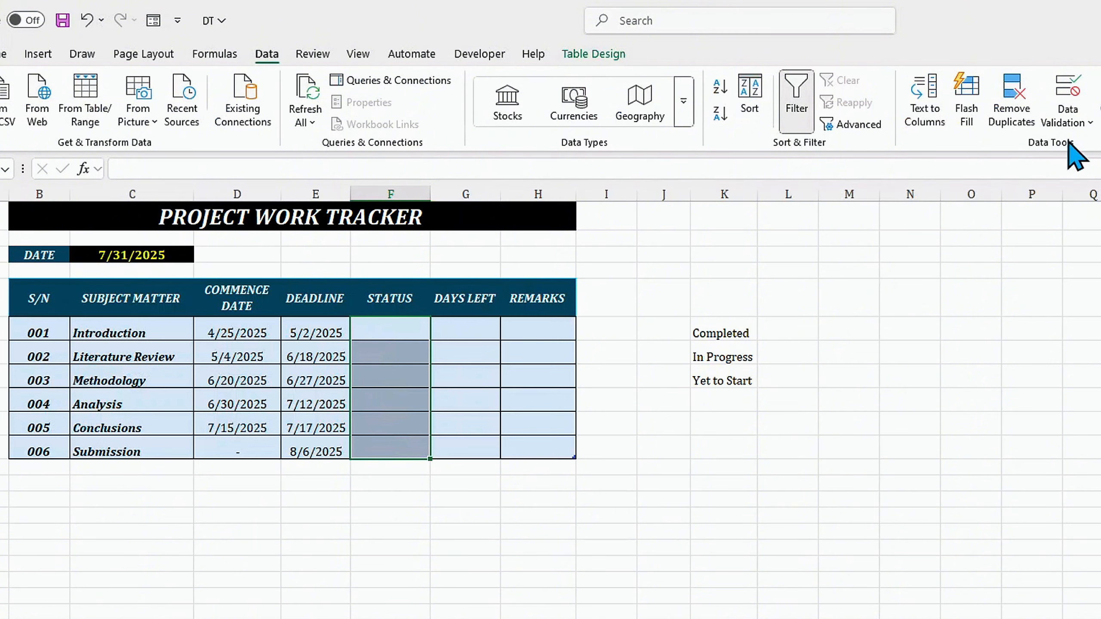
click(1072, 122)
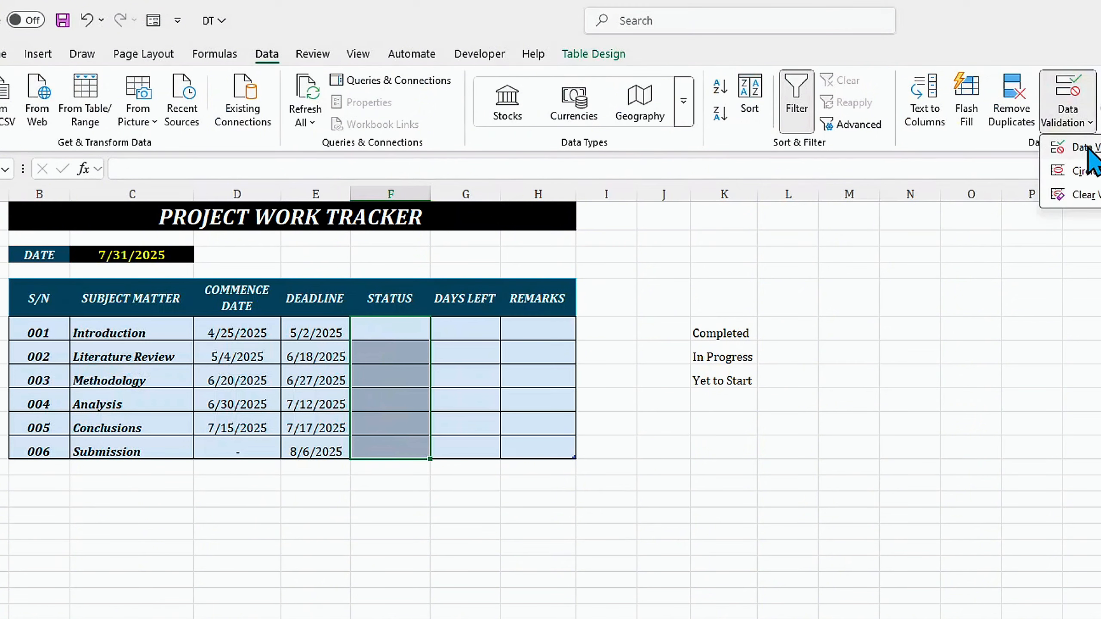
click(1086, 147)
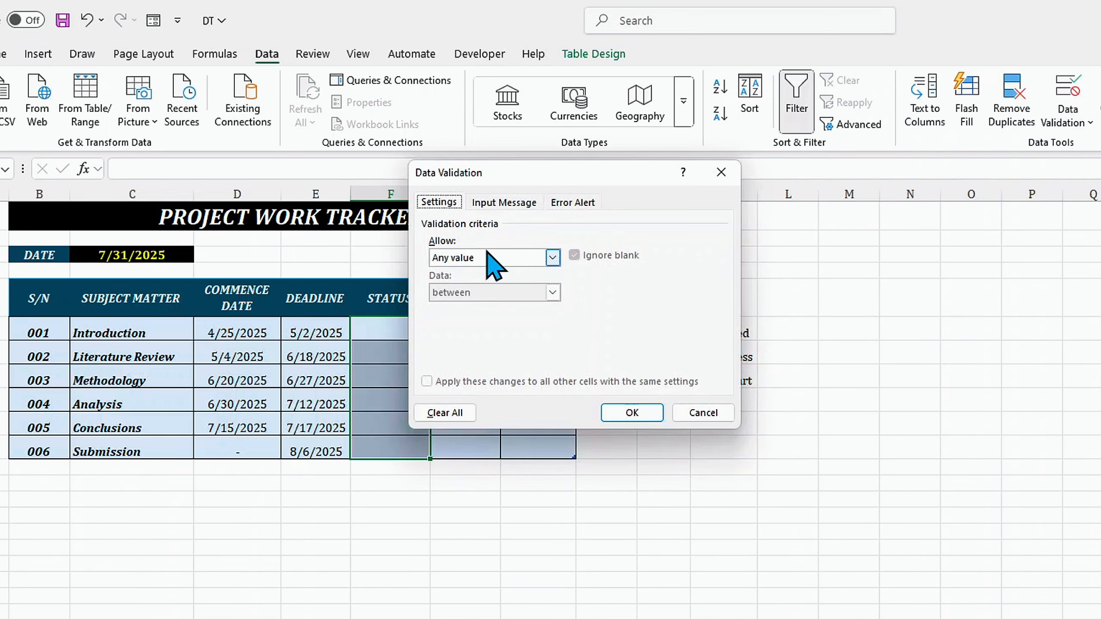
click(552, 257)
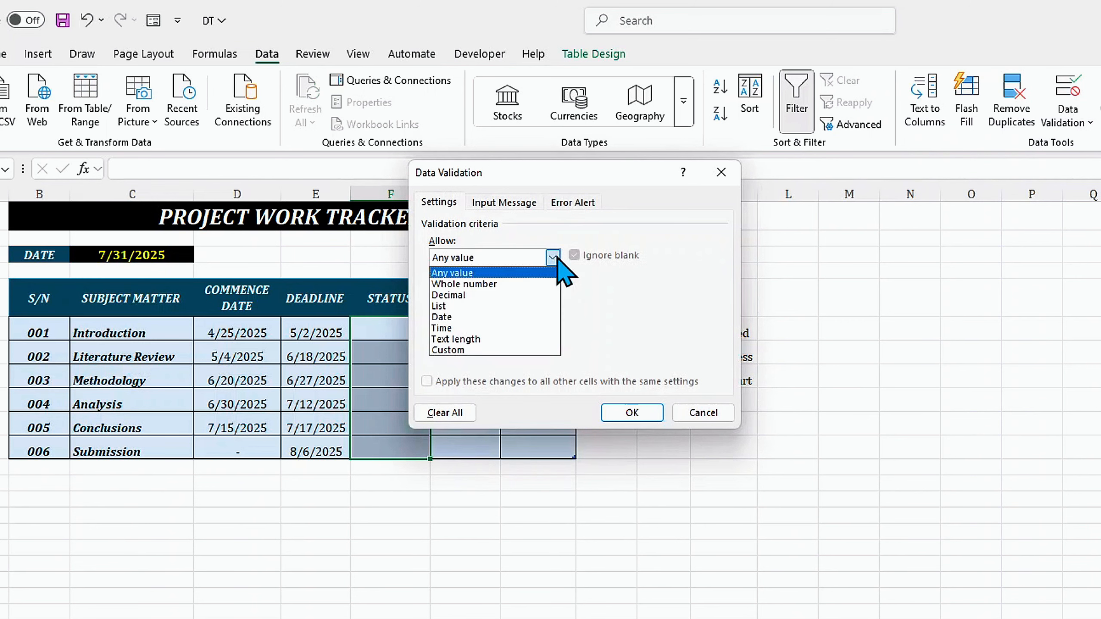
click(467, 307)
Use the status options in K6:K8 as the validation list's source and apply the rule.
click(653, 325)
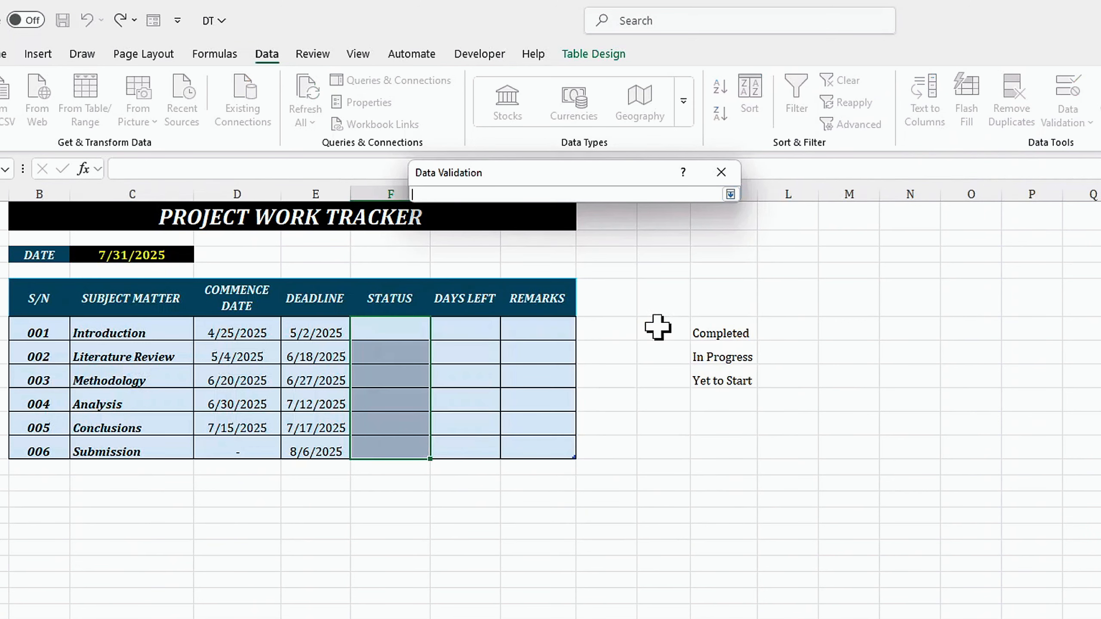
drag(702, 323, 711, 375)
key(Return)
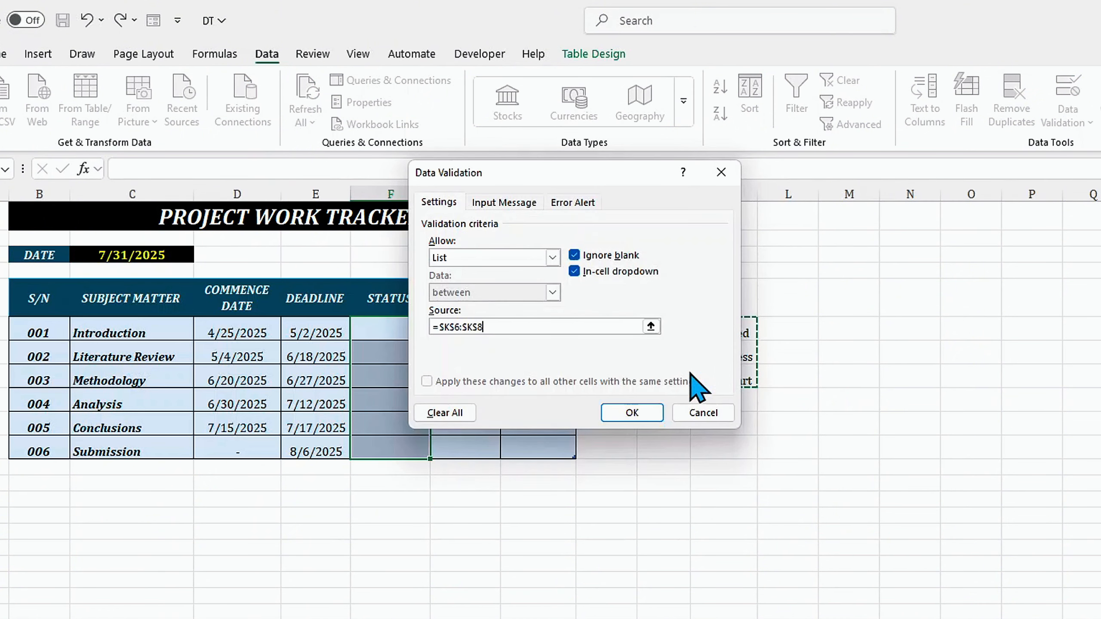
click(516, 204)
click(571, 207)
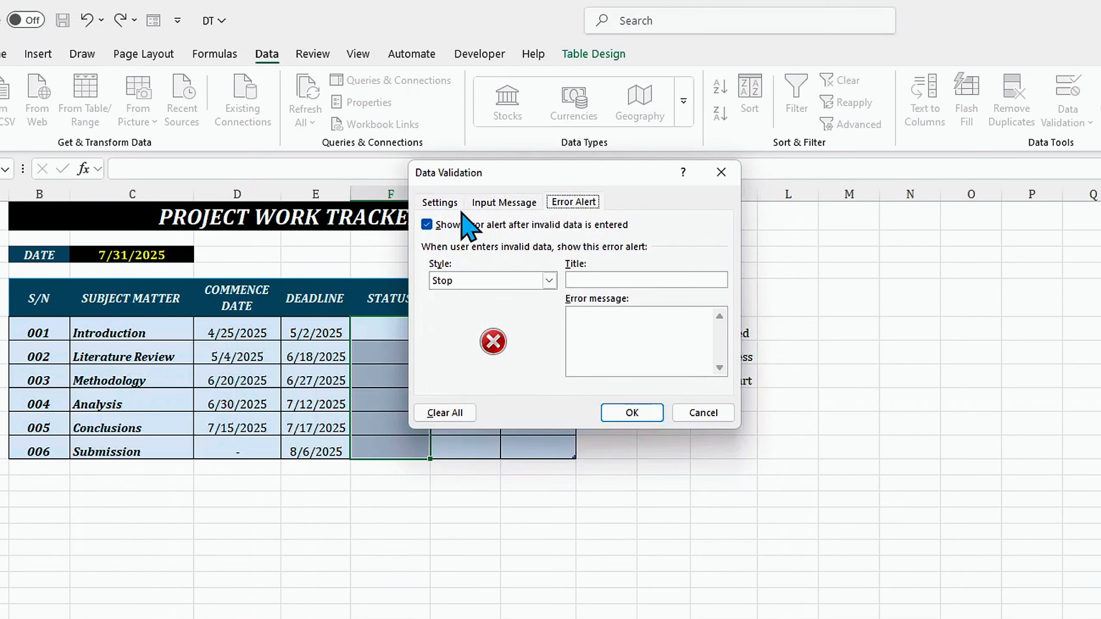
click(437, 203)
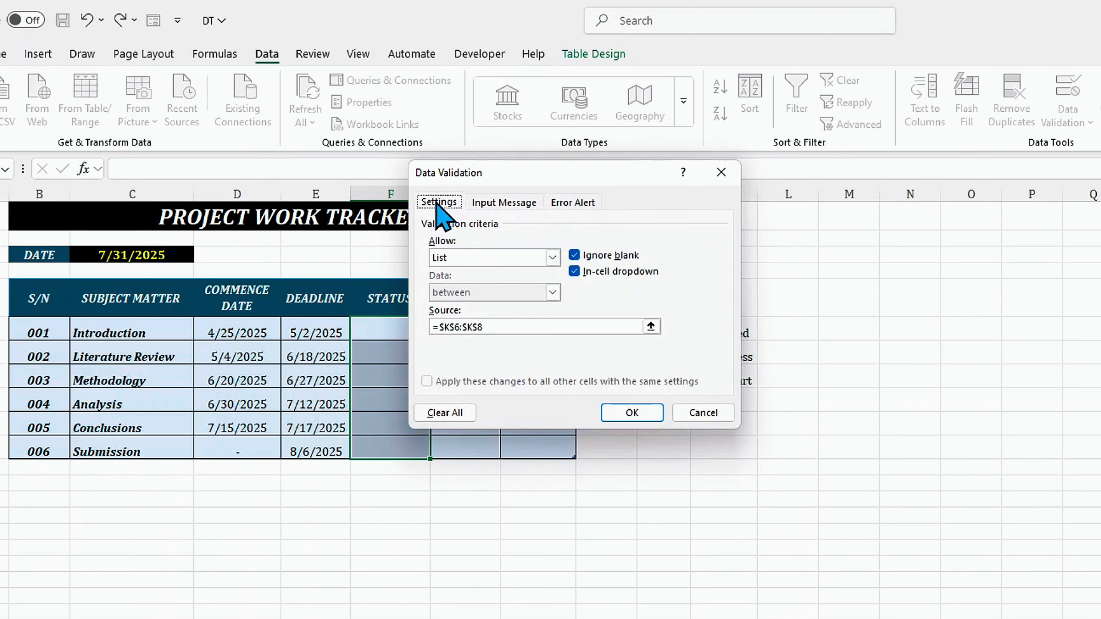
click(632, 413)
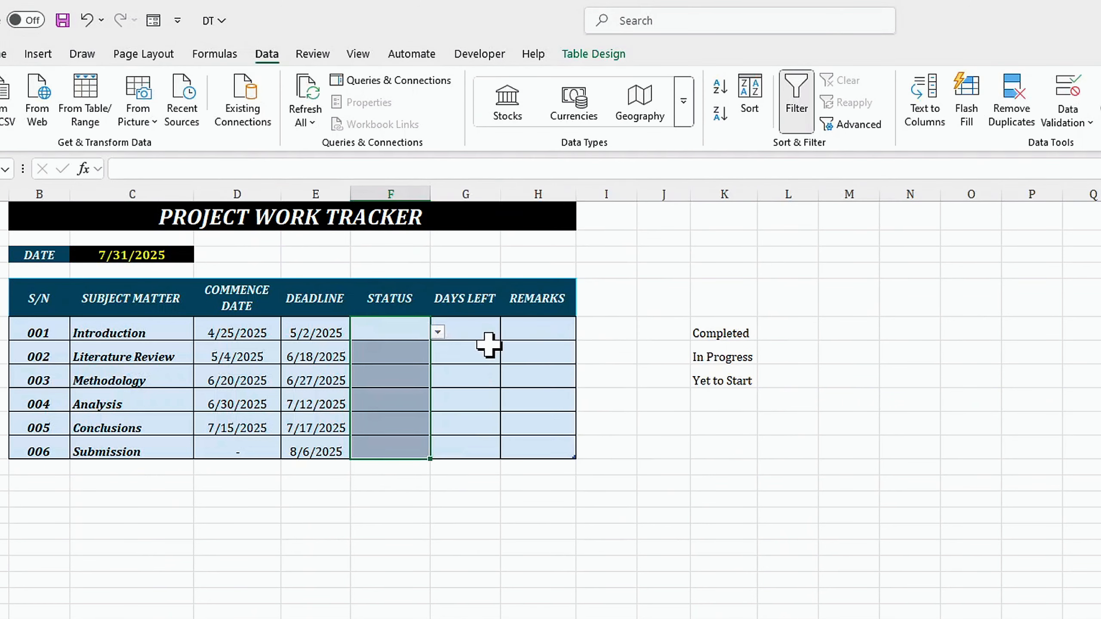
Check the options offered by the STATUS dropdown in the Analysis row.
click(438, 333)
click(406, 401)
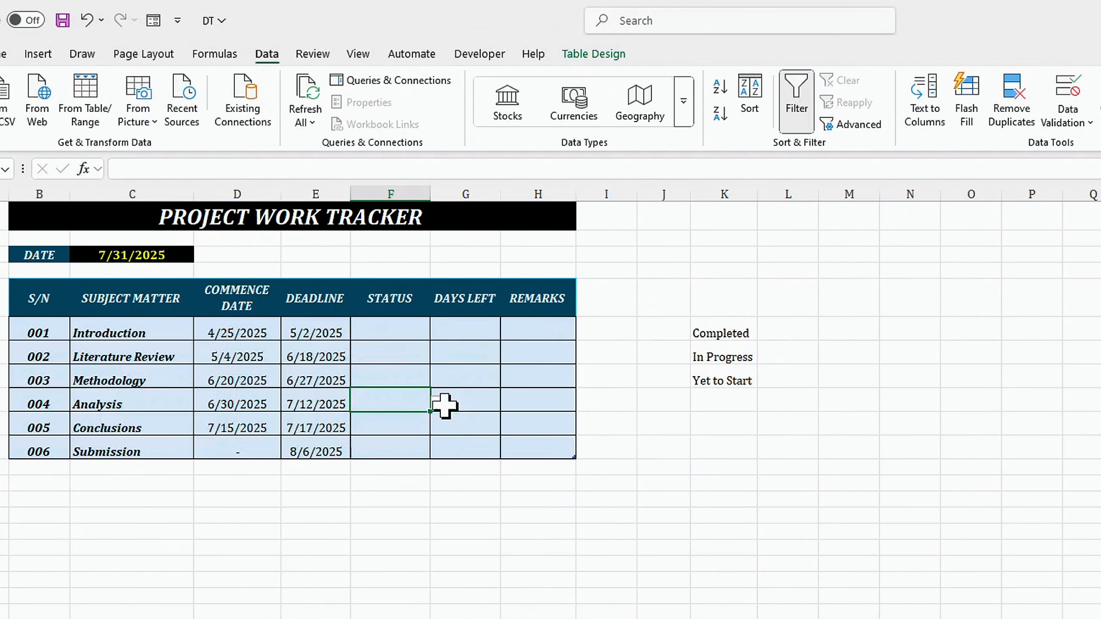
click(438, 403)
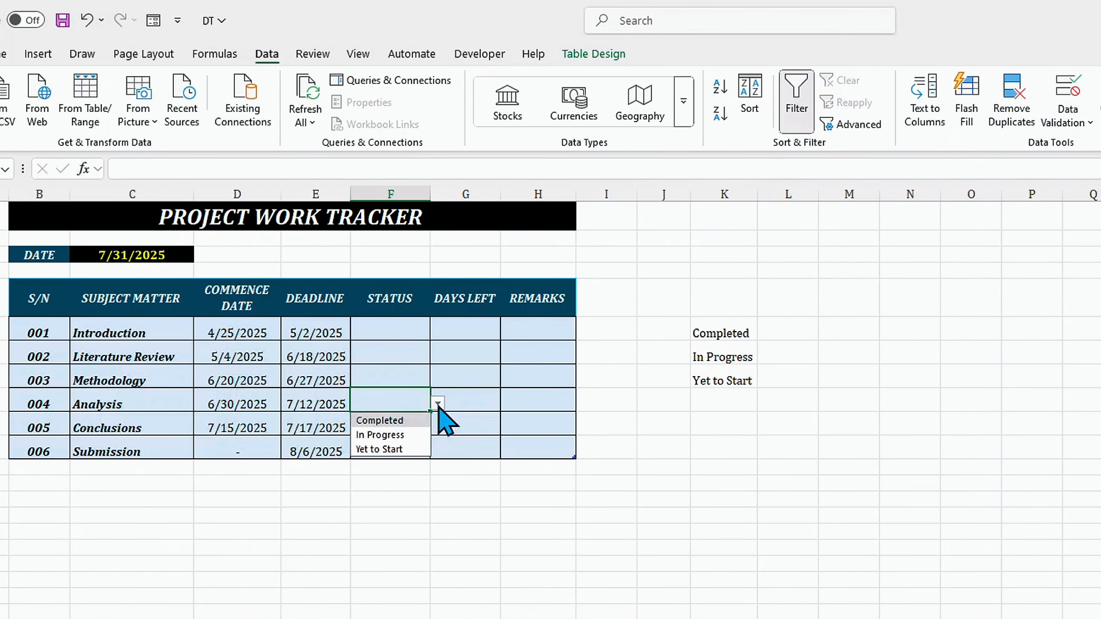
click(386, 399)
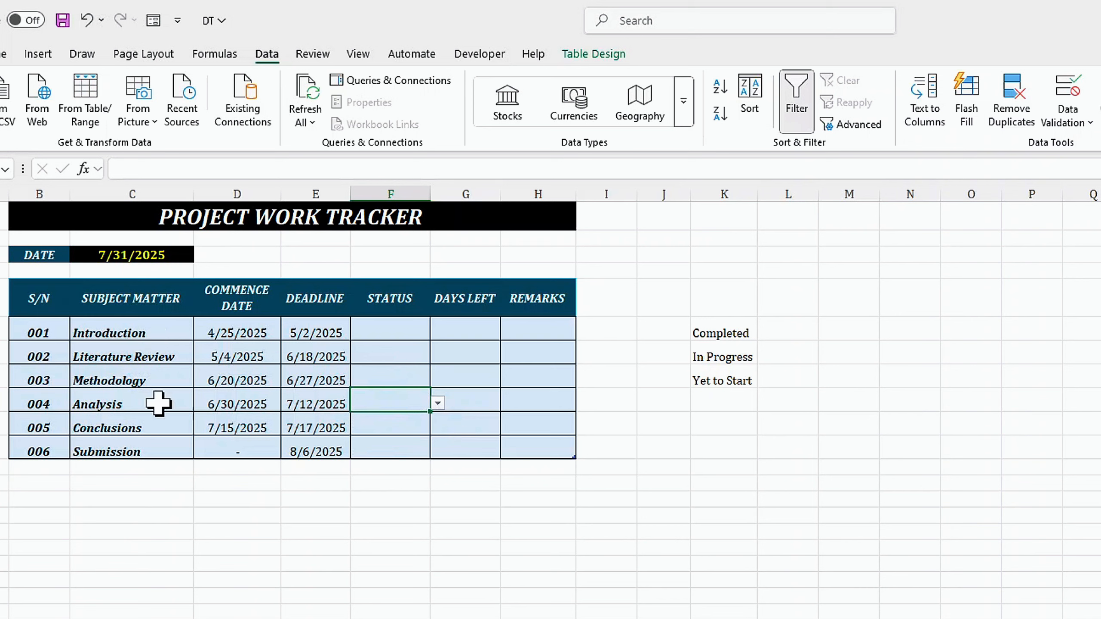
Hide column K, which holds the status options.
right_click(737, 194)
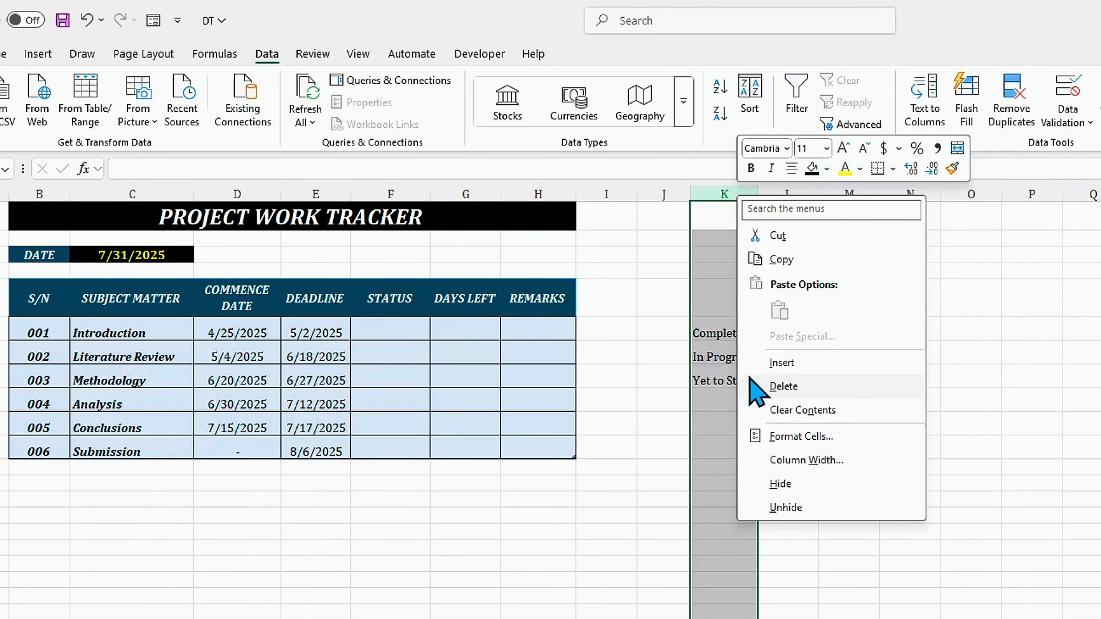
click(782, 505)
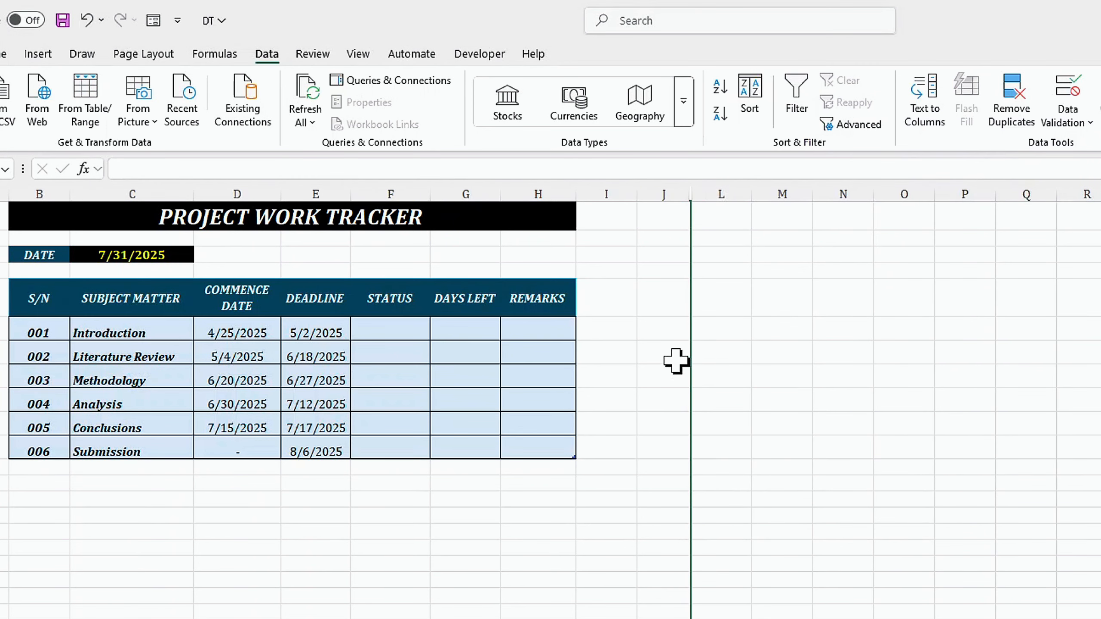
click(659, 352)
click(457, 334)
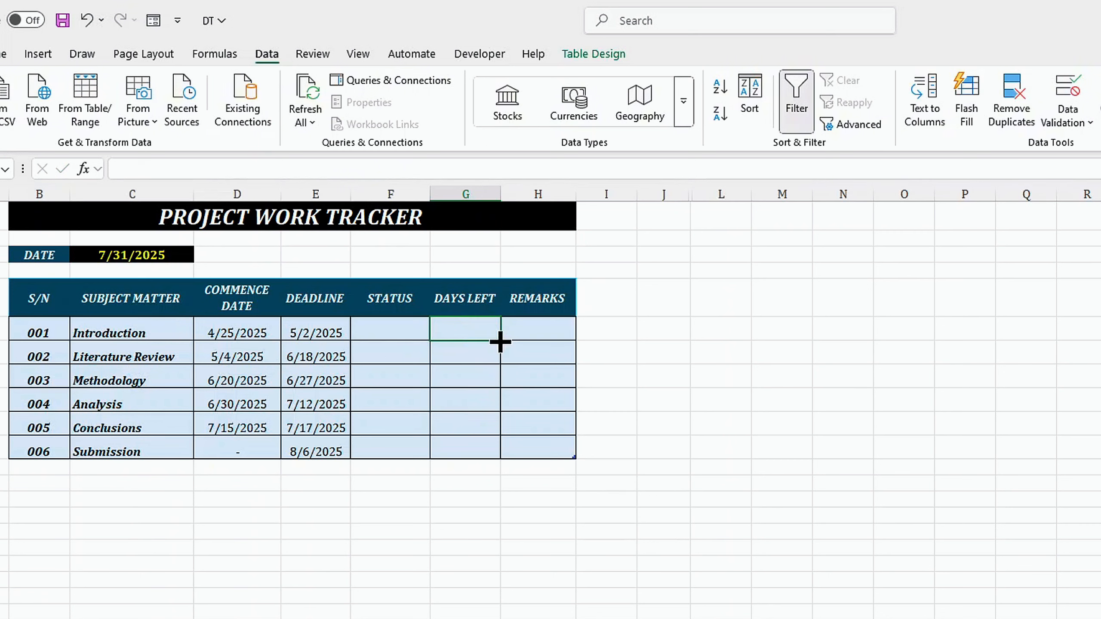
text(=)
click(319, 331)
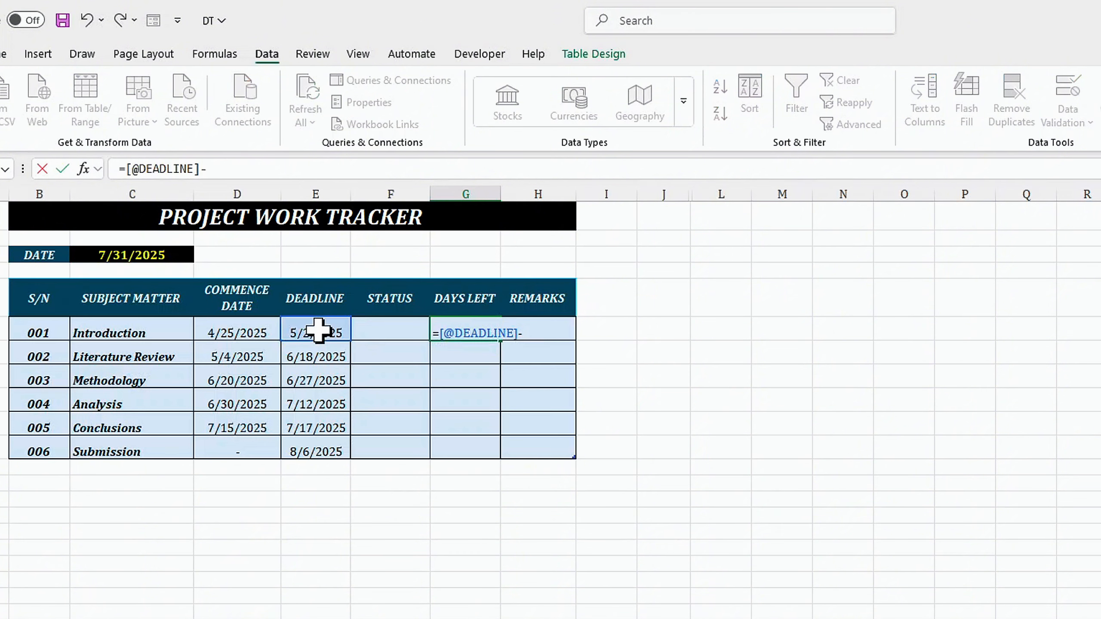
text(-)
click(150, 255)
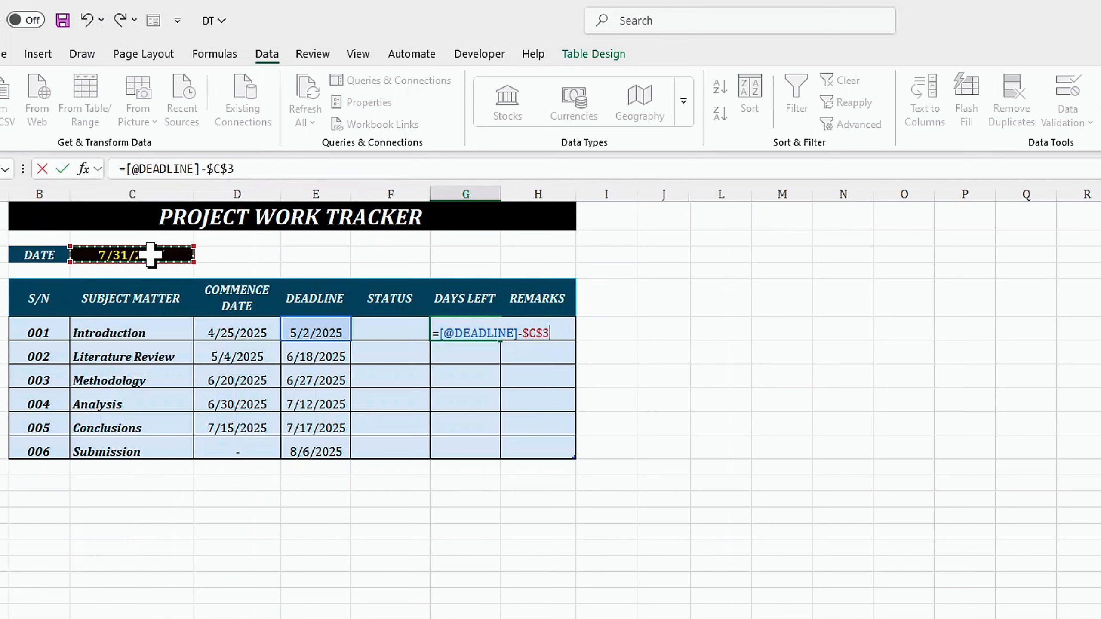
key(Return)
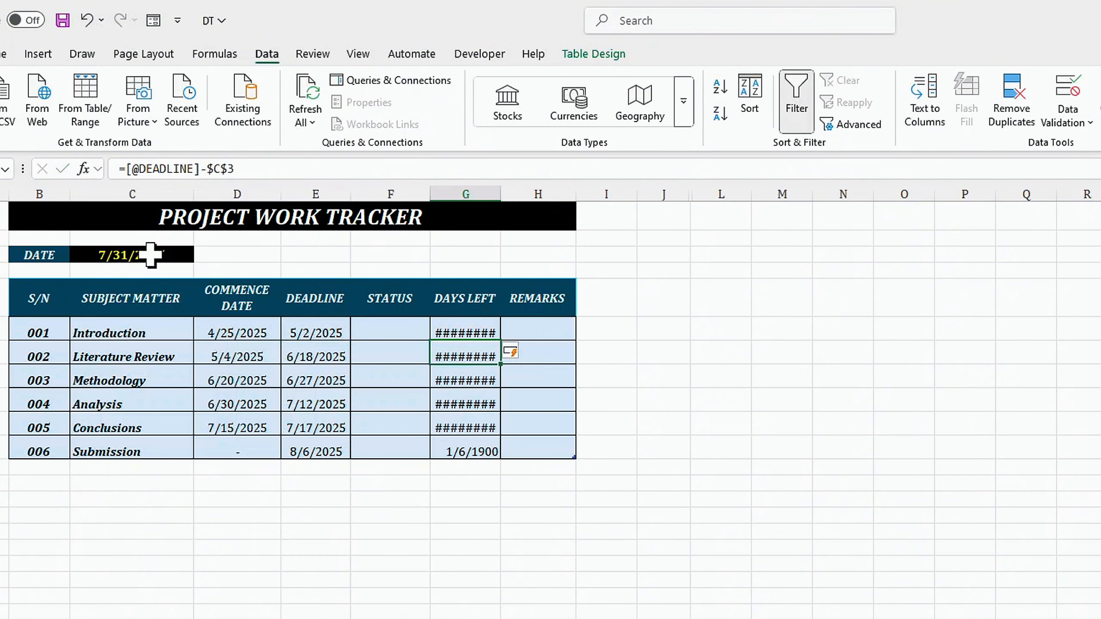
Format the DAYS LEFT cells G6 to G11 with the General number format.
drag(452, 329, 455, 448)
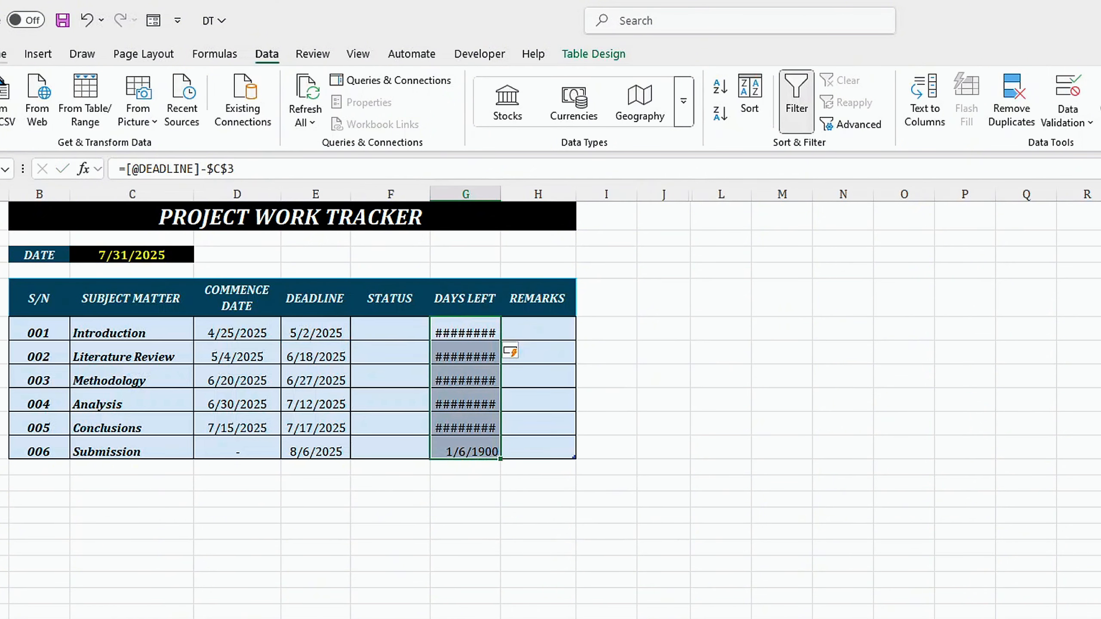
click(4, 54)
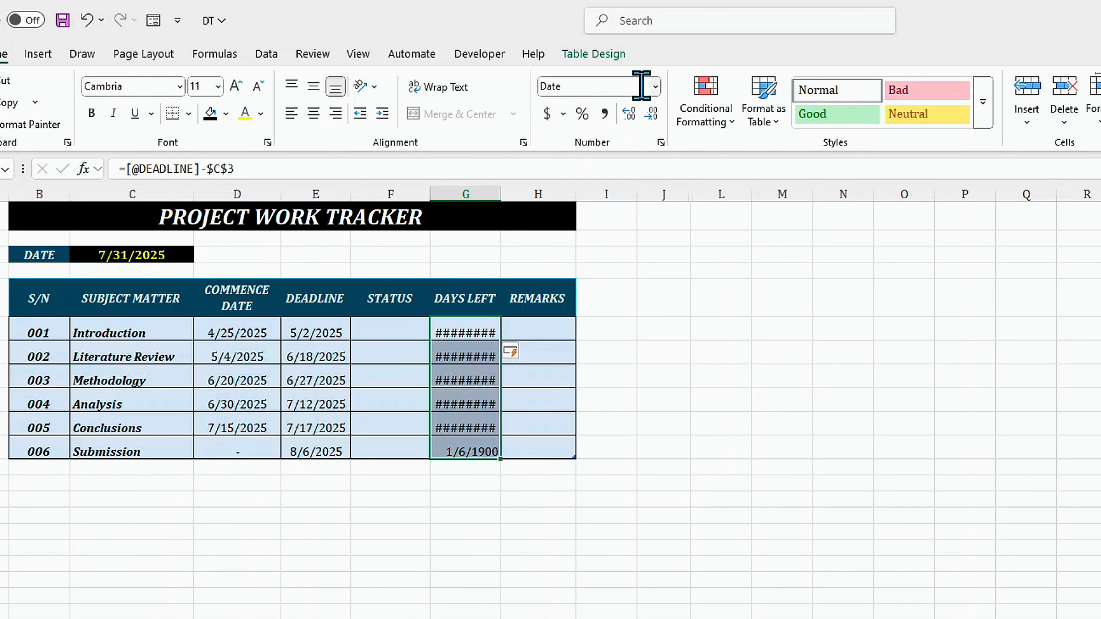
click(655, 87)
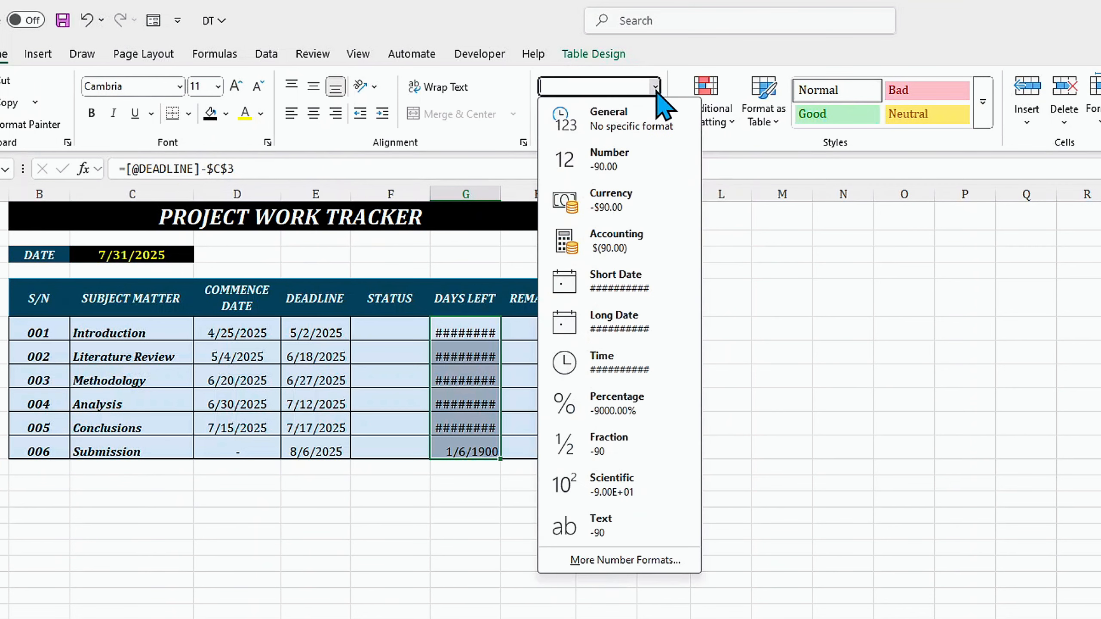
click(635, 126)
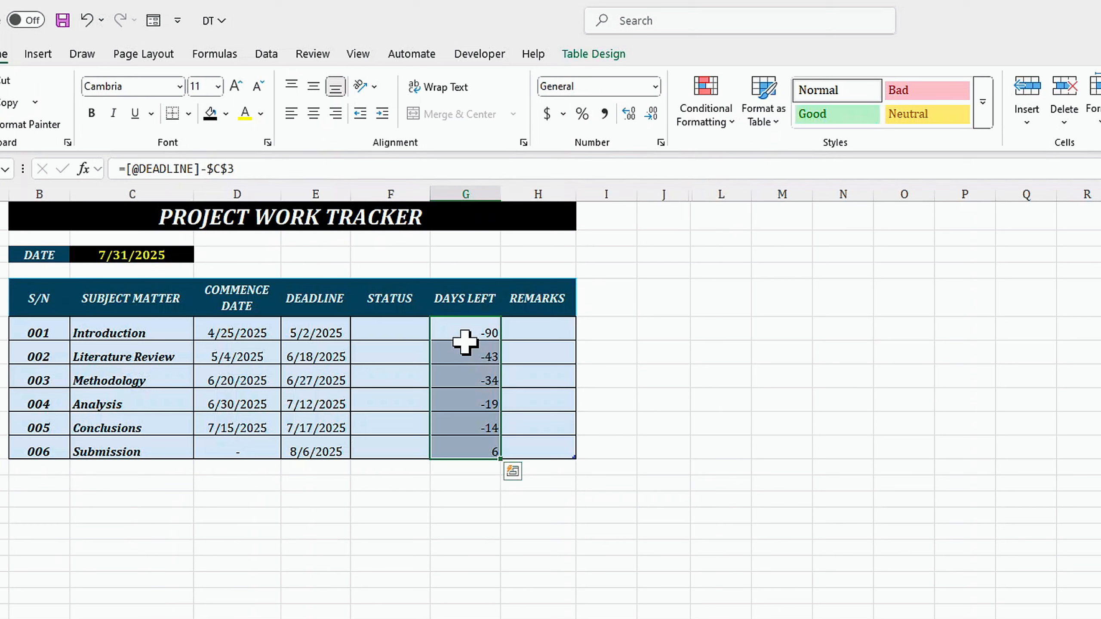
Check the options offered by the STATUS dropdown in the Introduction row.
click(398, 331)
click(437, 332)
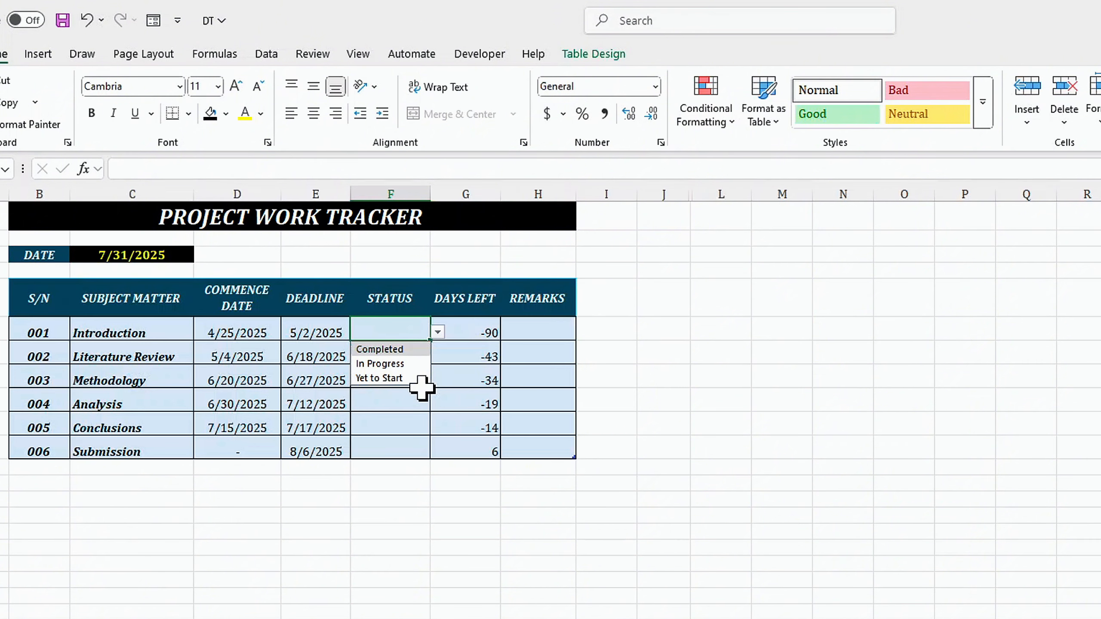
Replace the DAYS LEFT formula in the Introduction row with the start of an IFS function.
click(463, 330)
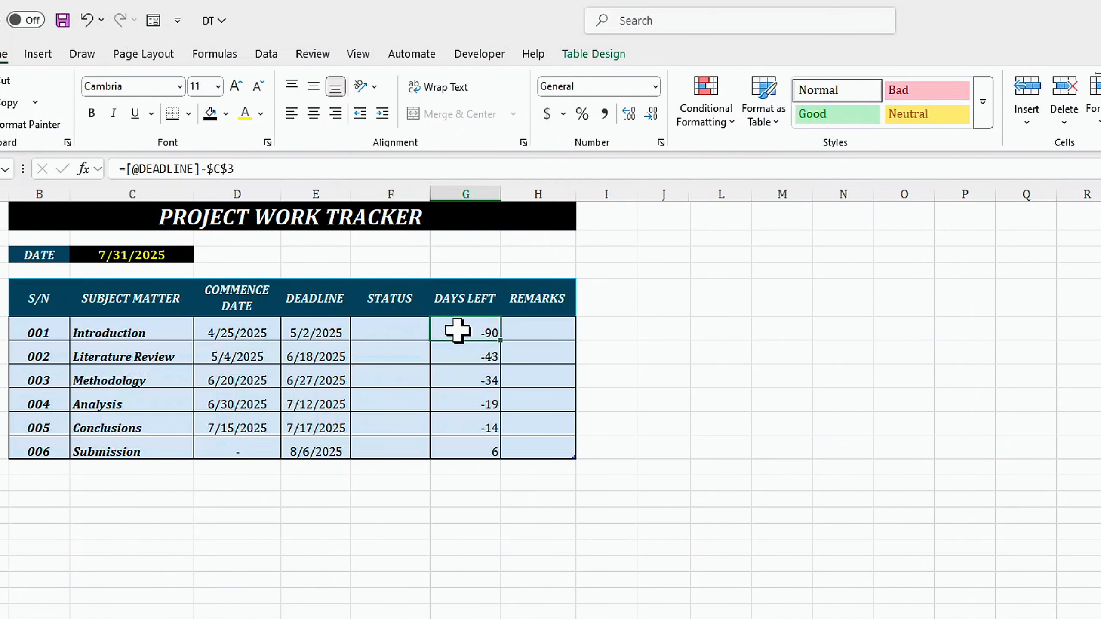
click(226, 169)
drag(228, 169, 92, 174)
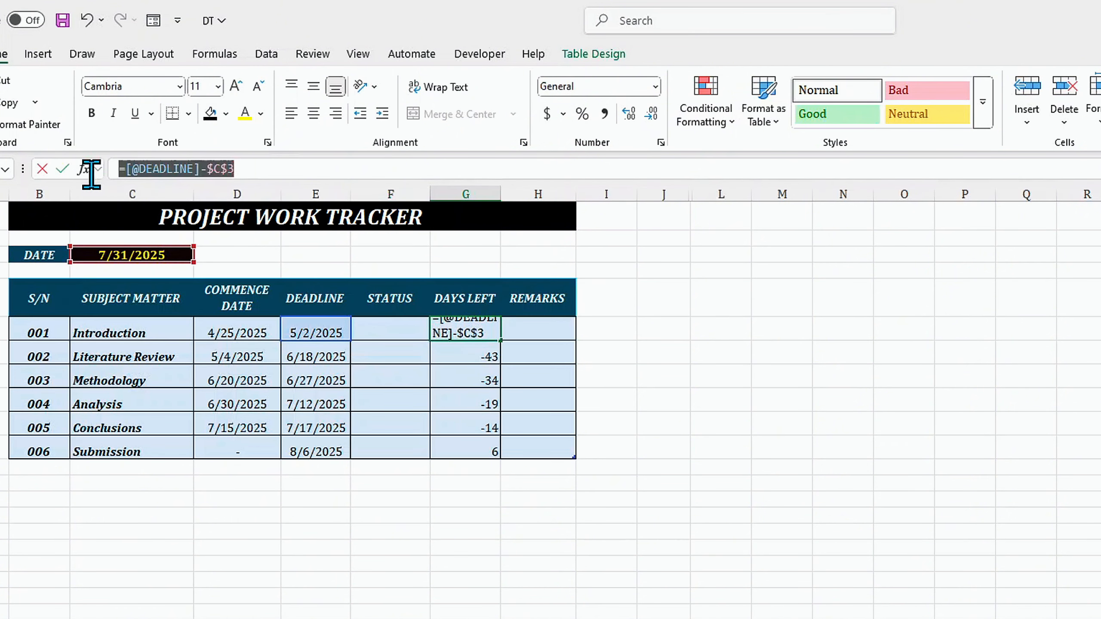
key(BackSpace)
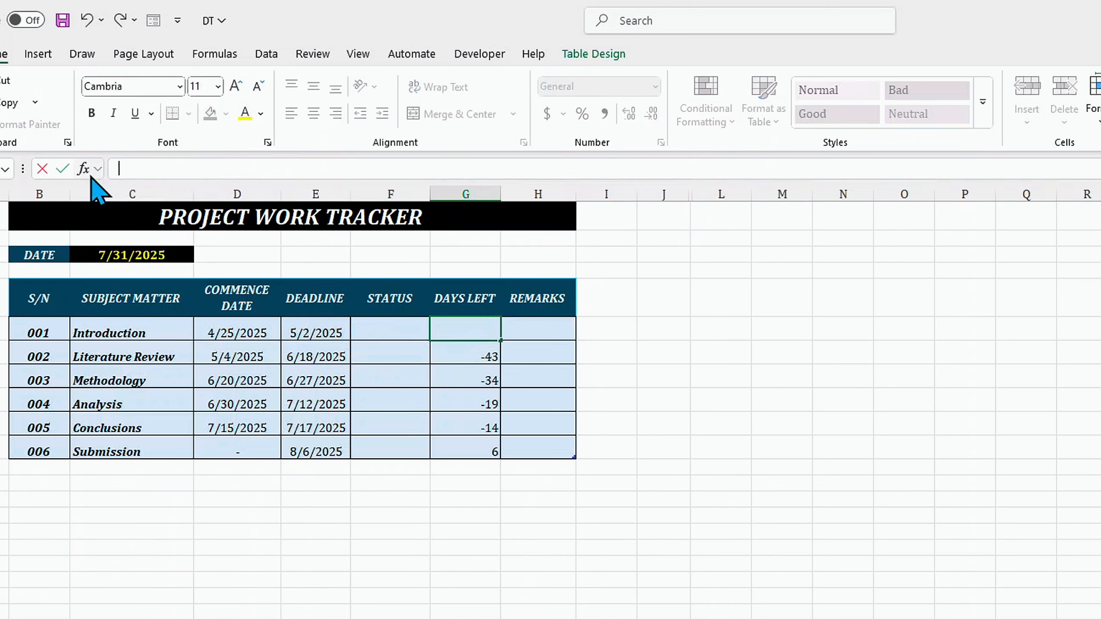
text(=)
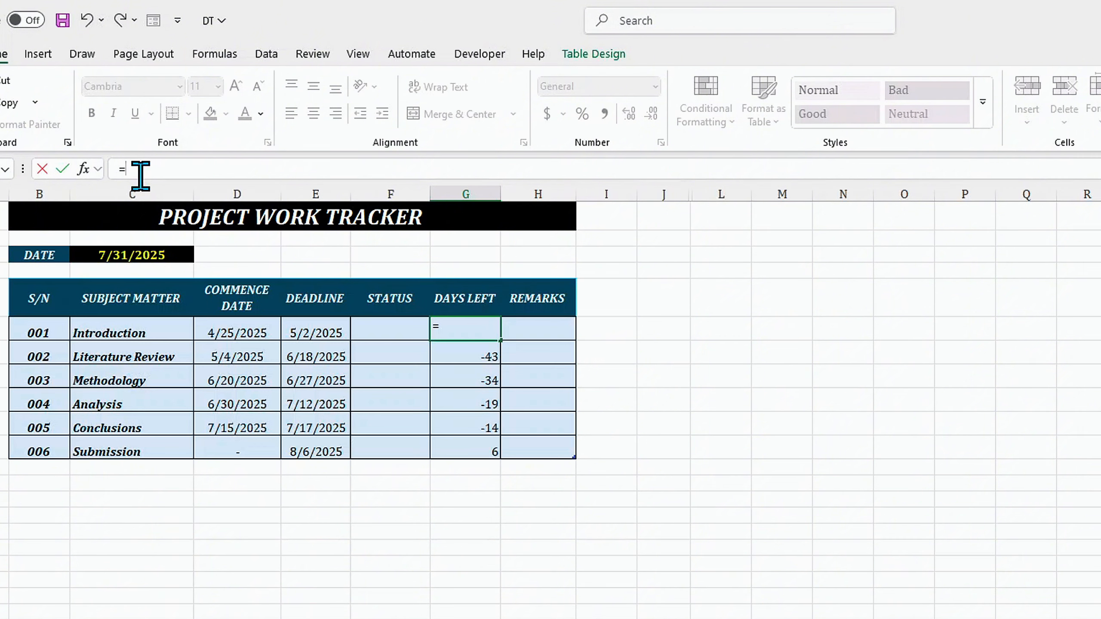
text(ifs)
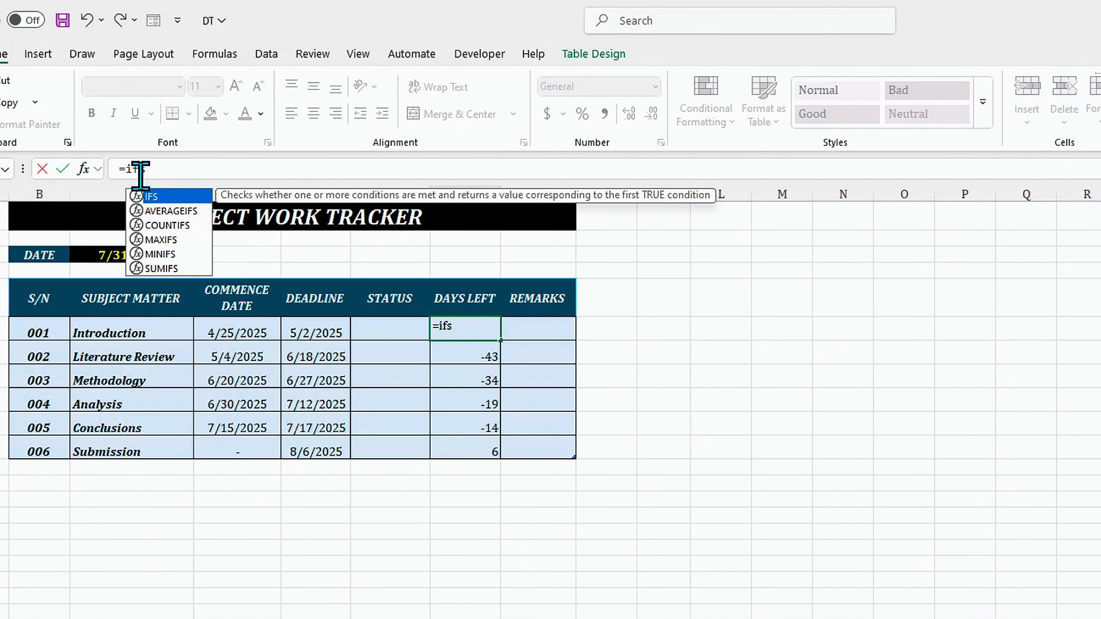
key(Tab)
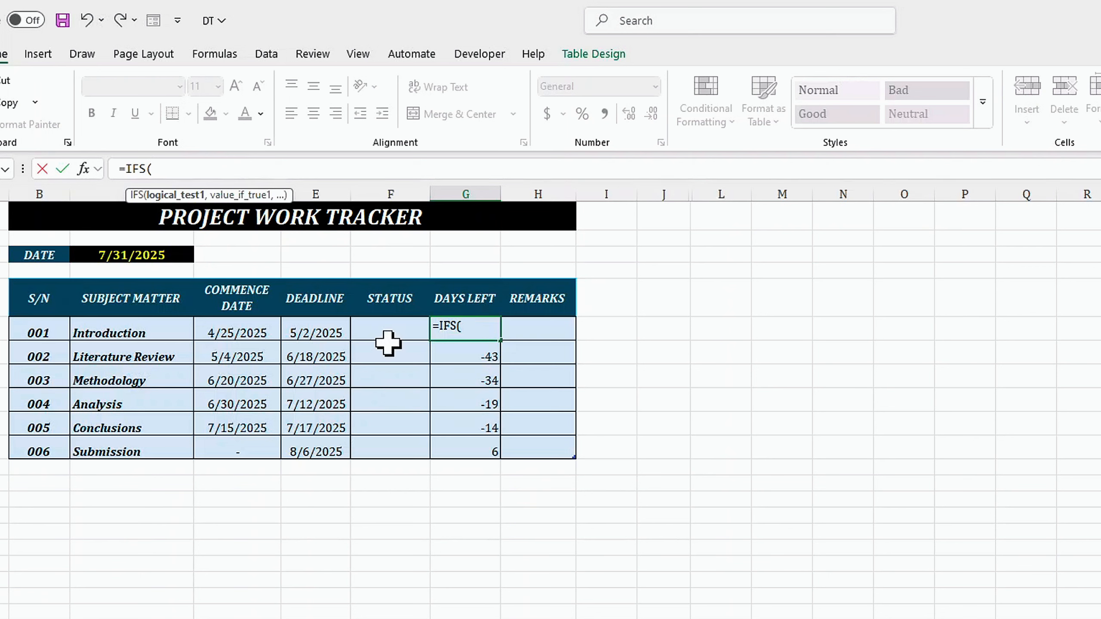
click(392, 328)
text(="Com)
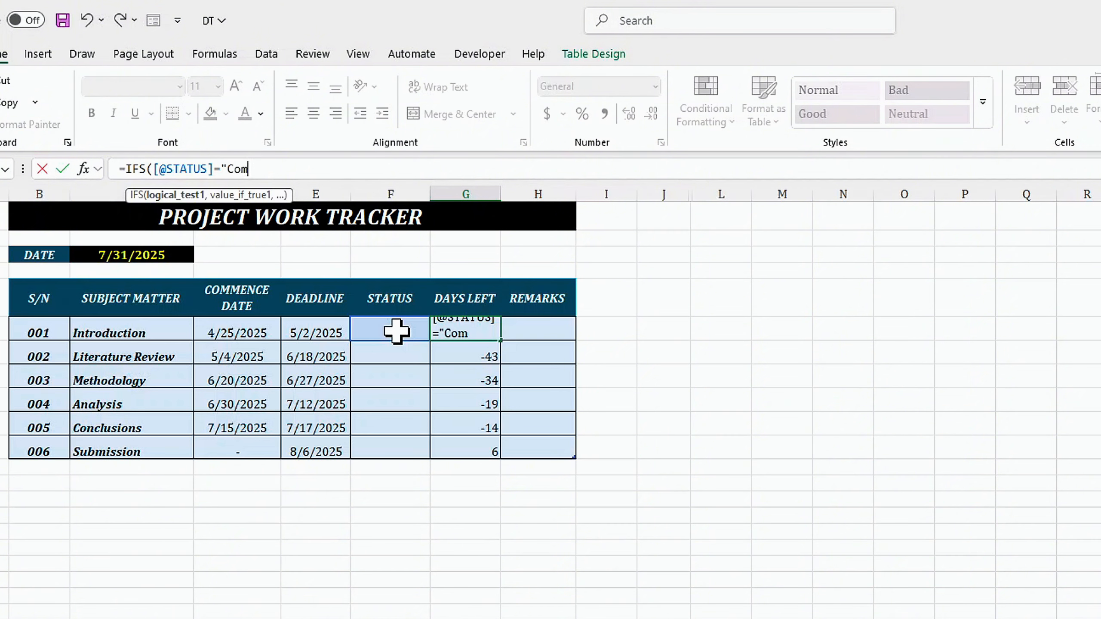
text(pleted)
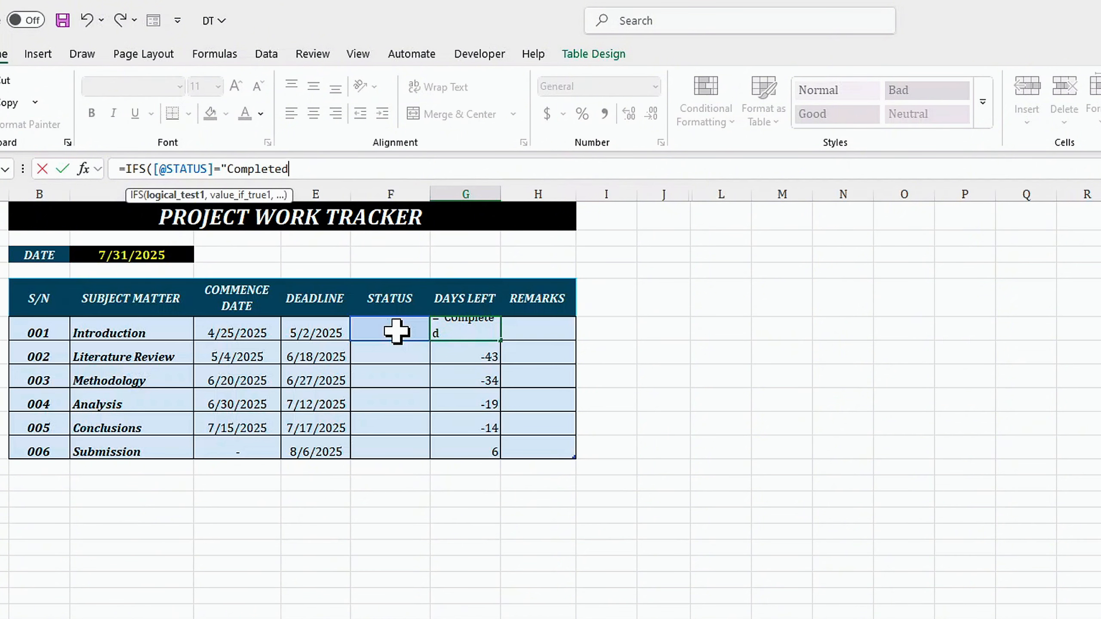
text(",)
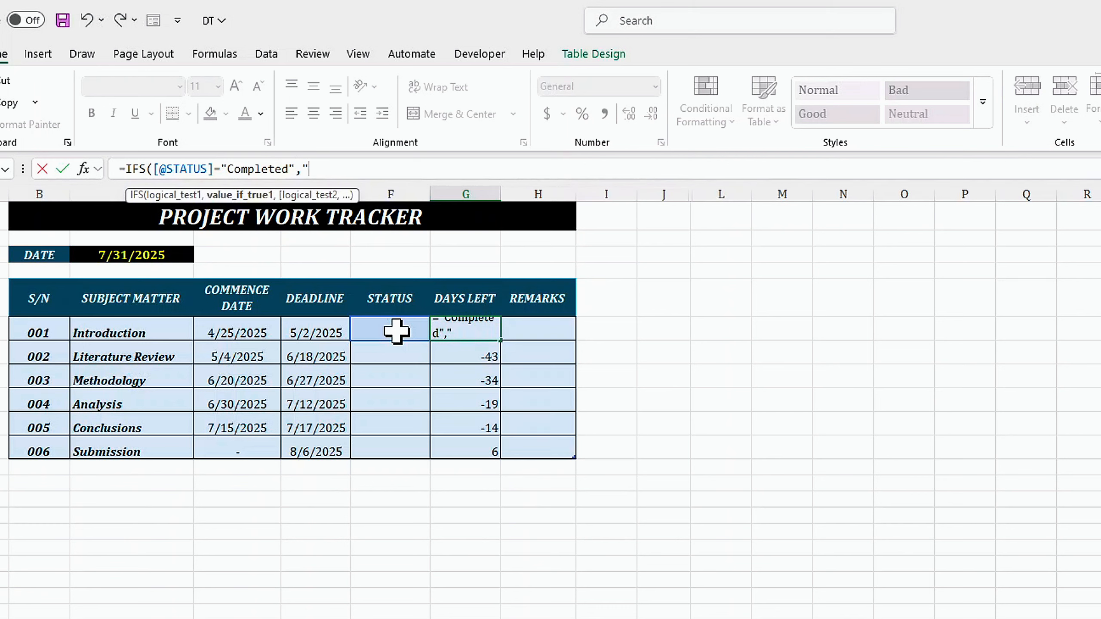
text("Done",)
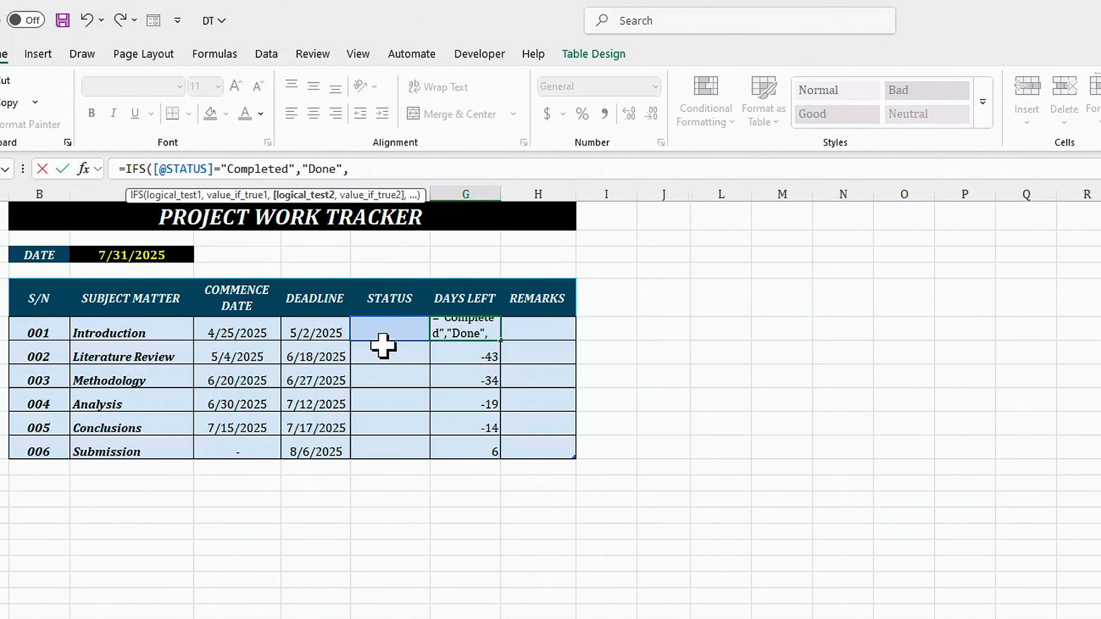
click(388, 329)
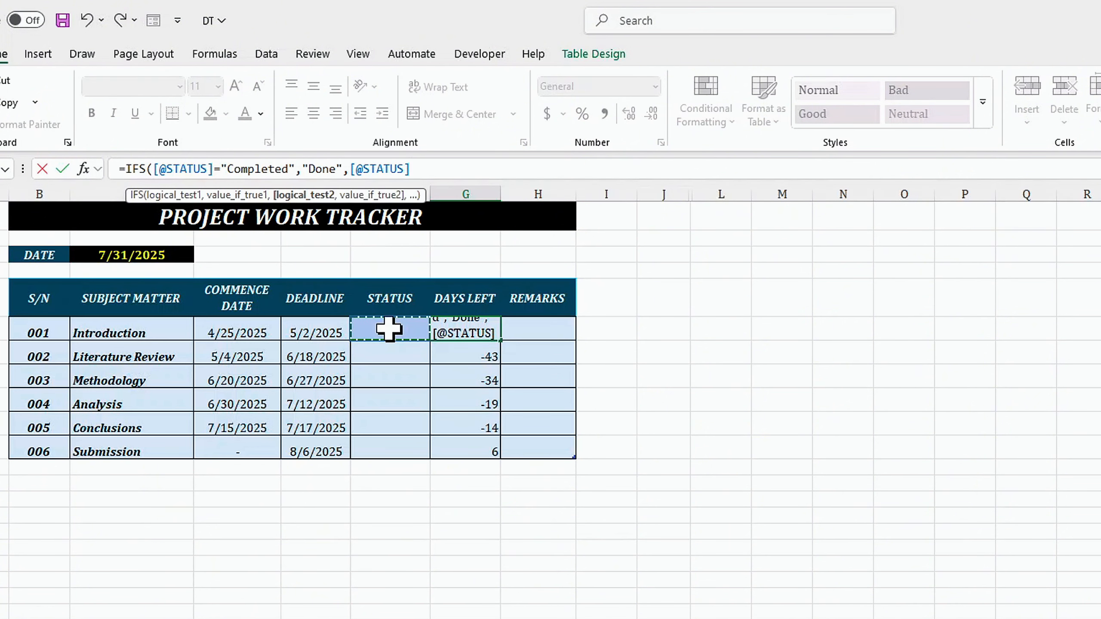
text(=)
text(yet to)
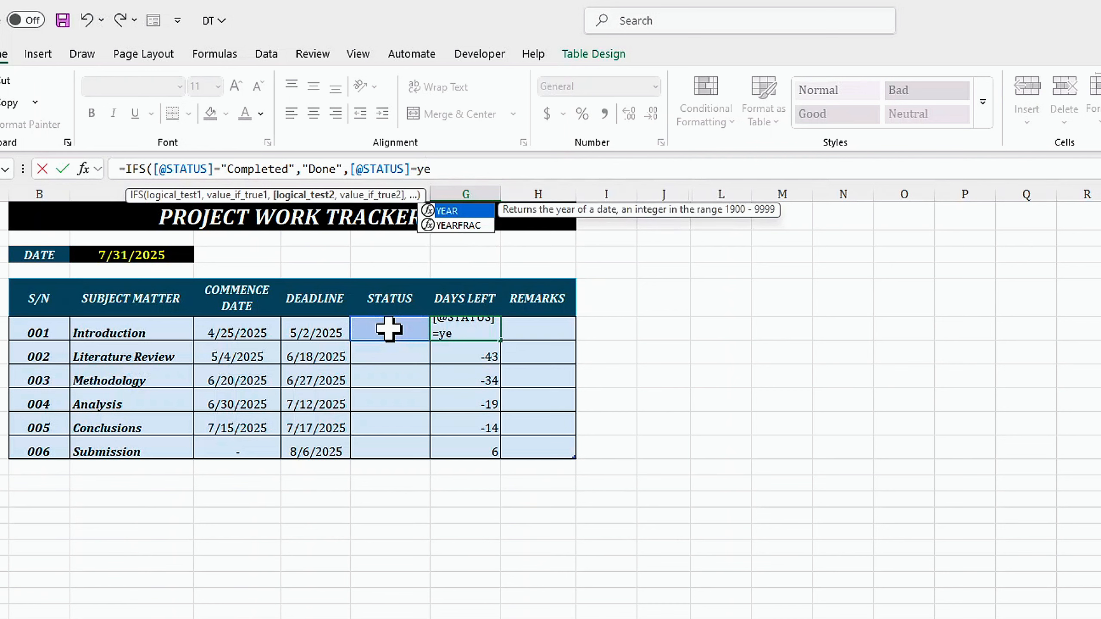
key(BackSpace)
key(BackSpace)
key(BackSpace)
key(BackSpace)
key(BackSpace)
key(BackSpace)
key(BackSpace)
text(")
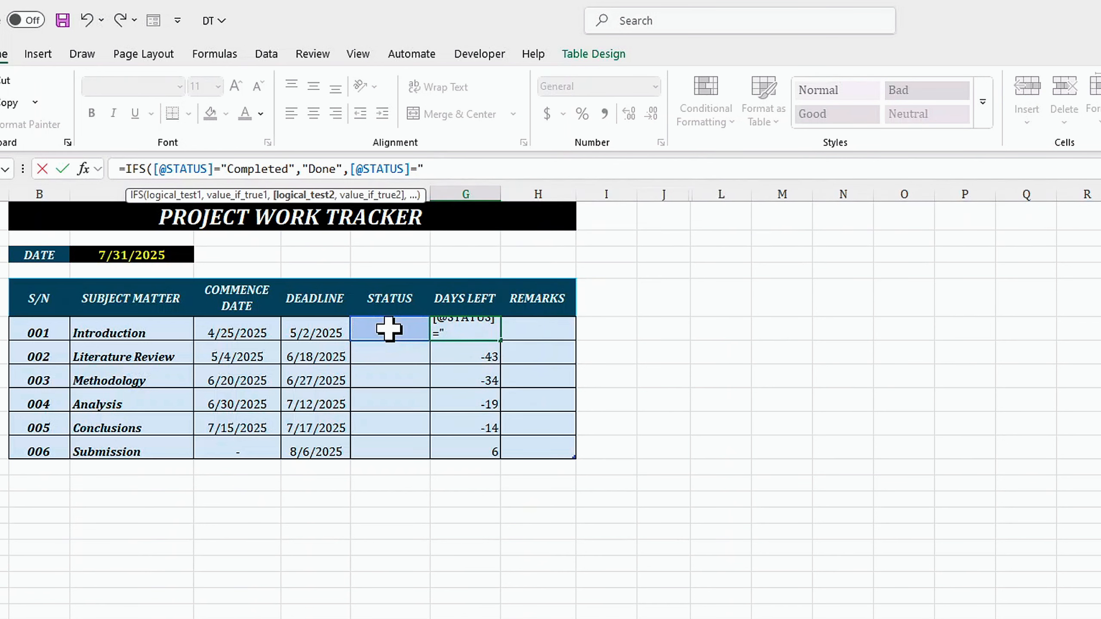
text(Yet to Start)
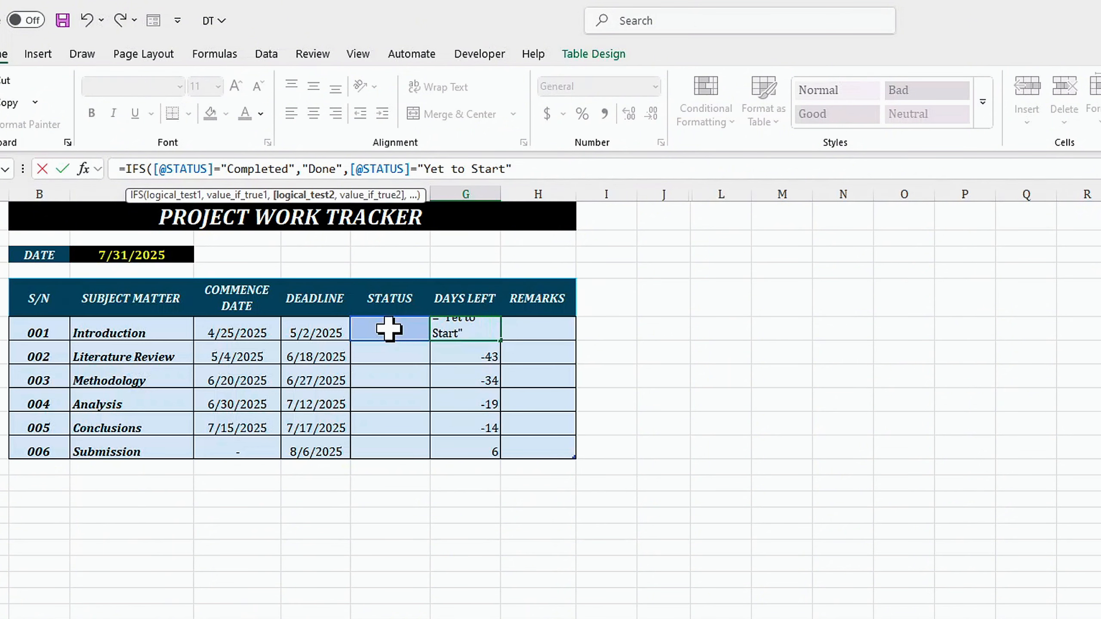
text(",)
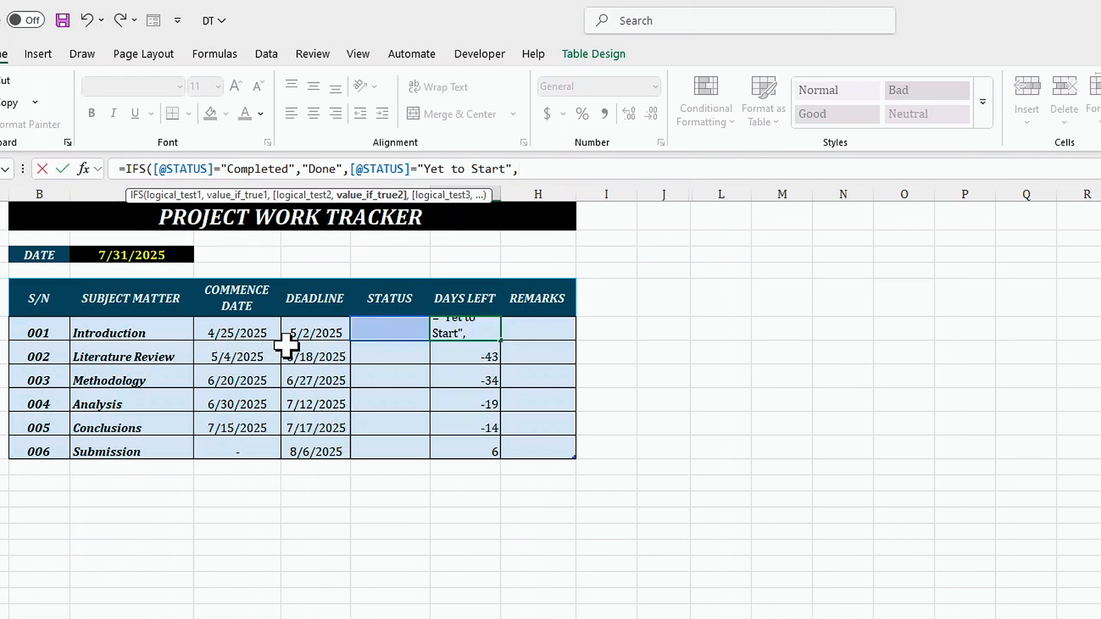
click(293, 334)
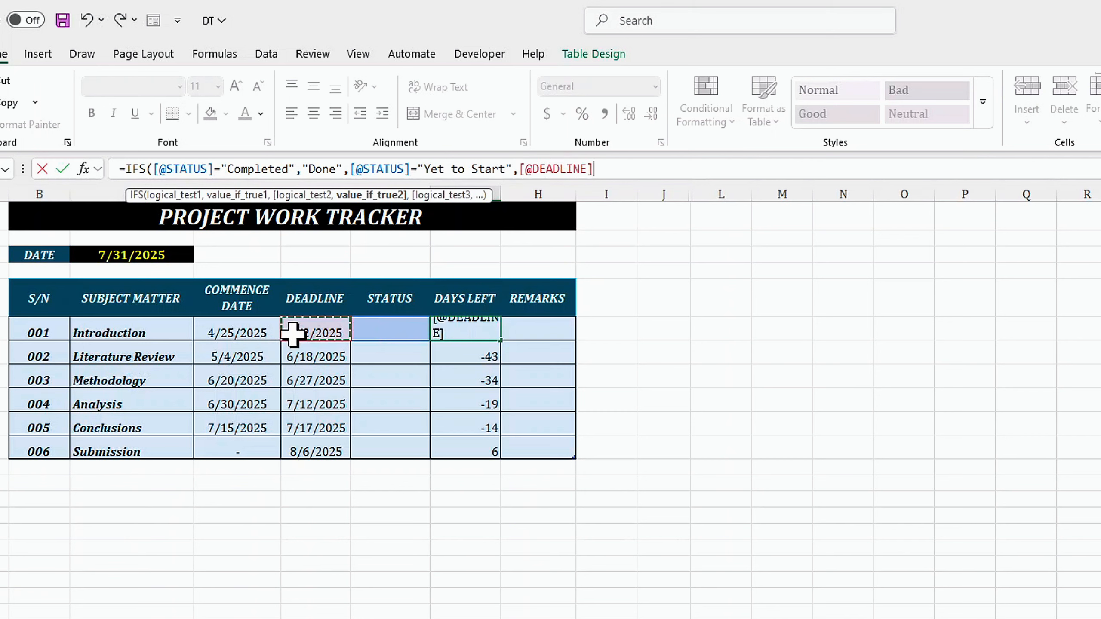
text(-)
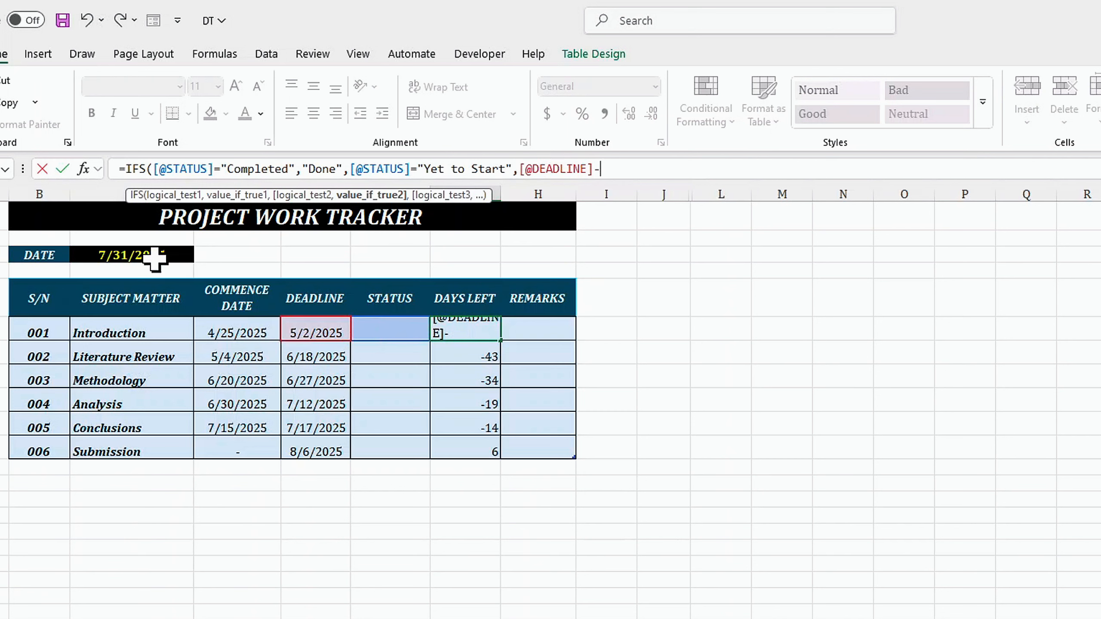
click(151, 255)
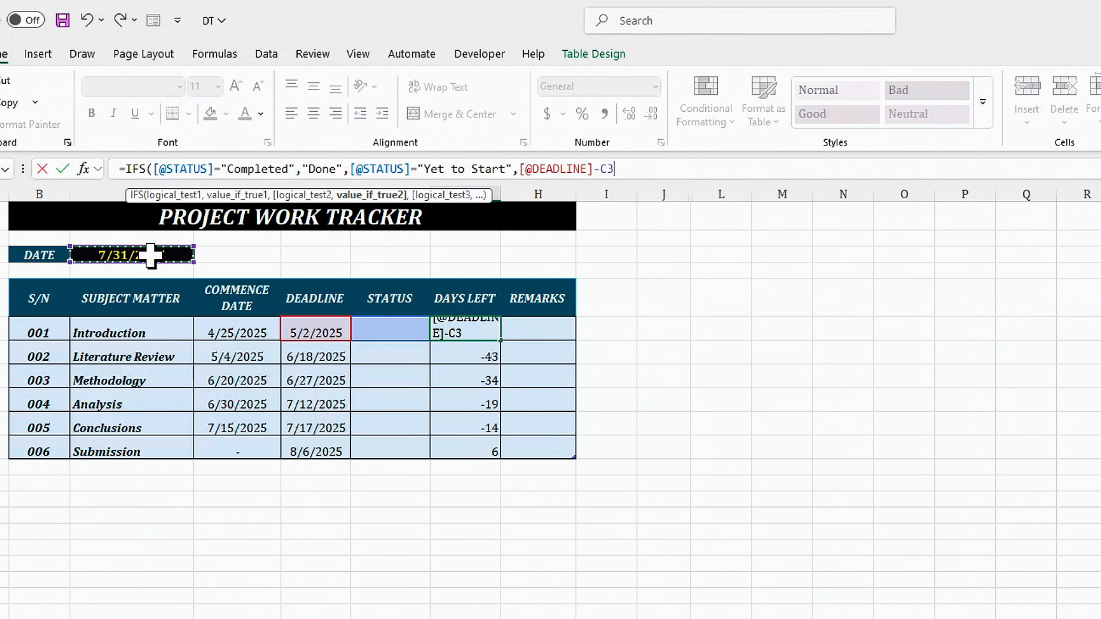
key(F4)
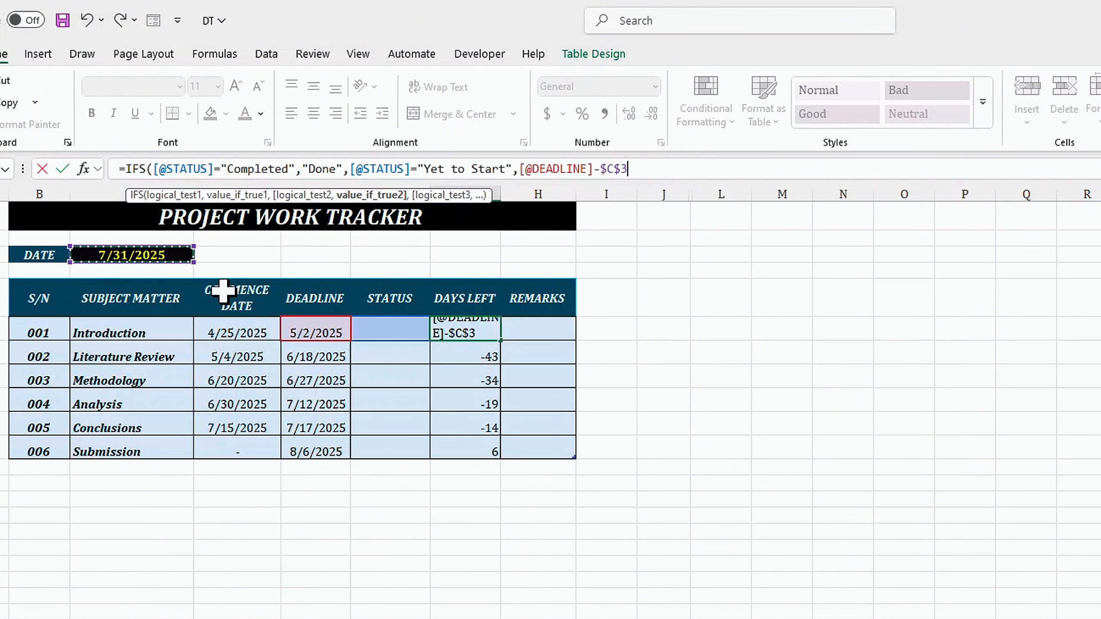
text(,)
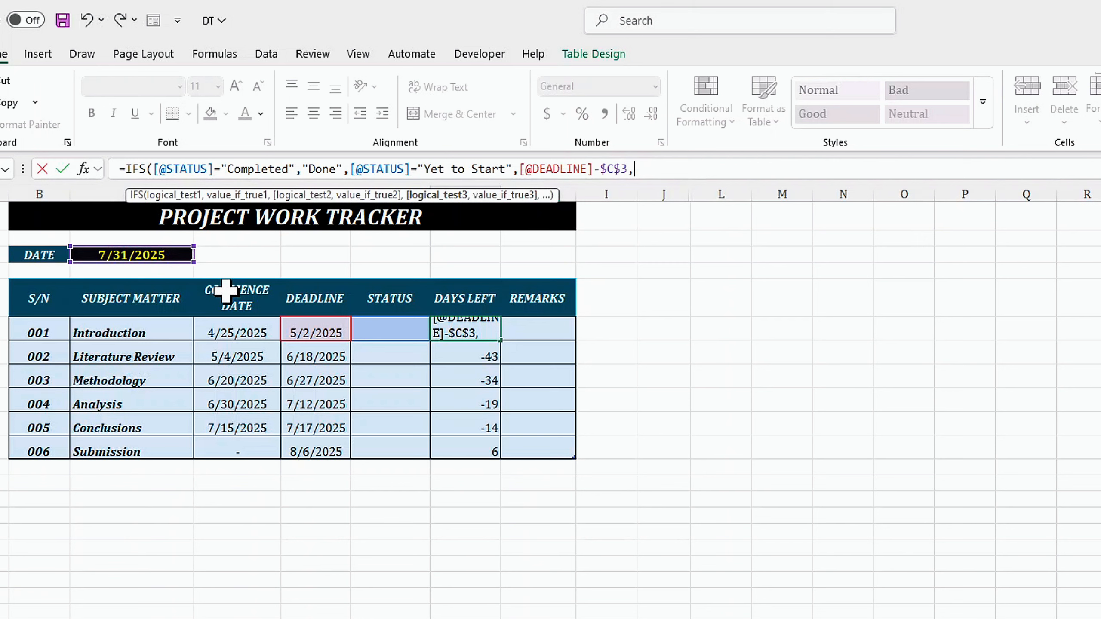
click(393, 326)
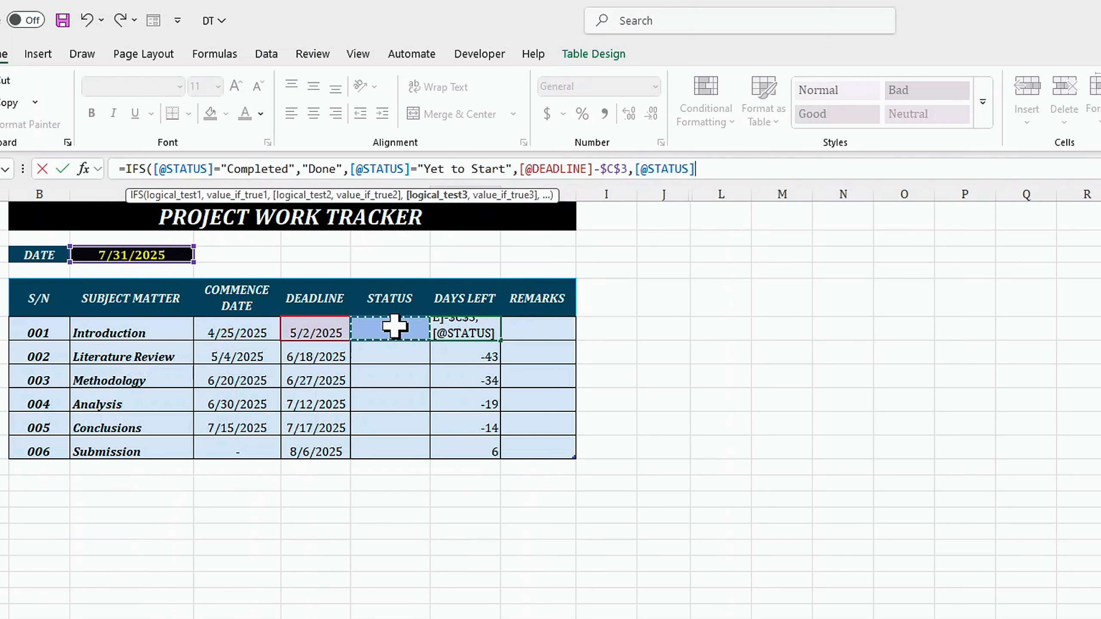
text(=)
text(IN)
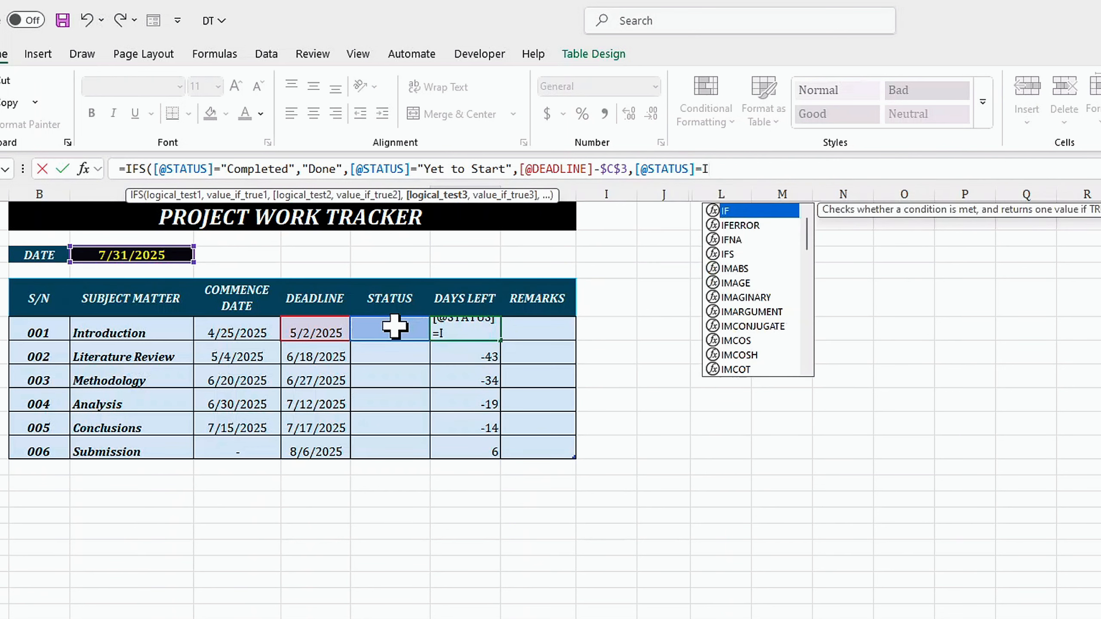
key(BackSpace)
key(BackSpace)
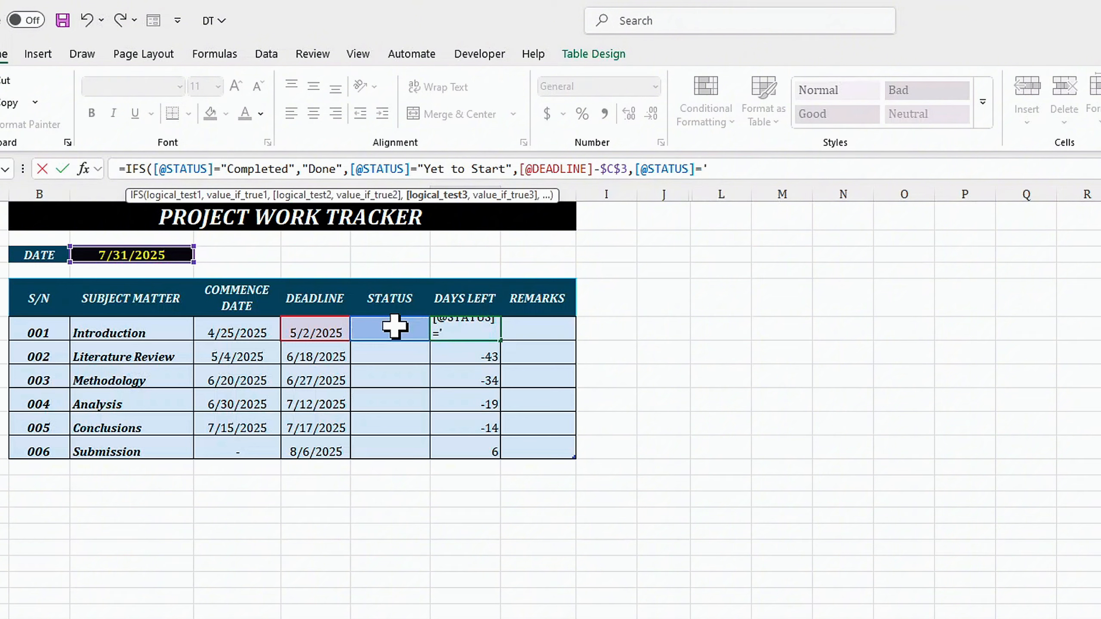
text("InProgress)
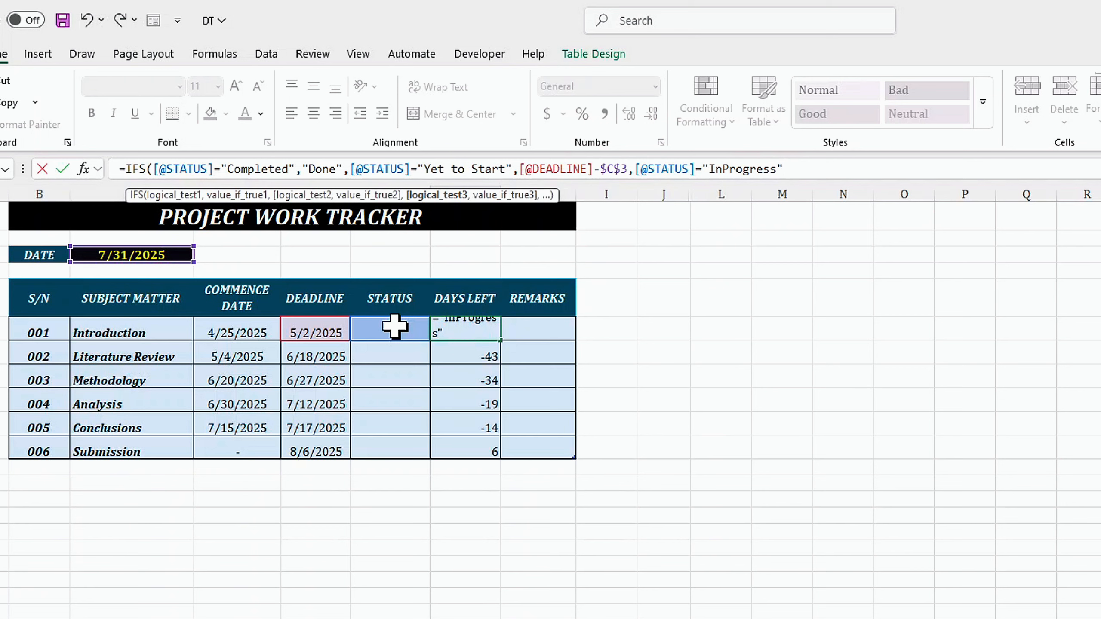
key(Return)
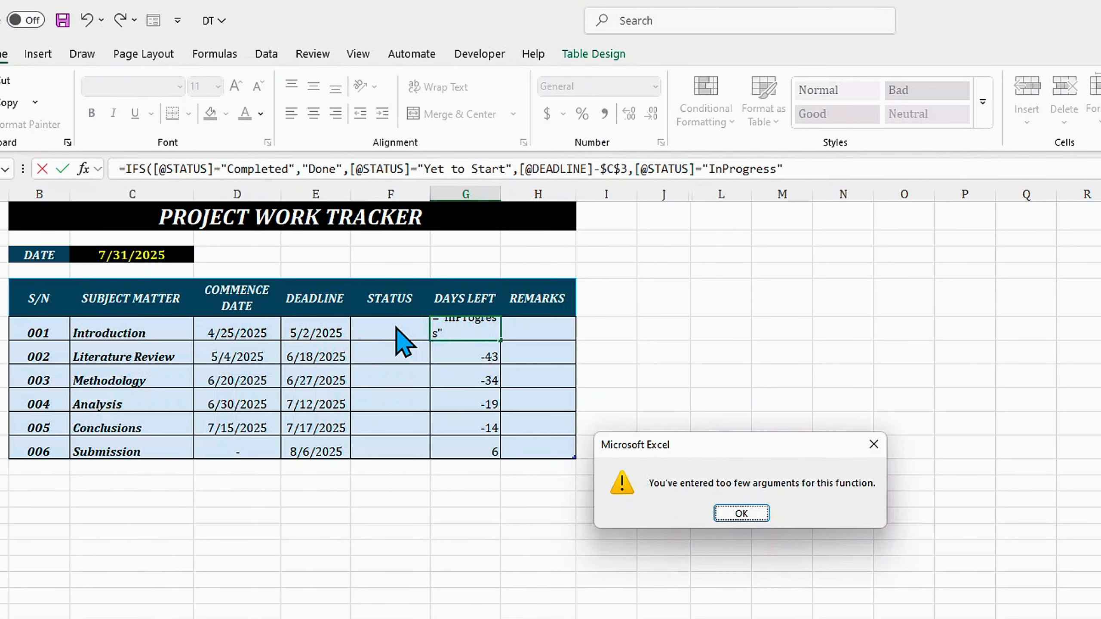
Correct the third condition's status text to "In Progress" and add the separator for its result.
click(873, 444)
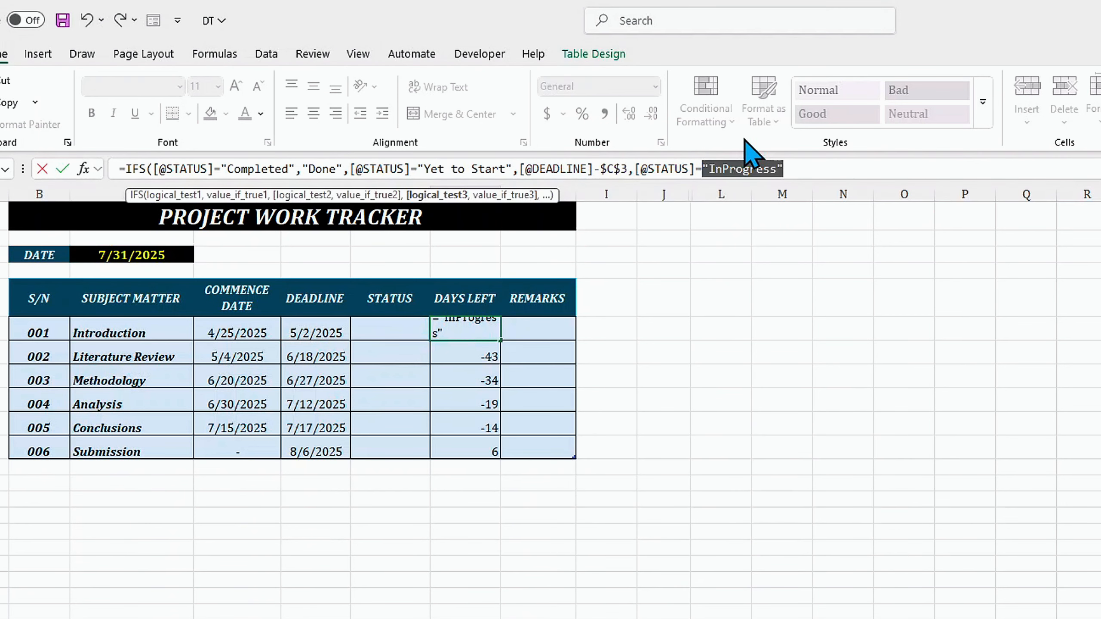
click(782, 169)
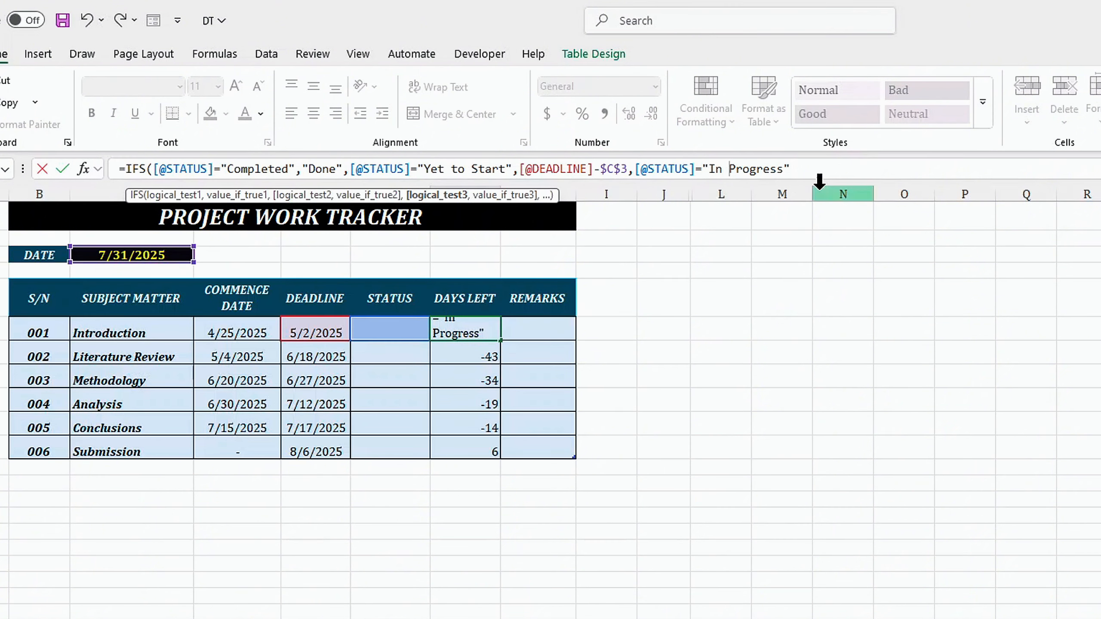
click(791, 169)
text(,)
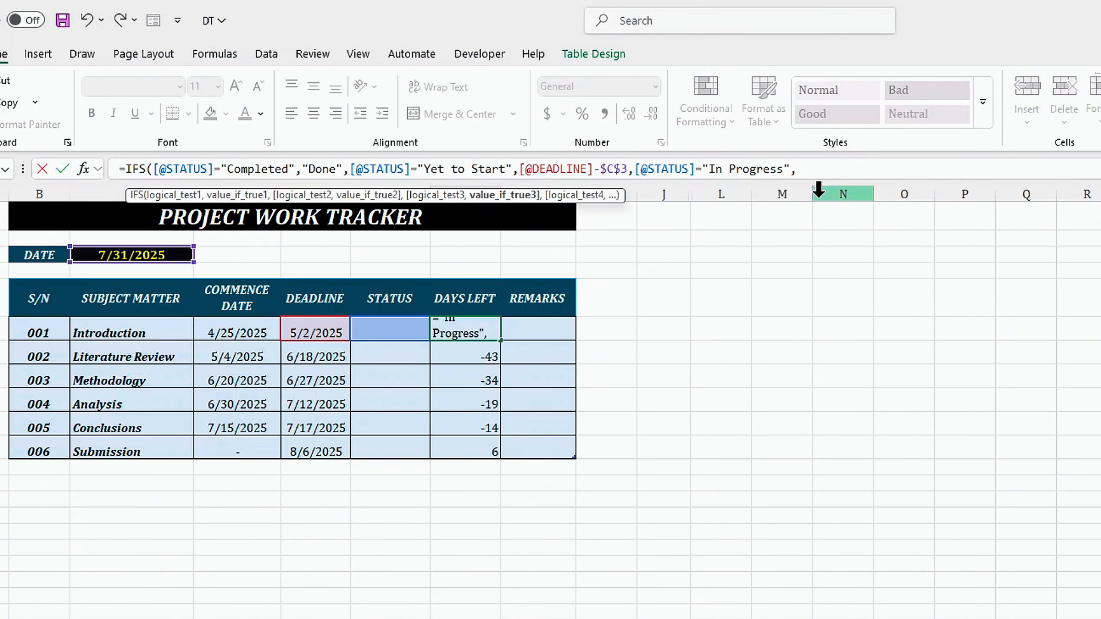
click(316, 330)
text(-)
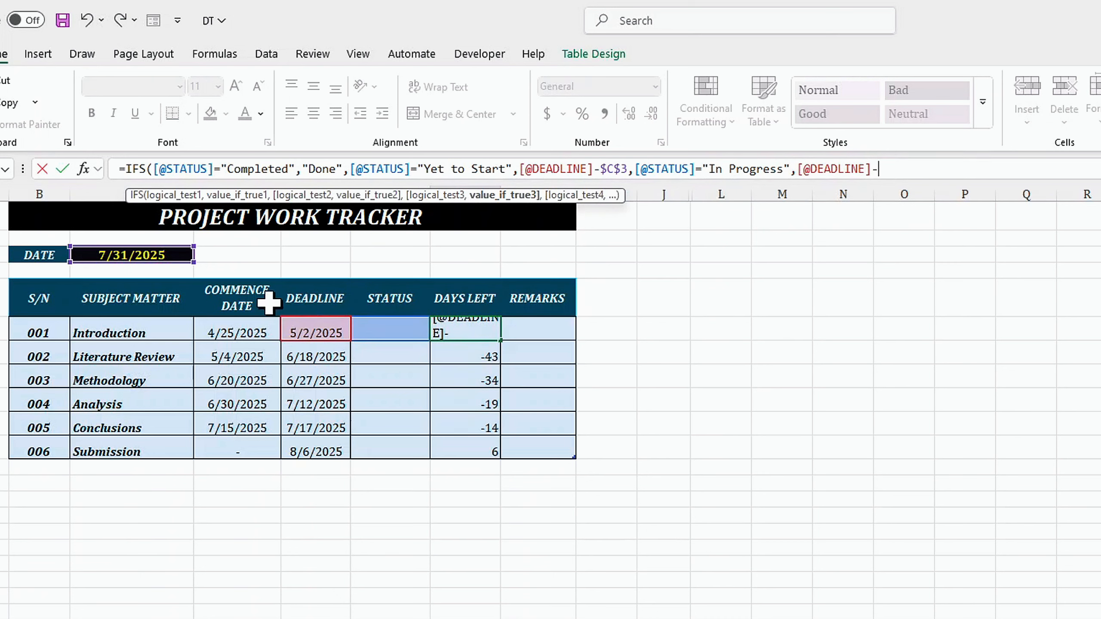
click(136, 255)
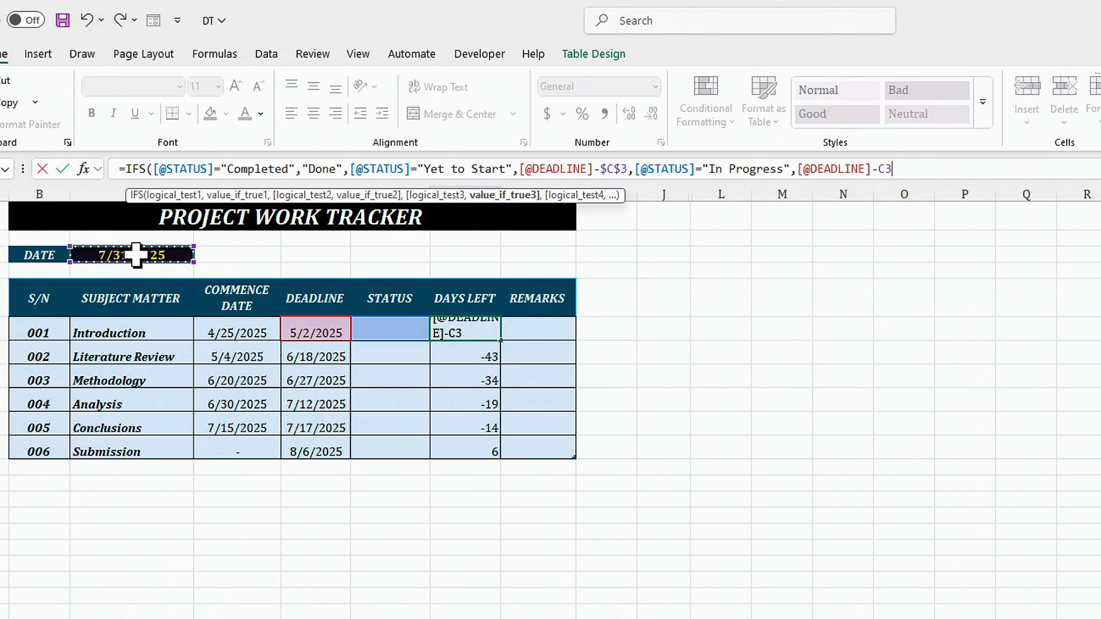
key(F4)
text(,)
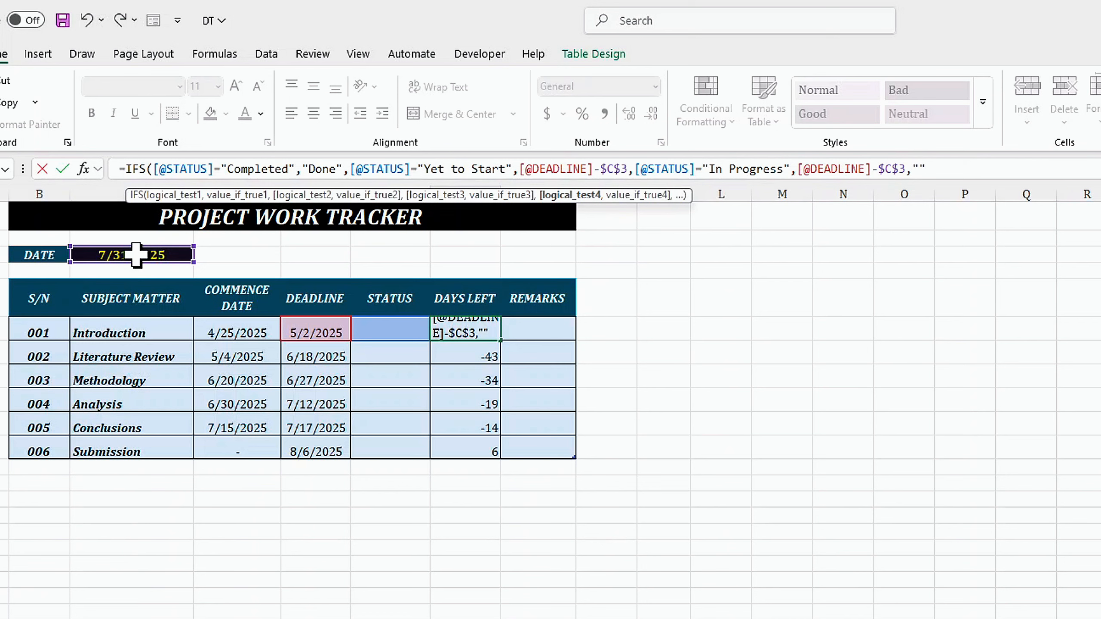
Append an empty-text pair "","" as the fourth IFS condition and result, close the parenthesis and enter the formula.
text("",)
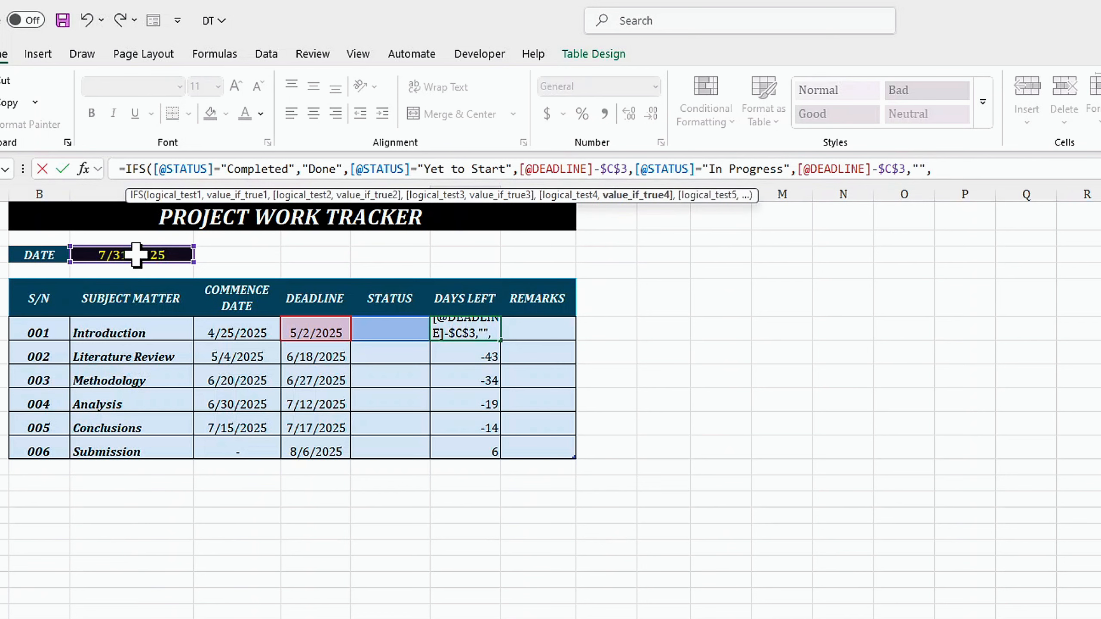
text("")
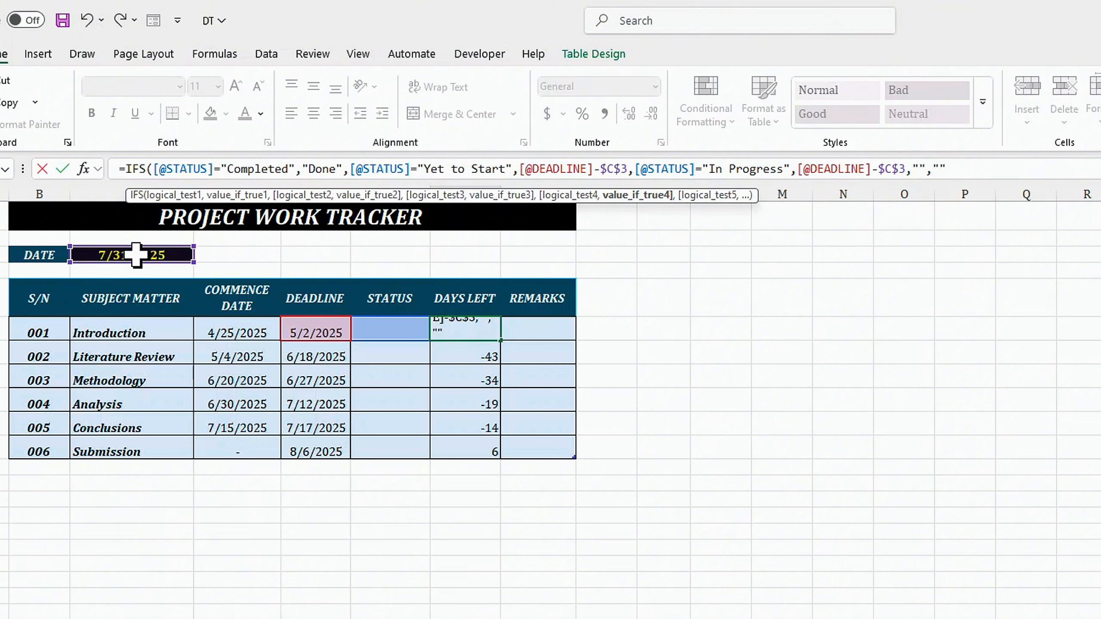
text())
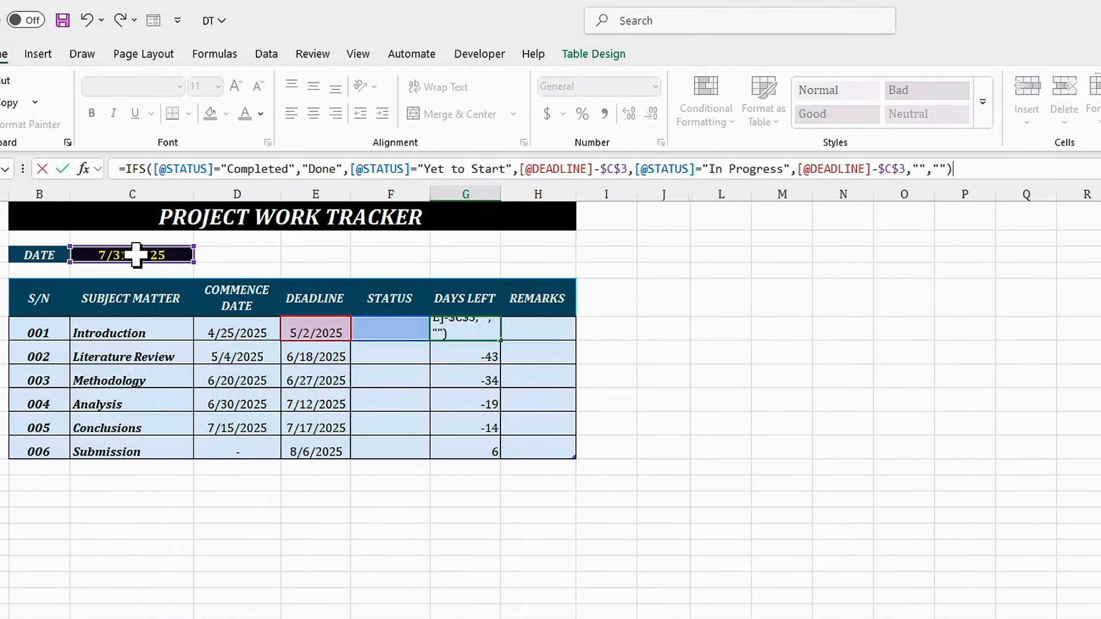
key(Return)
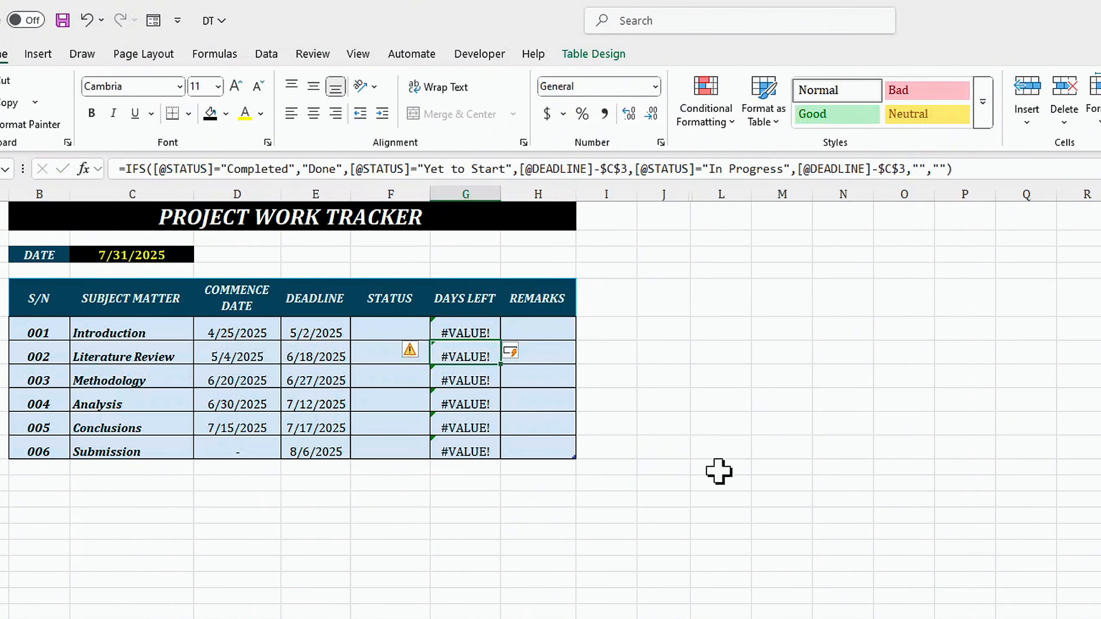
Test the formula by setting the status of Introduction to Completed, Literature Review to In Progress and Methodology to Yet to Start.
click(389, 334)
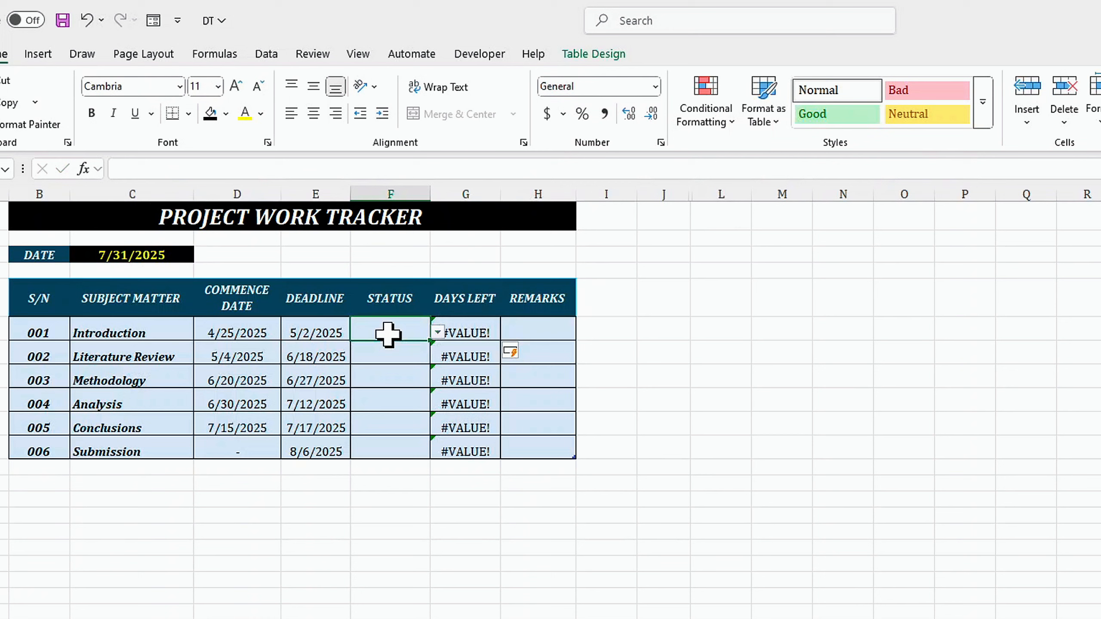
click(437, 332)
click(381, 350)
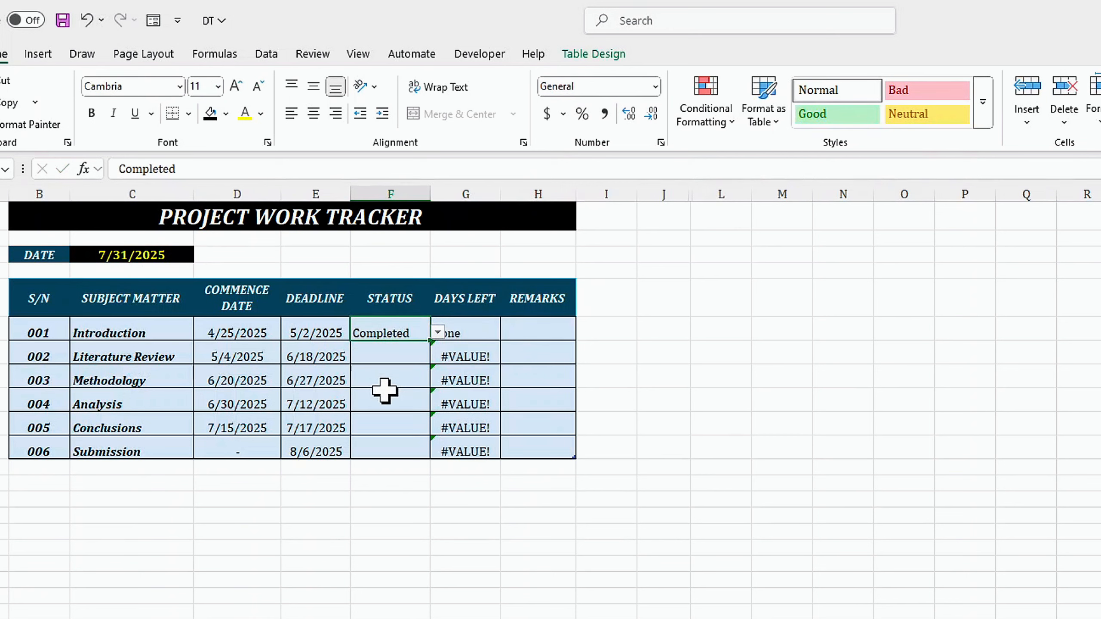
click(389, 380)
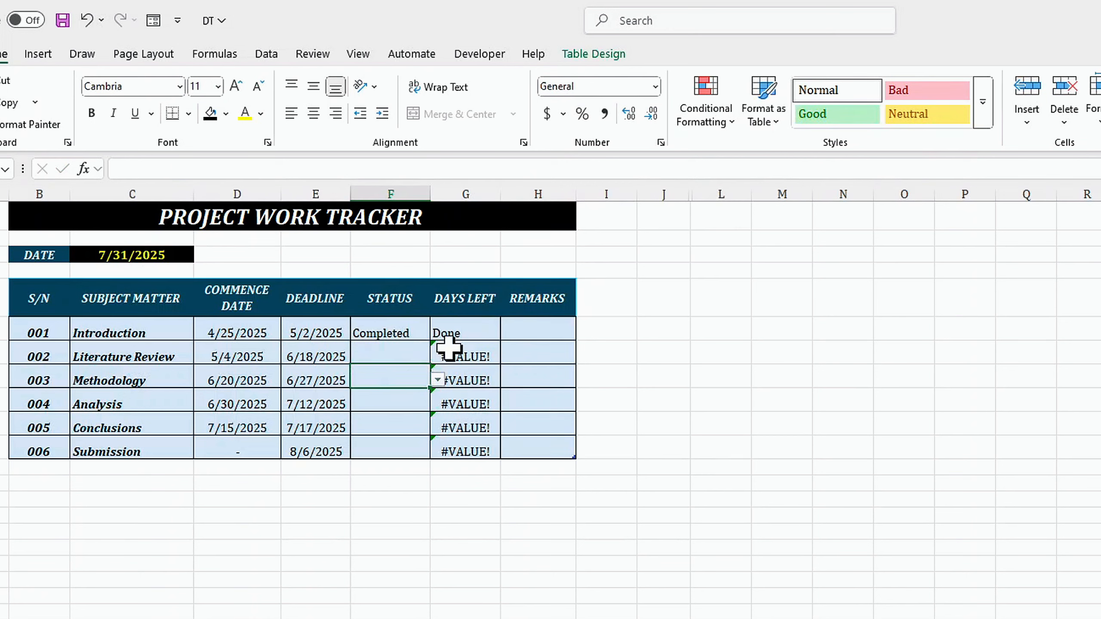
click(396, 355)
click(437, 356)
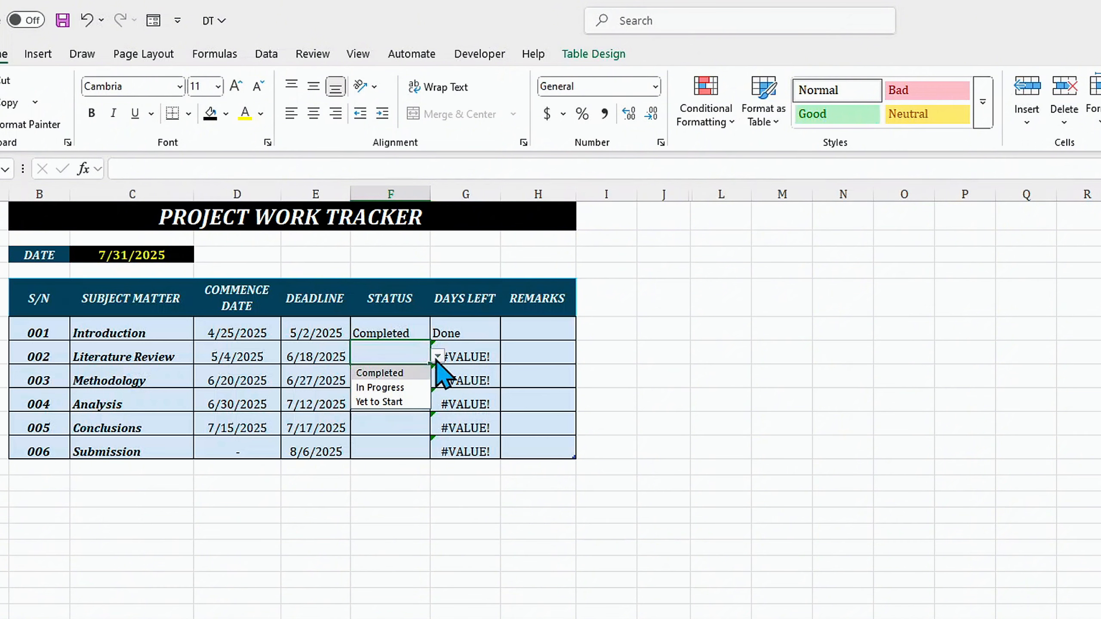
click(392, 389)
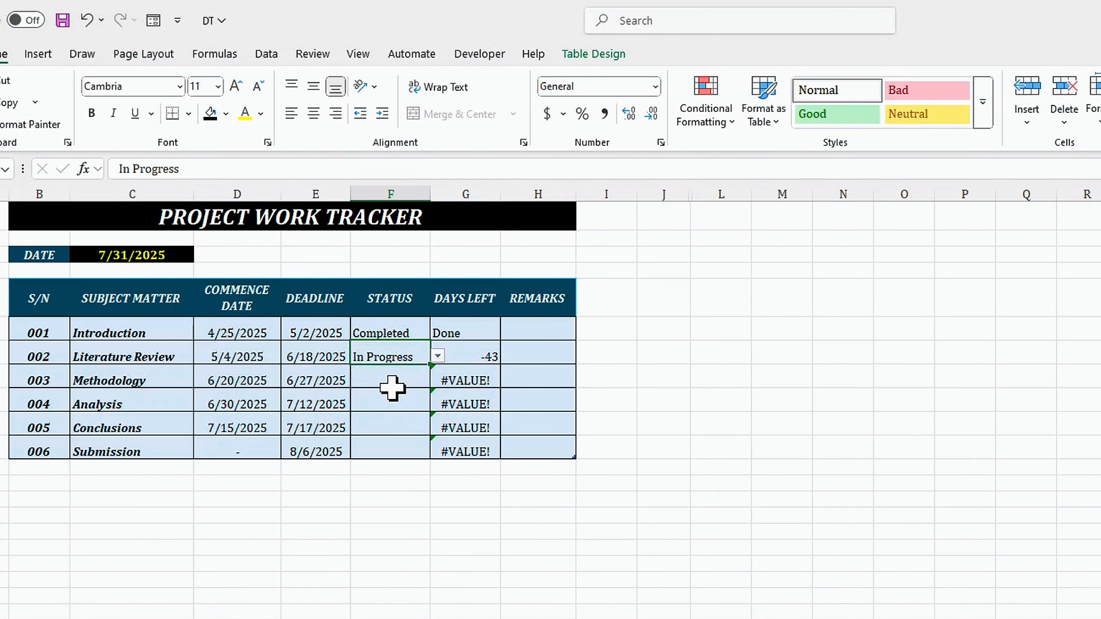
click(392, 380)
click(437, 379)
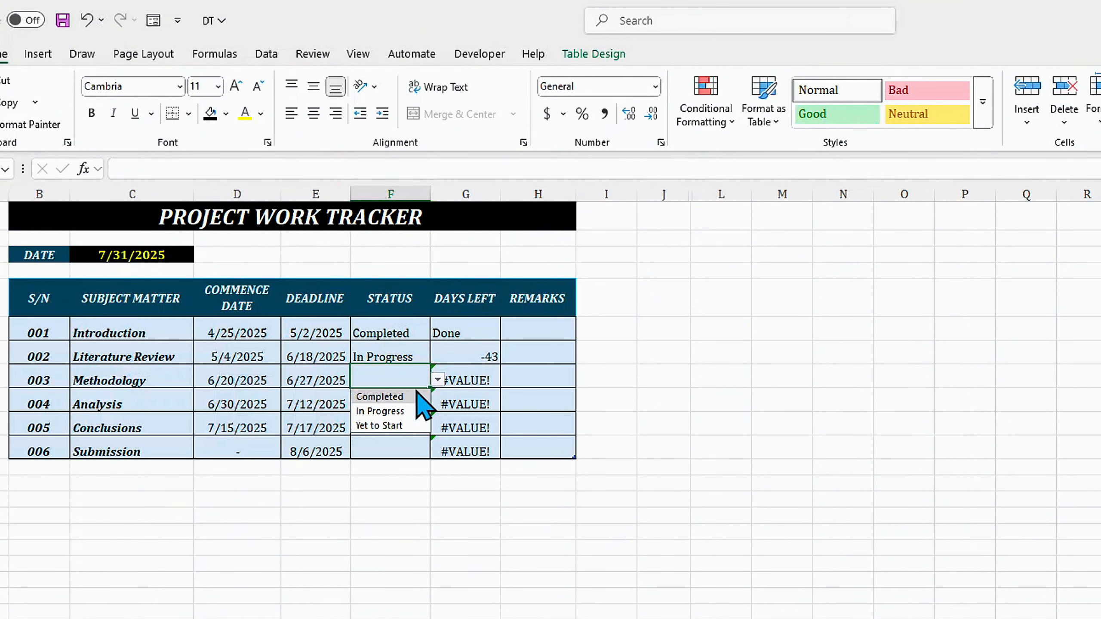
click(397, 425)
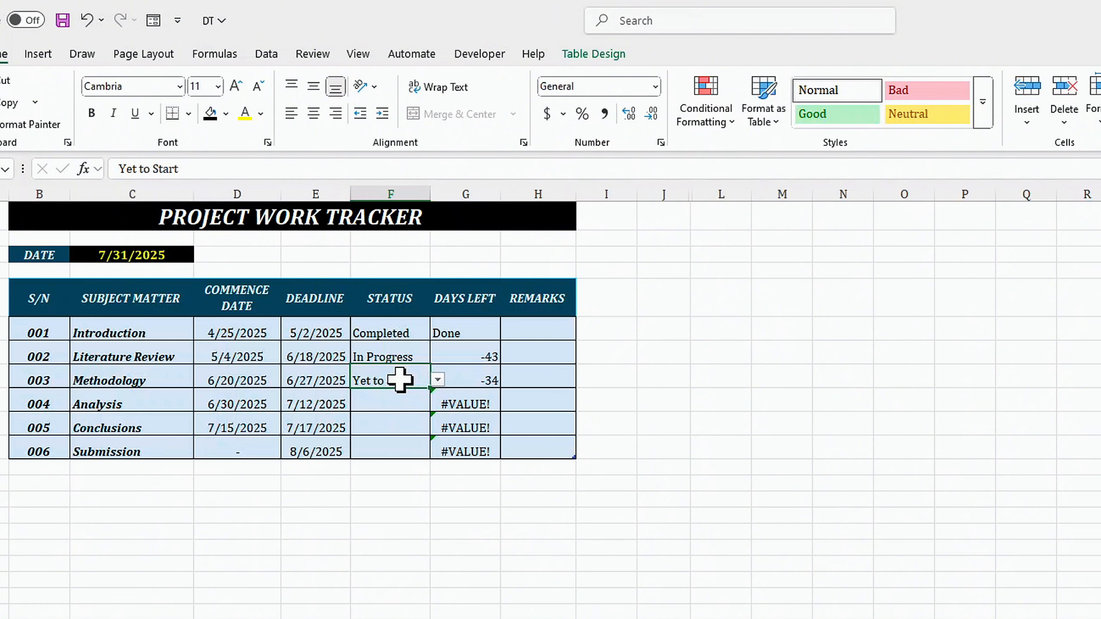
Clear the test statuses of Methodology, Literature Review and Introduction.
key(Delete)
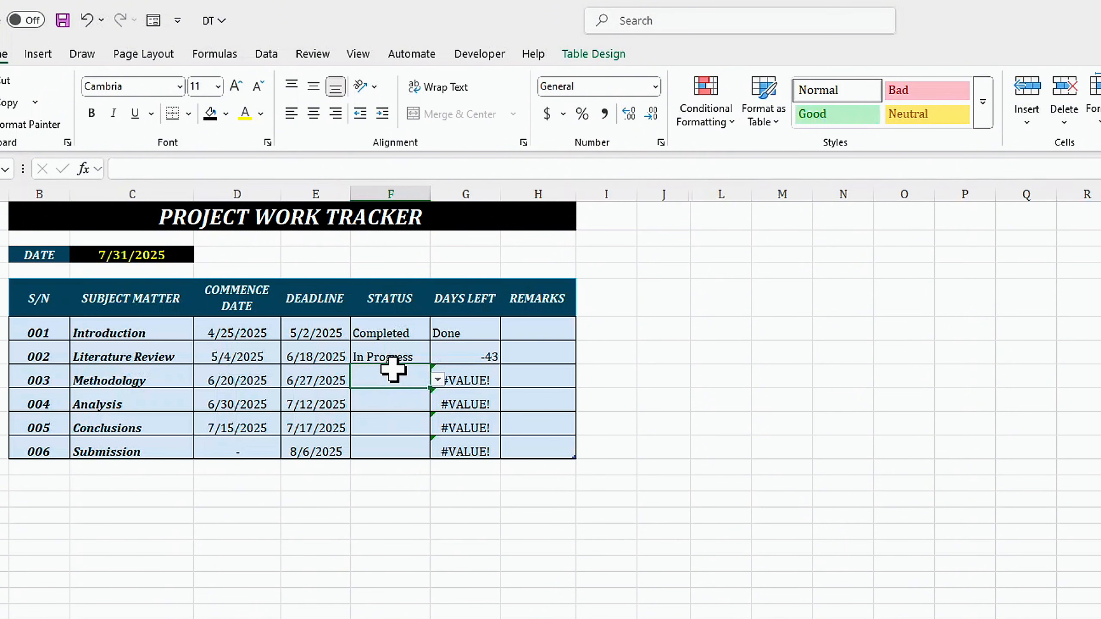
click(402, 350)
key(Delete)
click(401, 333)
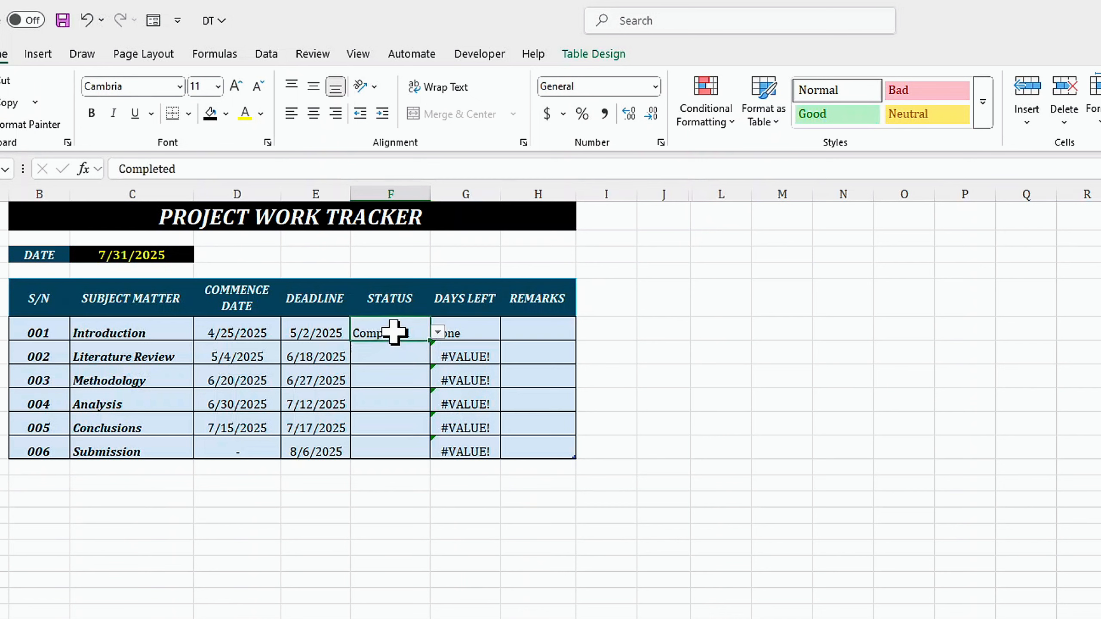
key(Delete)
Remove the fourth empty-text condition and result from the IFS formula in the Introduction row's DAYS LEFT cell.
click(457, 332)
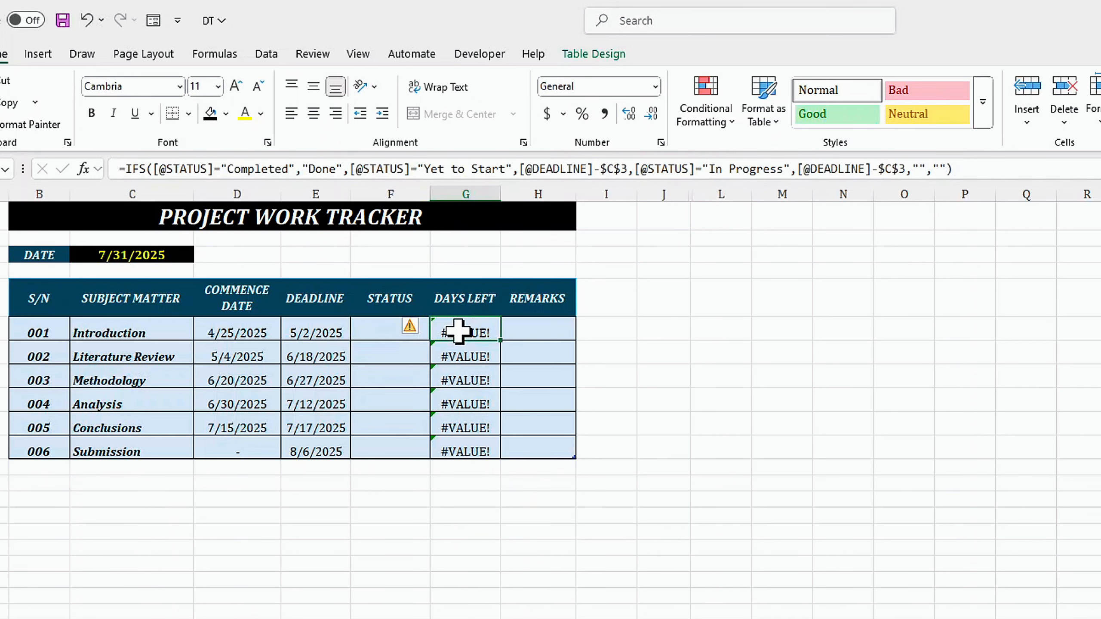
click(946, 169)
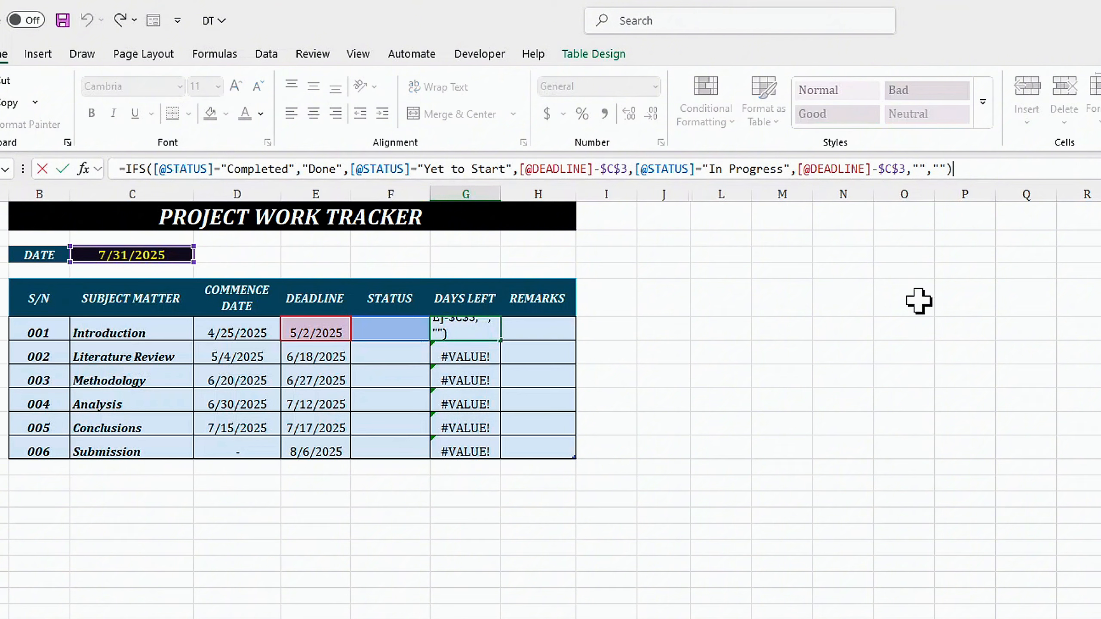
click(946, 169)
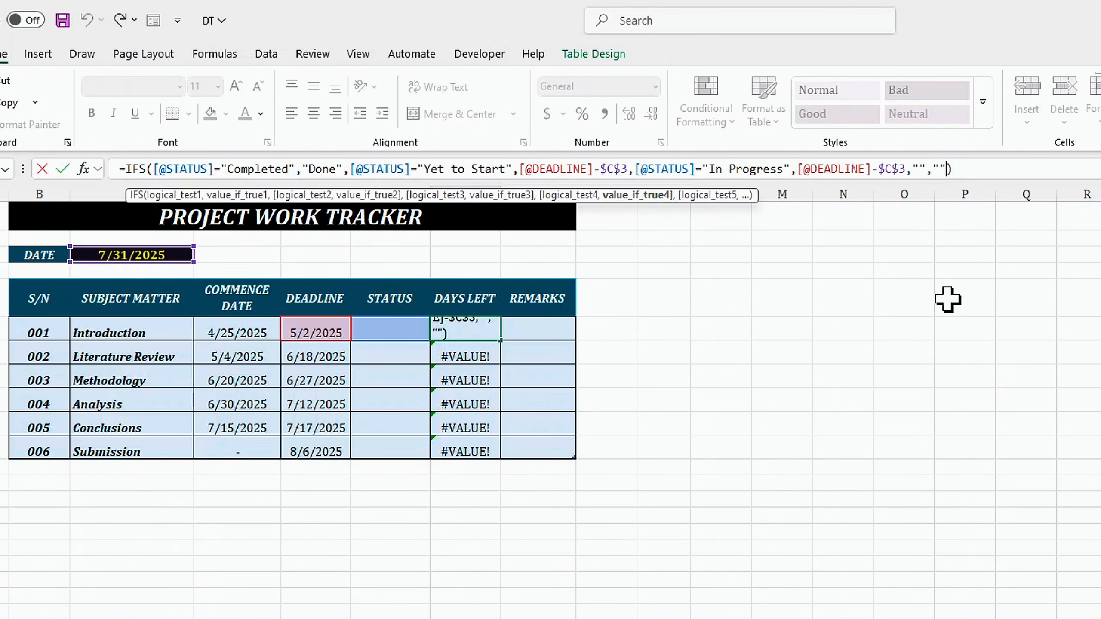
key(BackSpace)
key(BackSpace)
key(BackSpace)
key(BackSpace)
key(BackSpace)
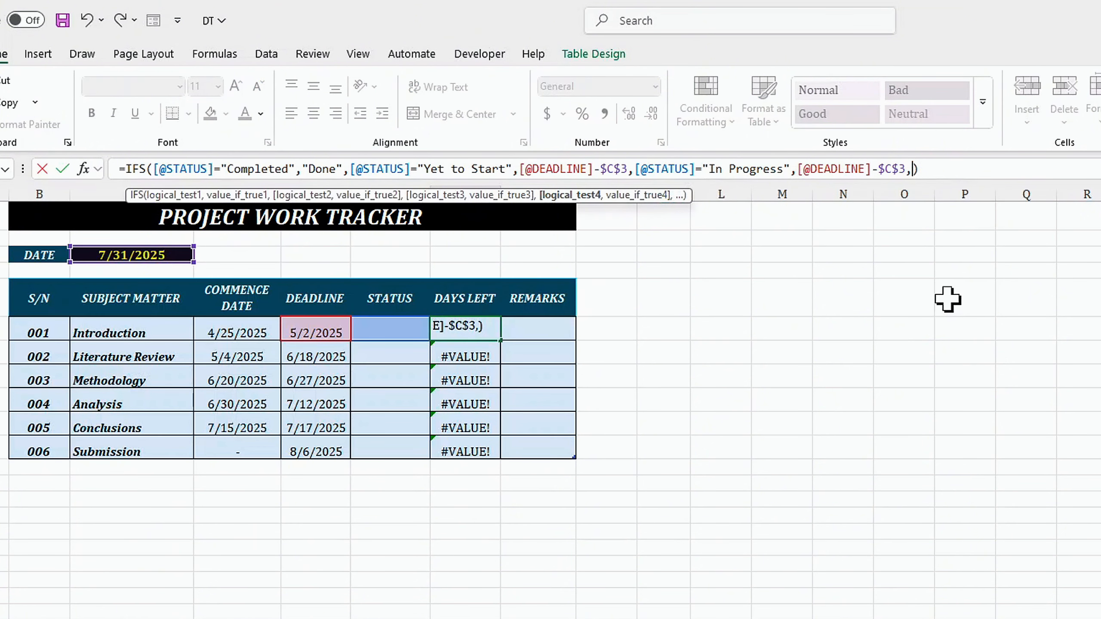
click(388, 330)
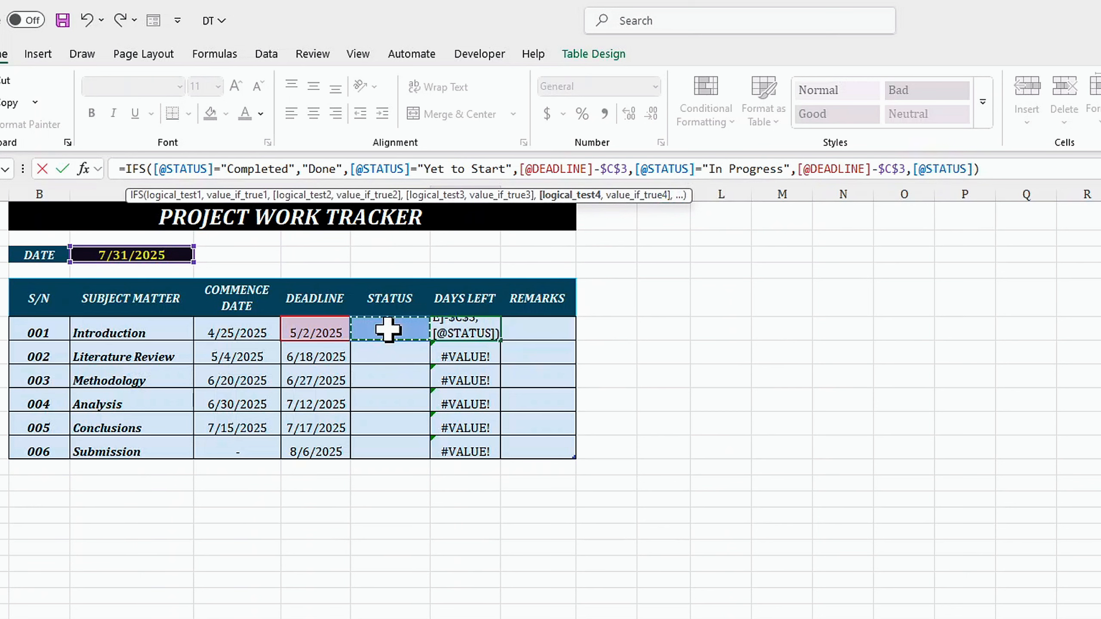
text(="")
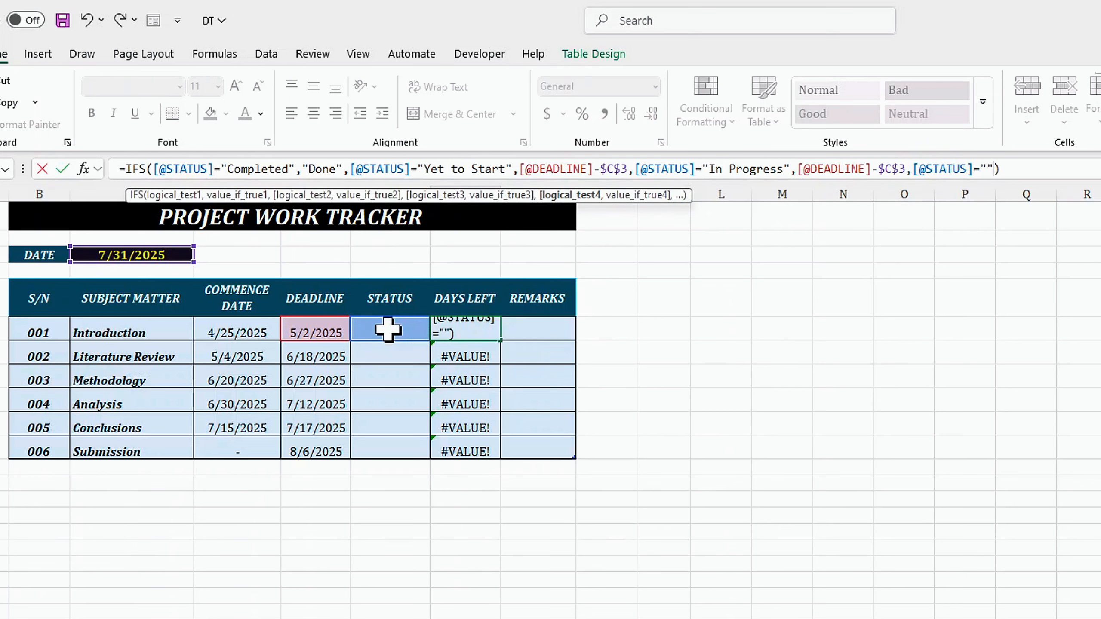
text(,)
text("")
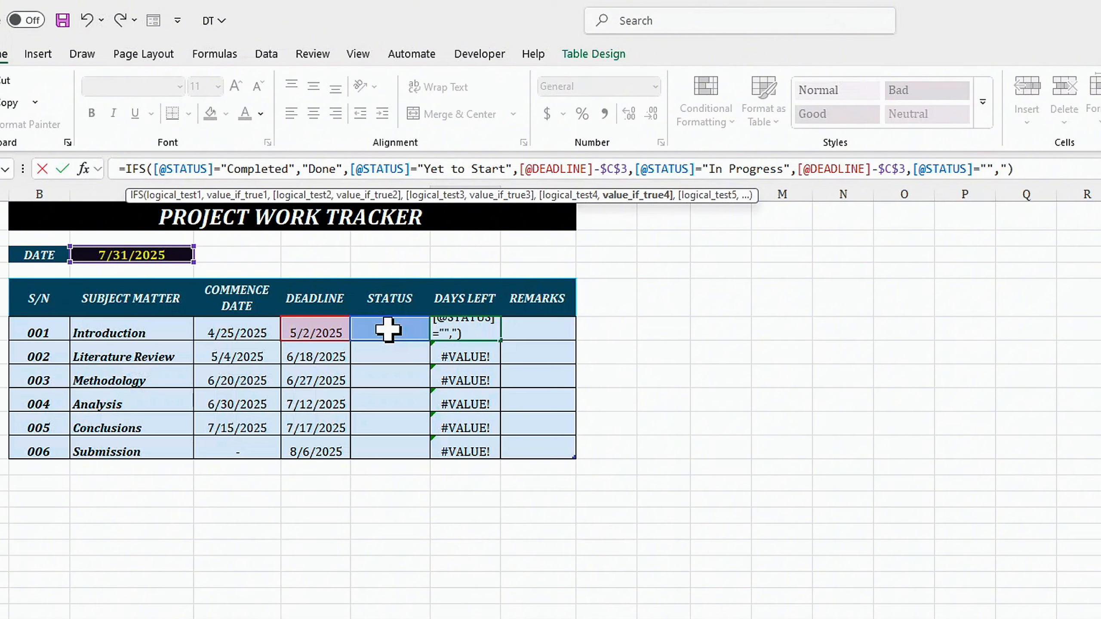
key(Return)
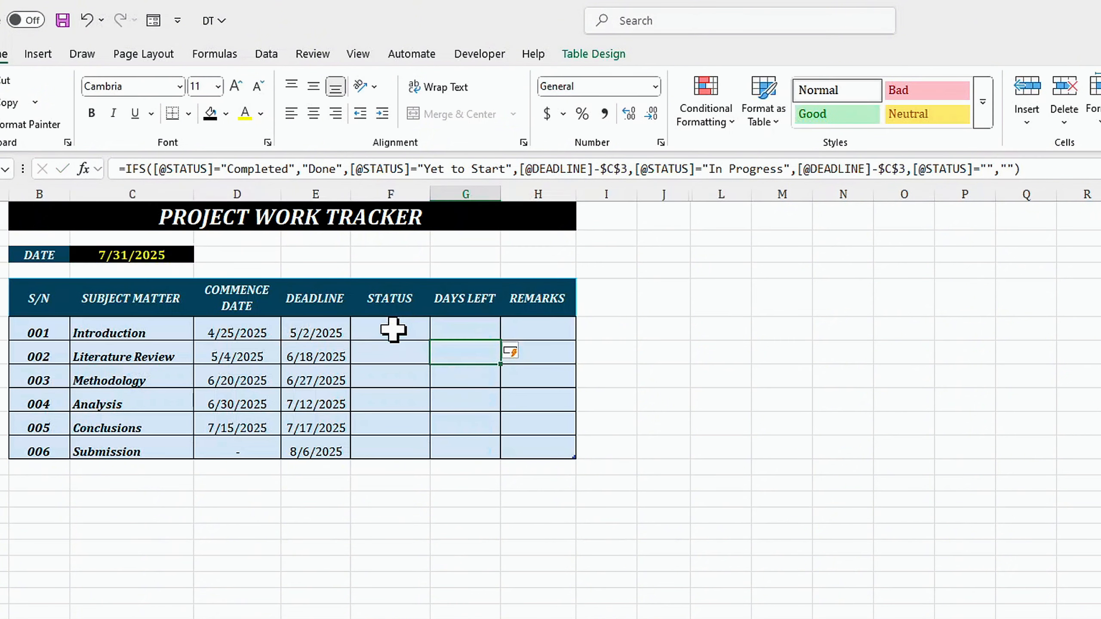
Test the corrected formula by setting Introduction's status to Completed and Literature Review's status to In Progress.
click(412, 325)
click(438, 332)
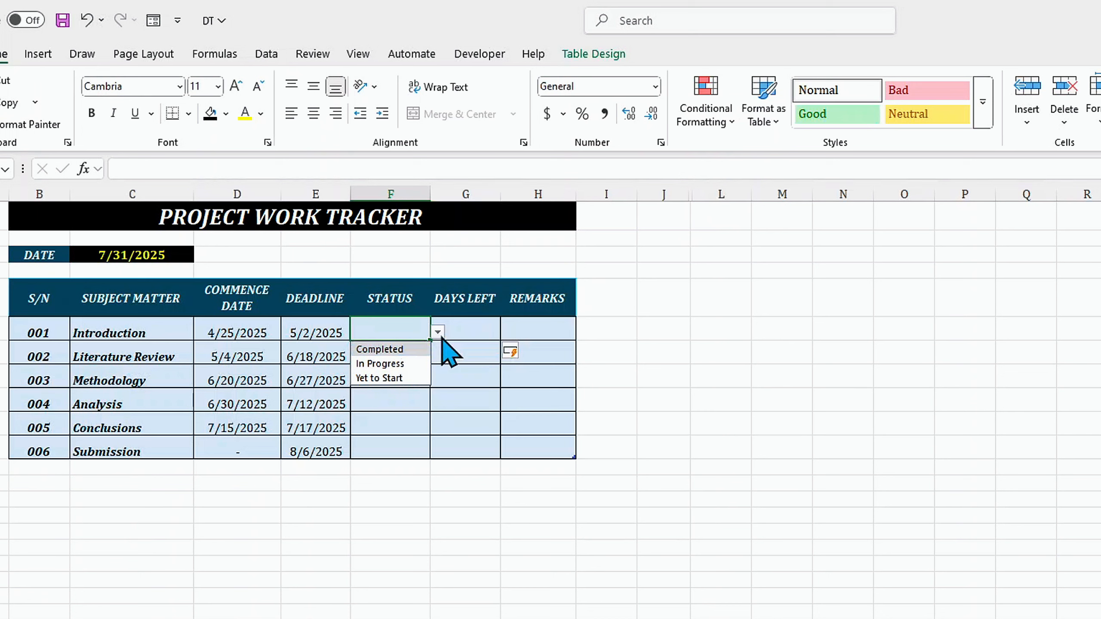
click(390, 350)
click(459, 359)
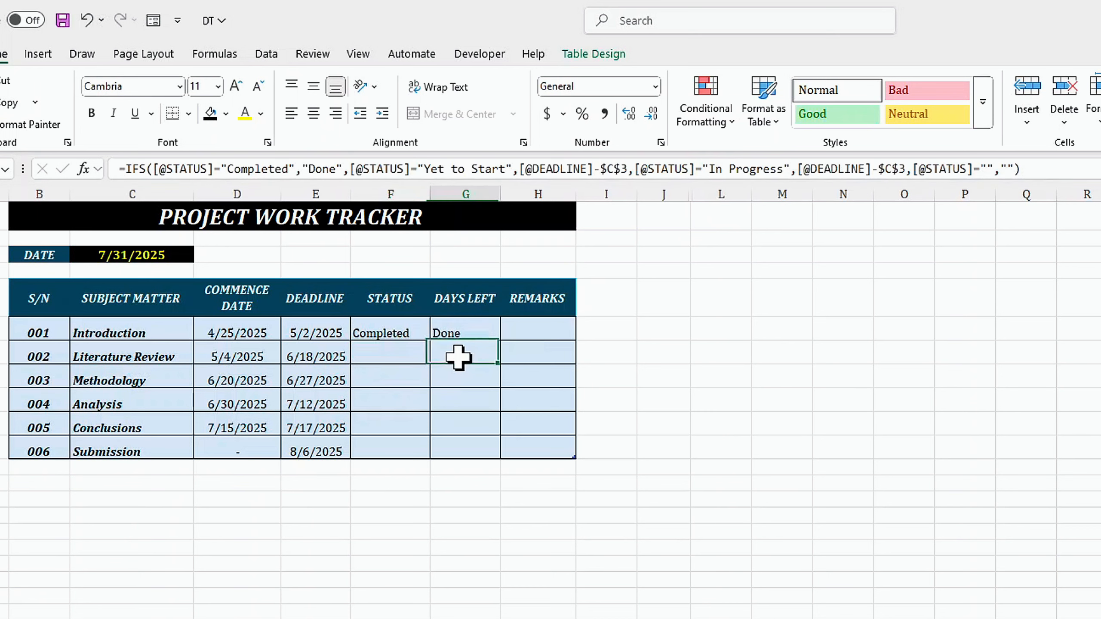
click(387, 357)
click(437, 355)
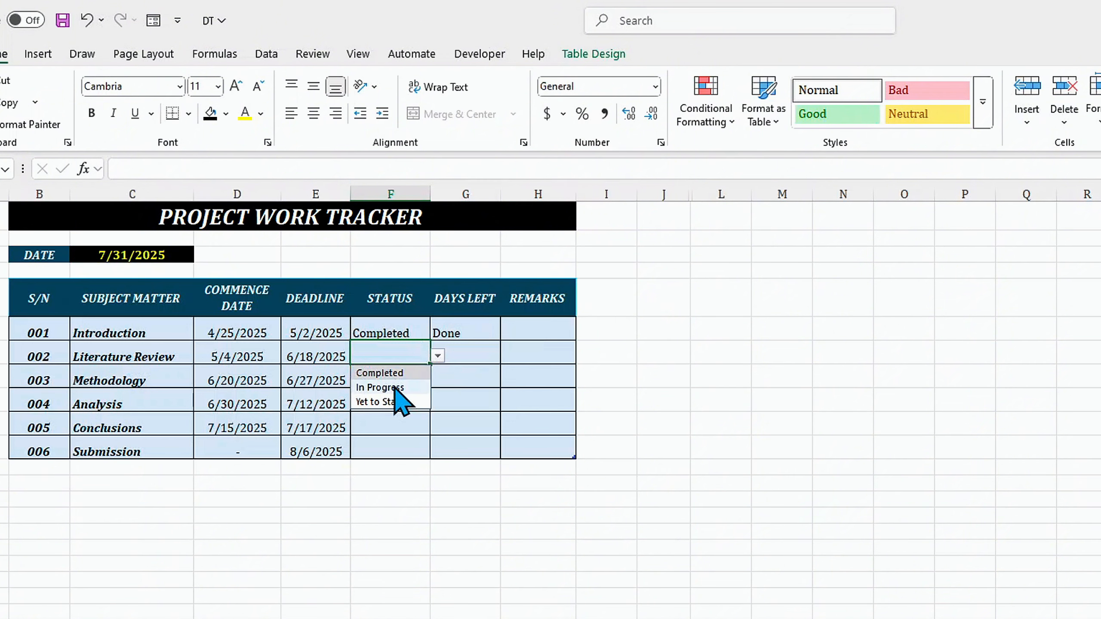
click(380, 388)
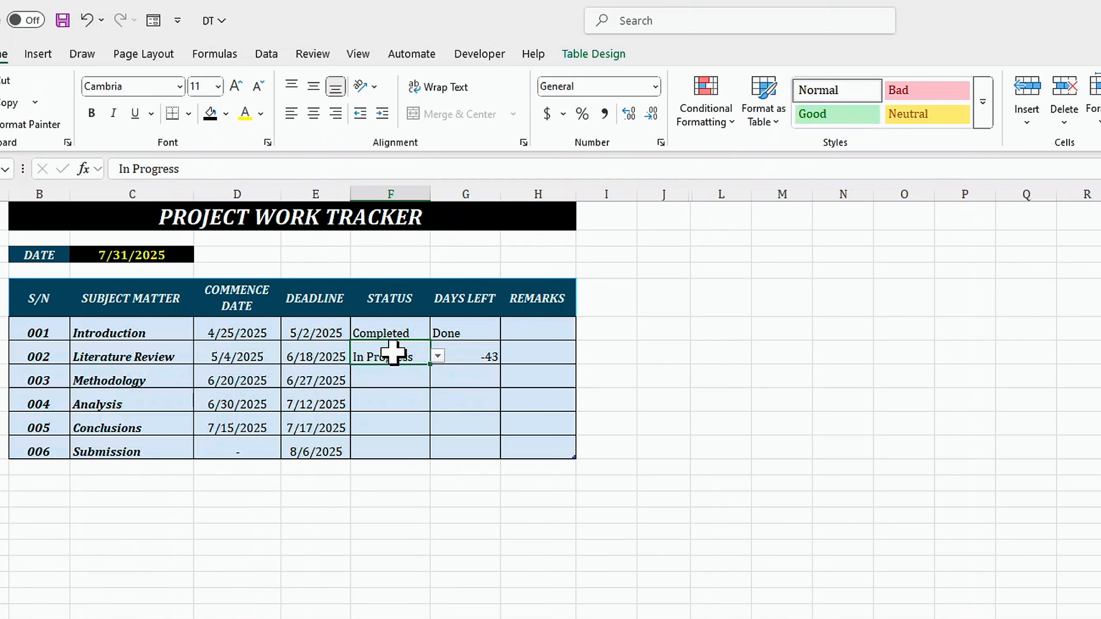
Clear the test statuses of Literature Review and Introduction.
key(Delete)
key(Up)
key(Delete)
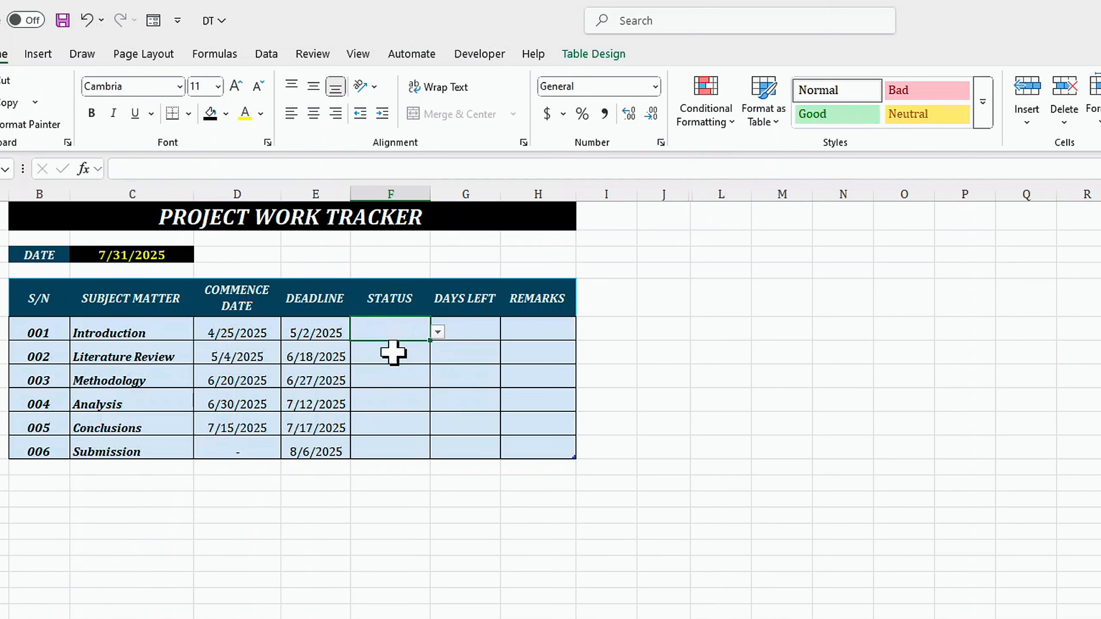
Center the DAYS LEFT cells horizontally for all six subject rows.
drag(470, 327, 476, 448)
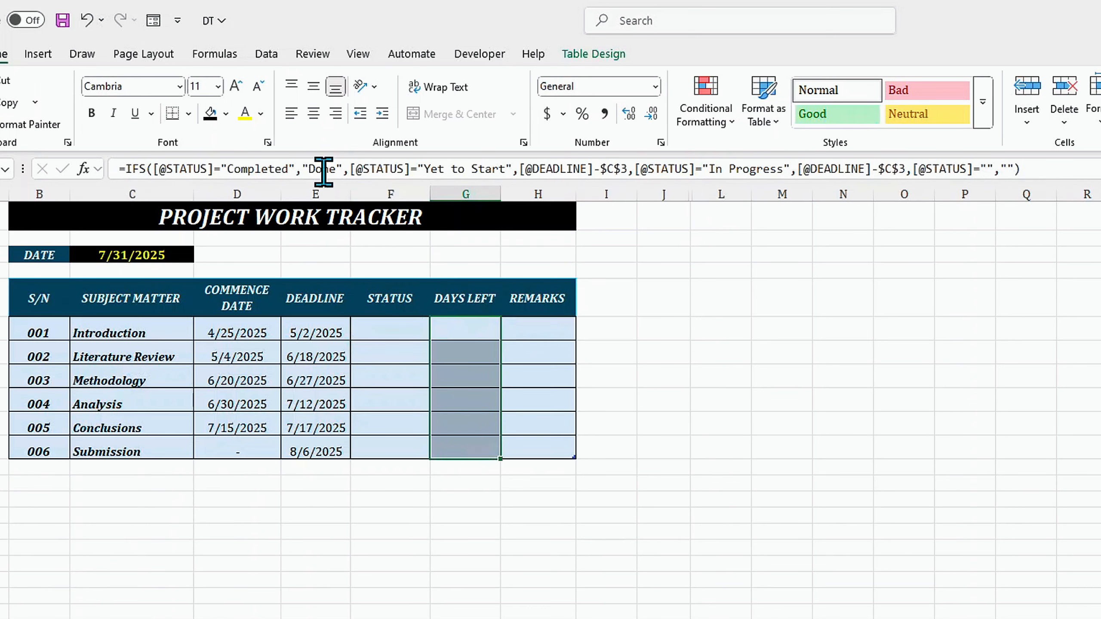
click(513, 328)
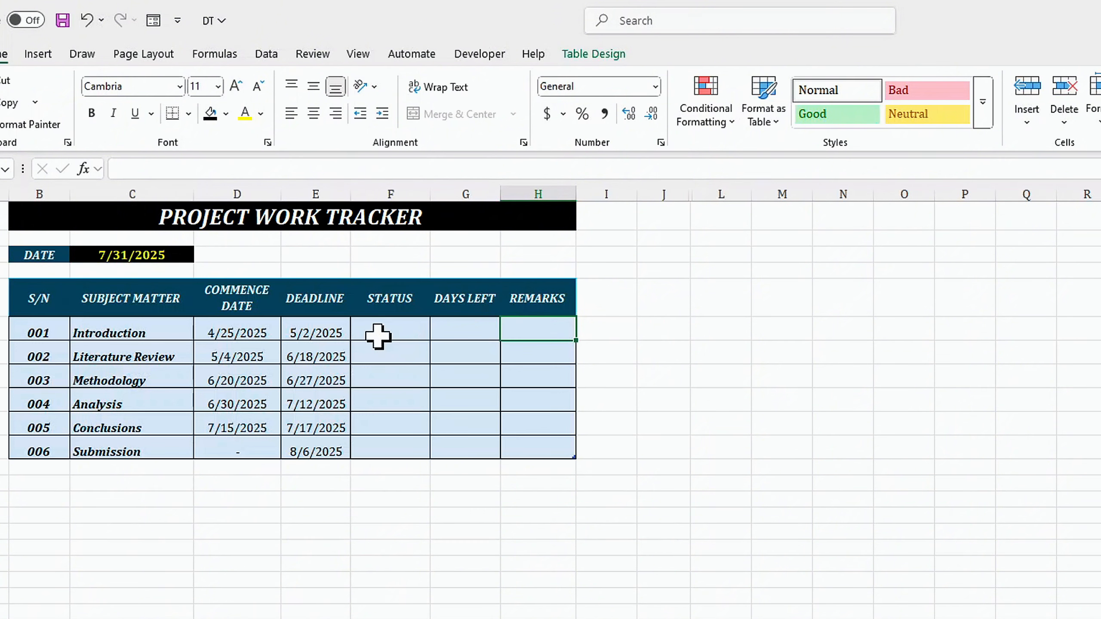
click(460, 332)
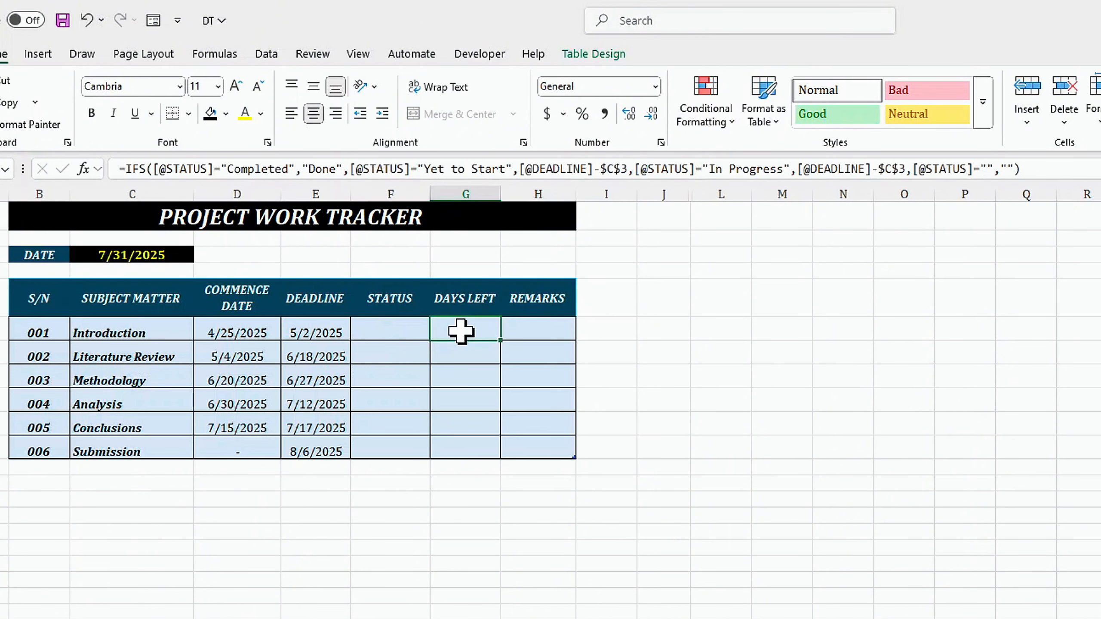
Start a formula in Introduction's REMARKS cell with an AND function nested as the logical test of IF.
click(538, 326)
click(468, 332)
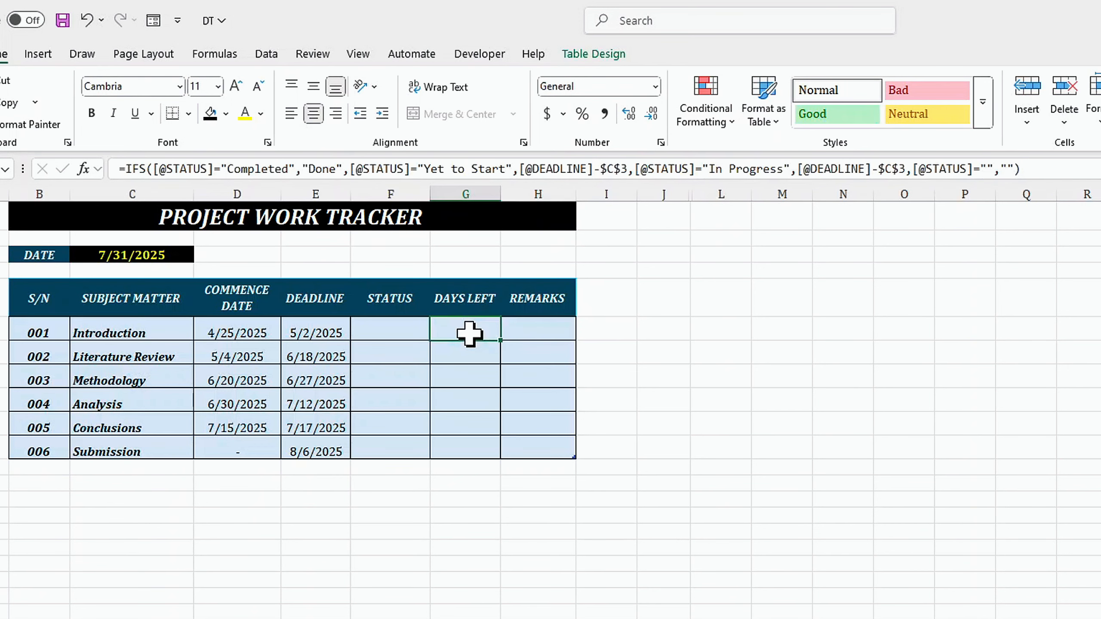
click(540, 323)
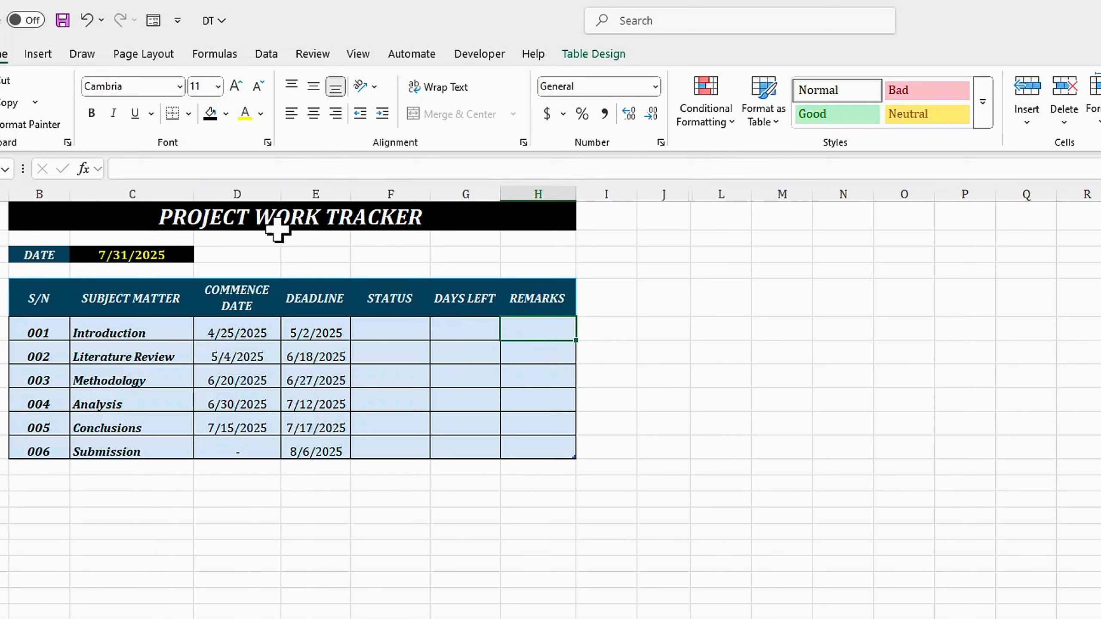
click(241, 169)
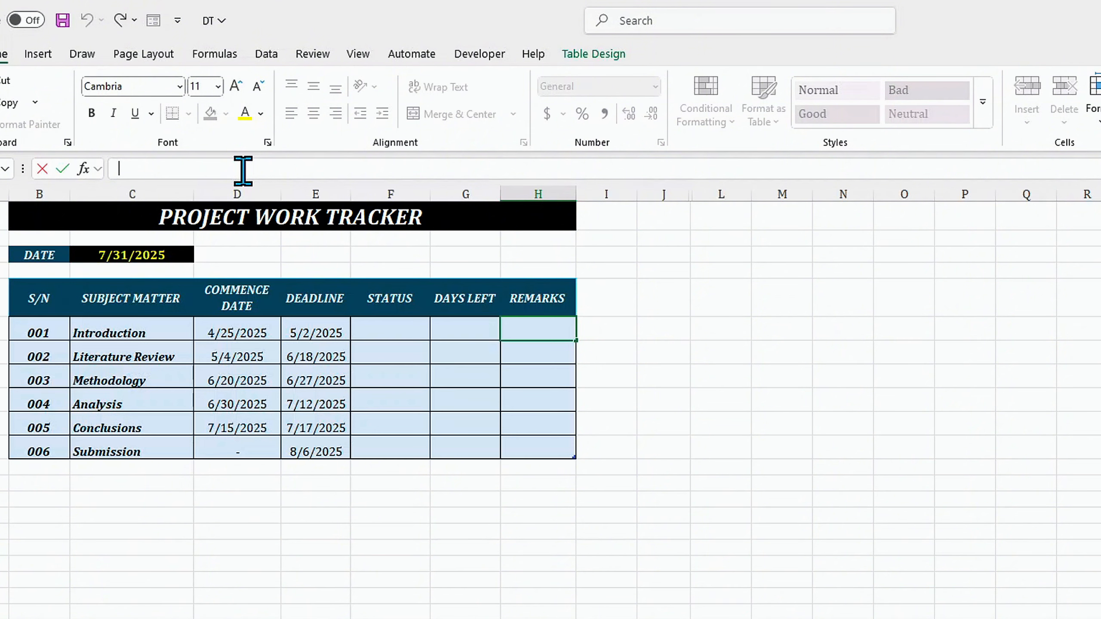
text(=if)
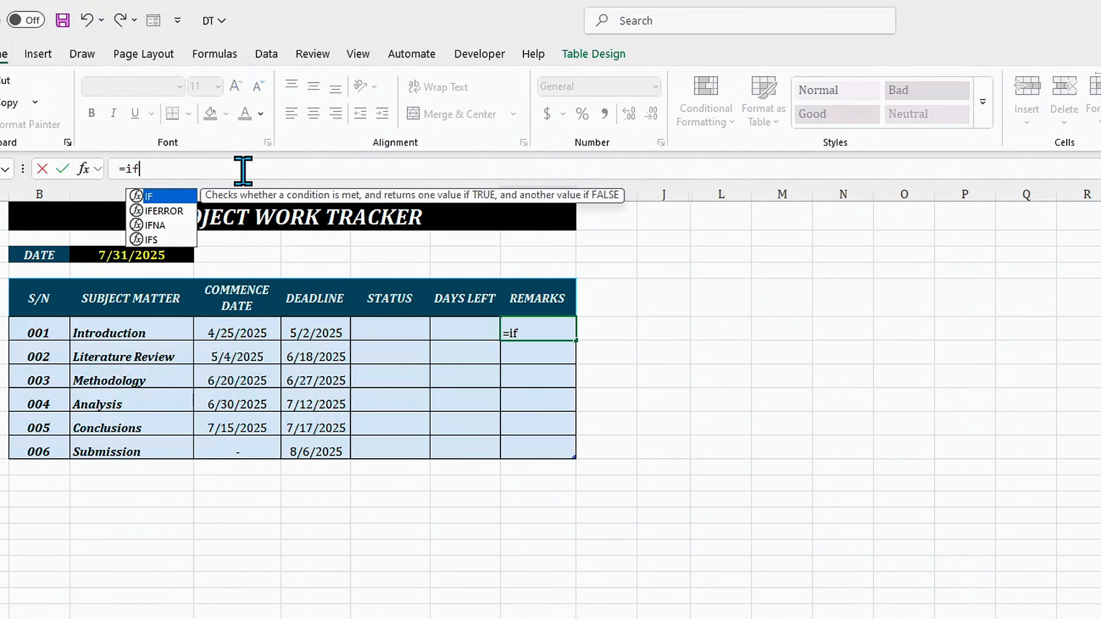
key(Tab)
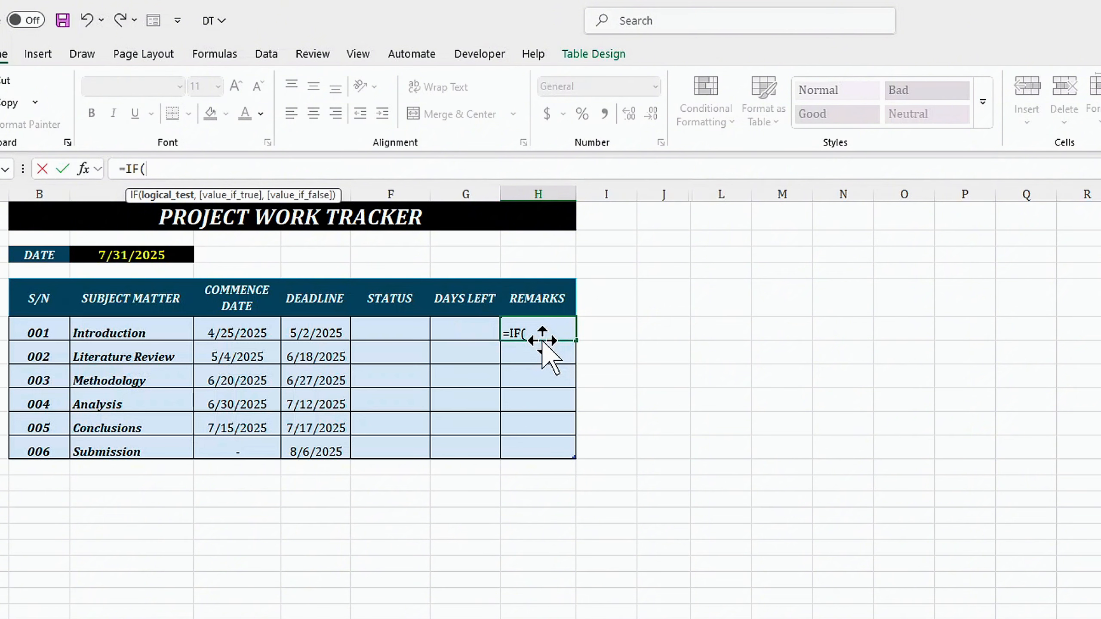
text(an)
key(Tab)
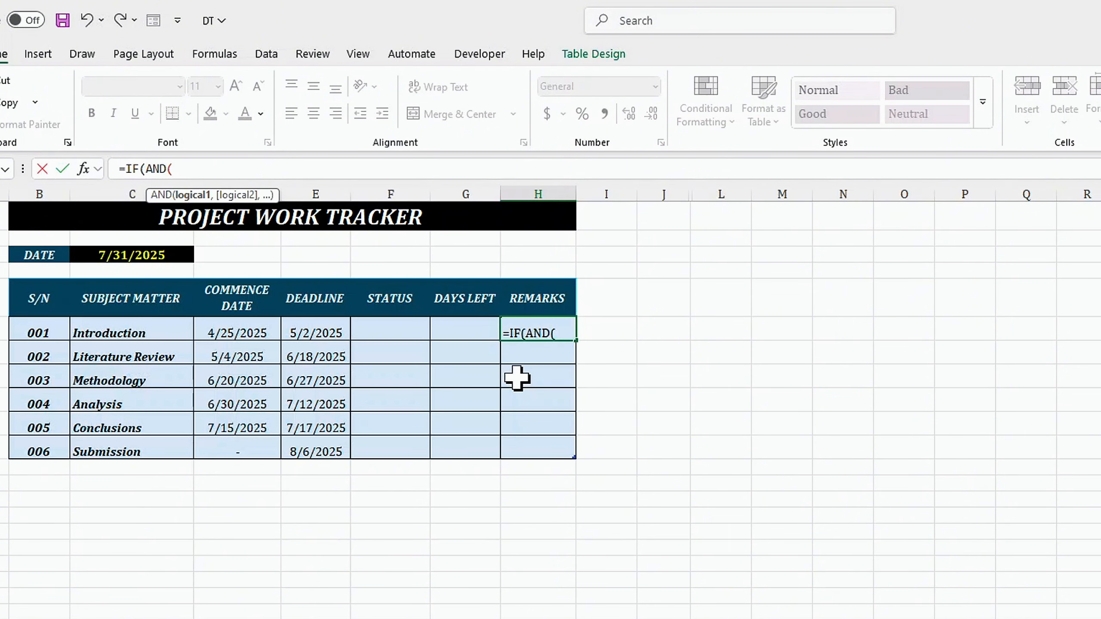
click(393, 327)
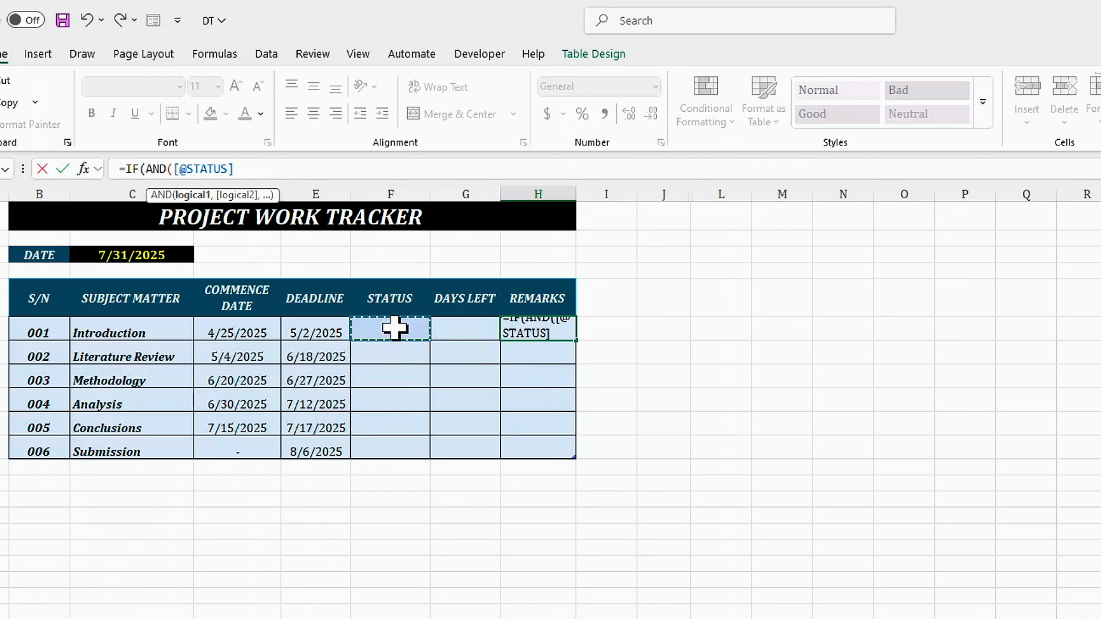
text(=)
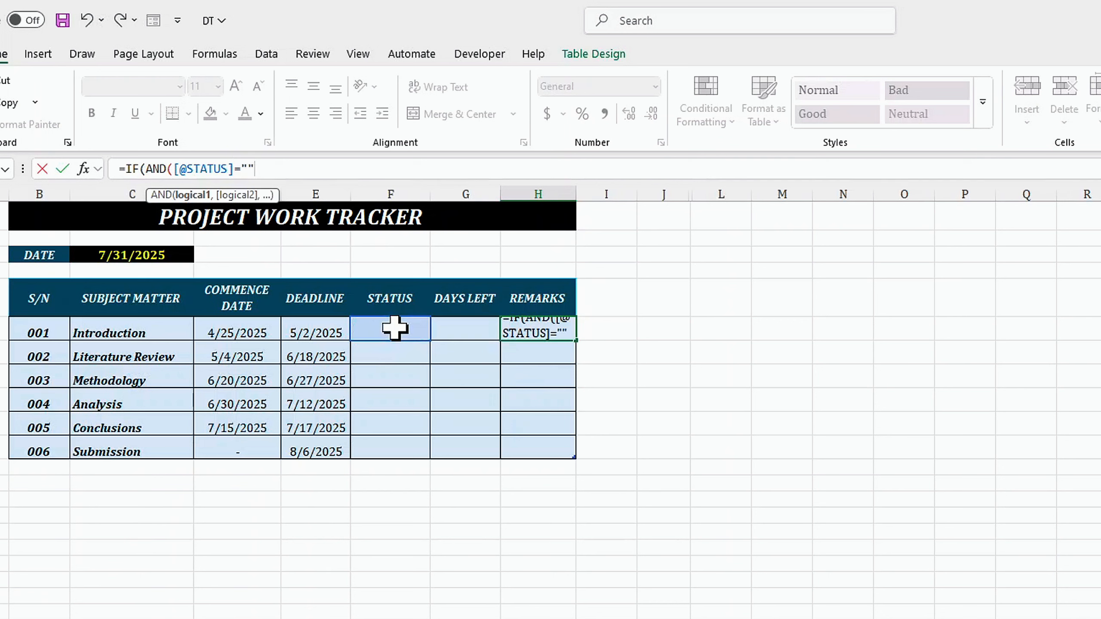
text("",)
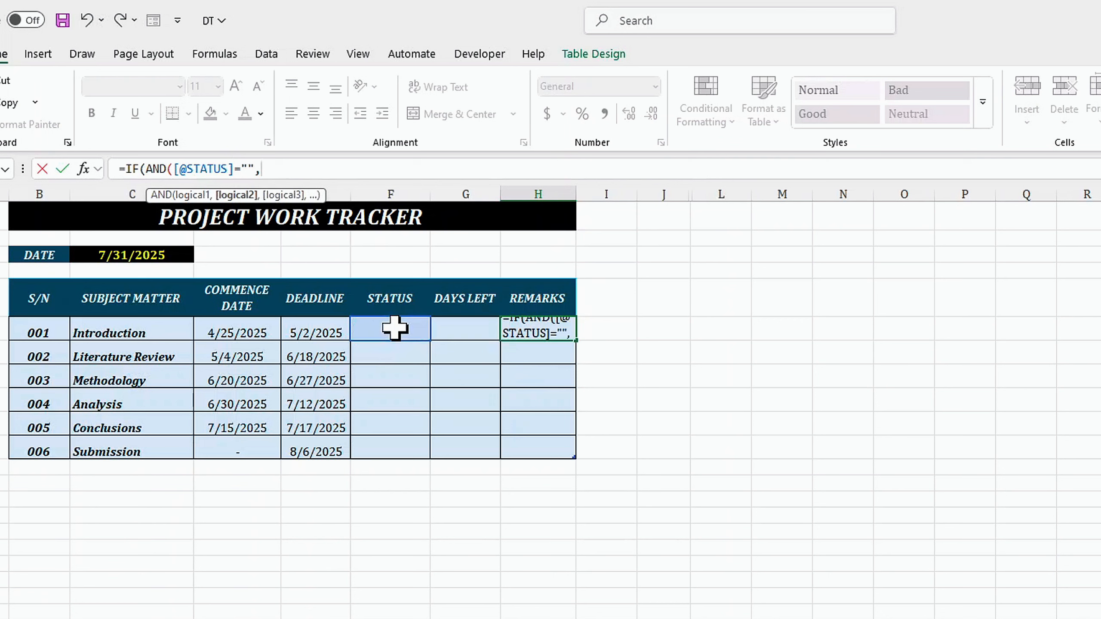
click(447, 328)
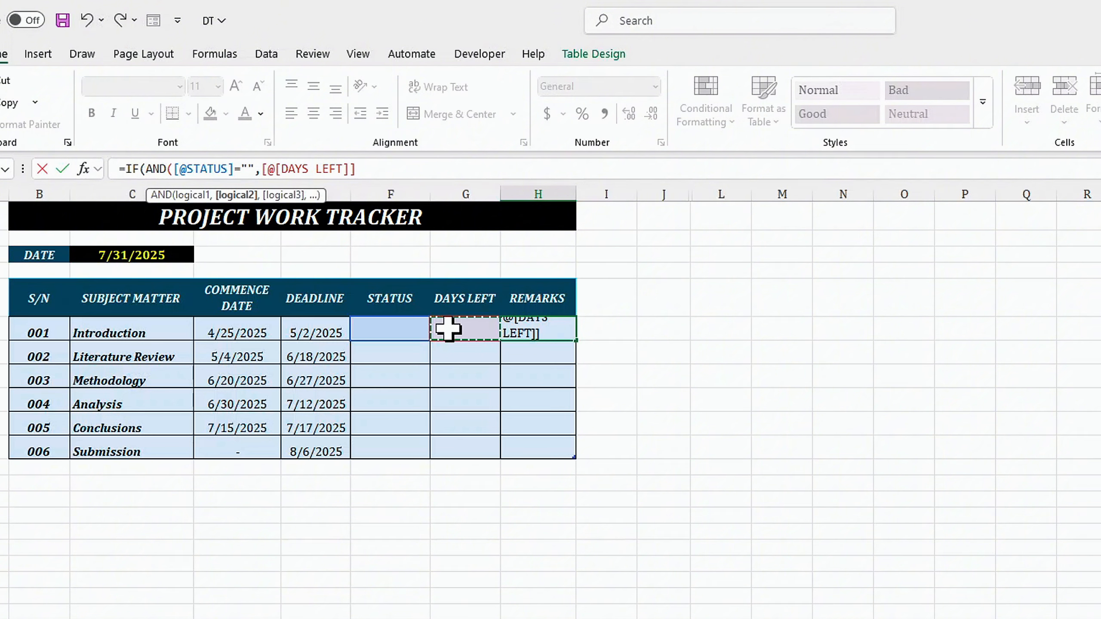
text(=""),)
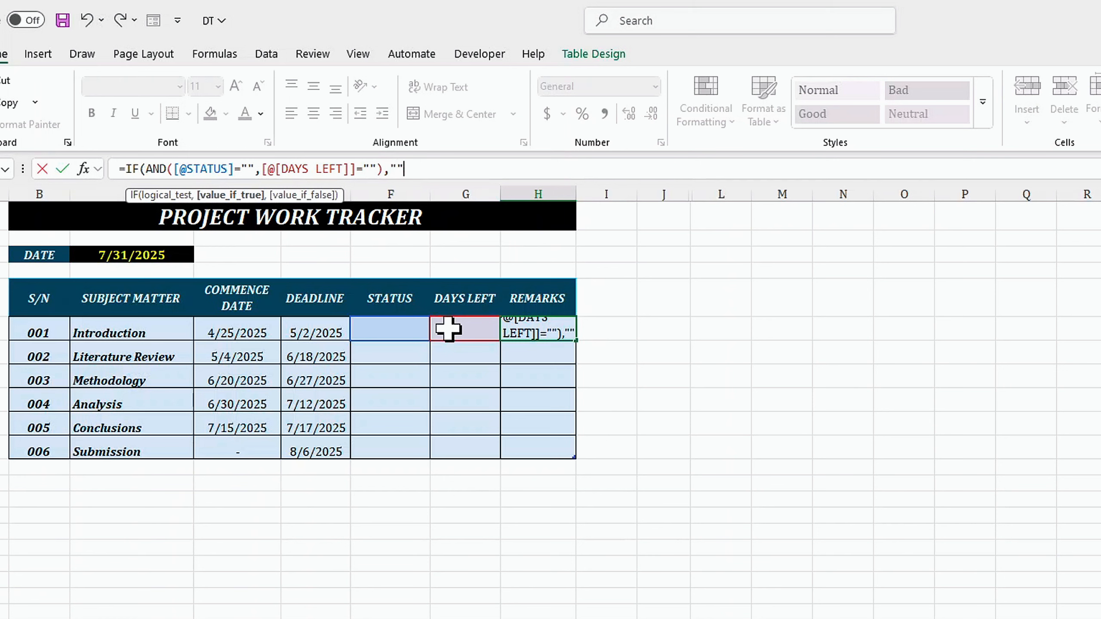
text("",ifs)
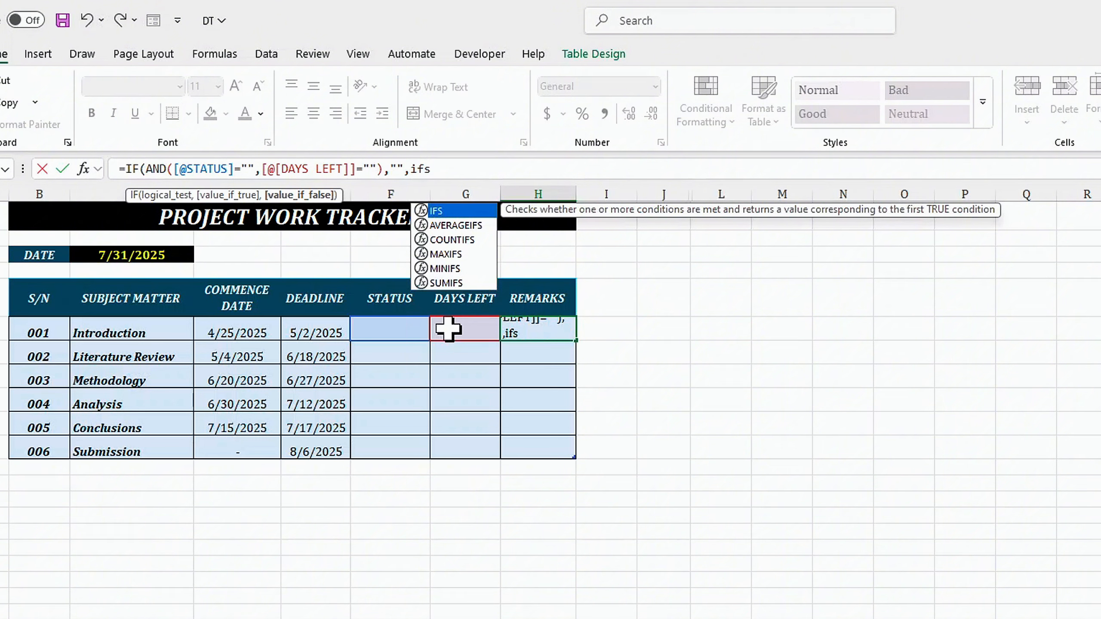
key(Tab)
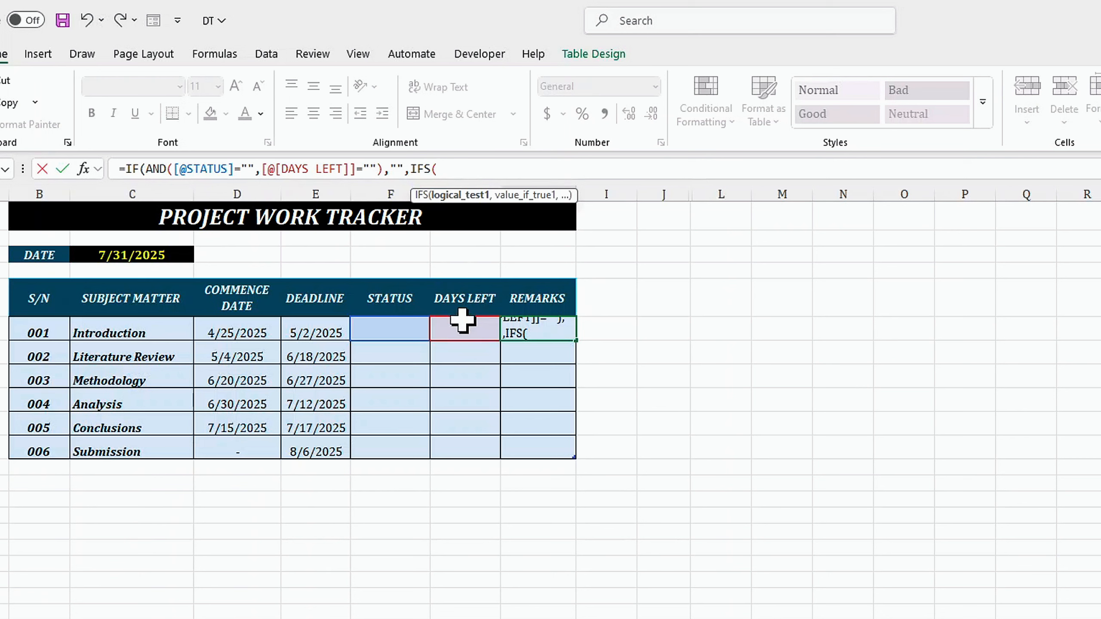
Add the first IFS condition [@[DAYS LEFT]]="Done" with the result "Good job".
click(470, 330)
text(=)
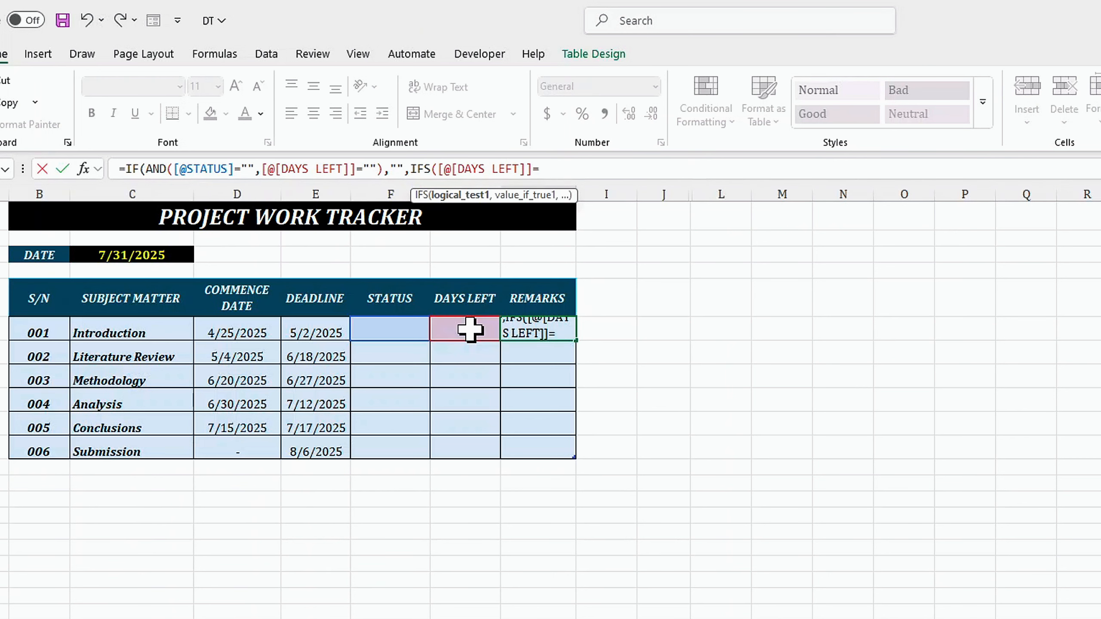
text("Done",)
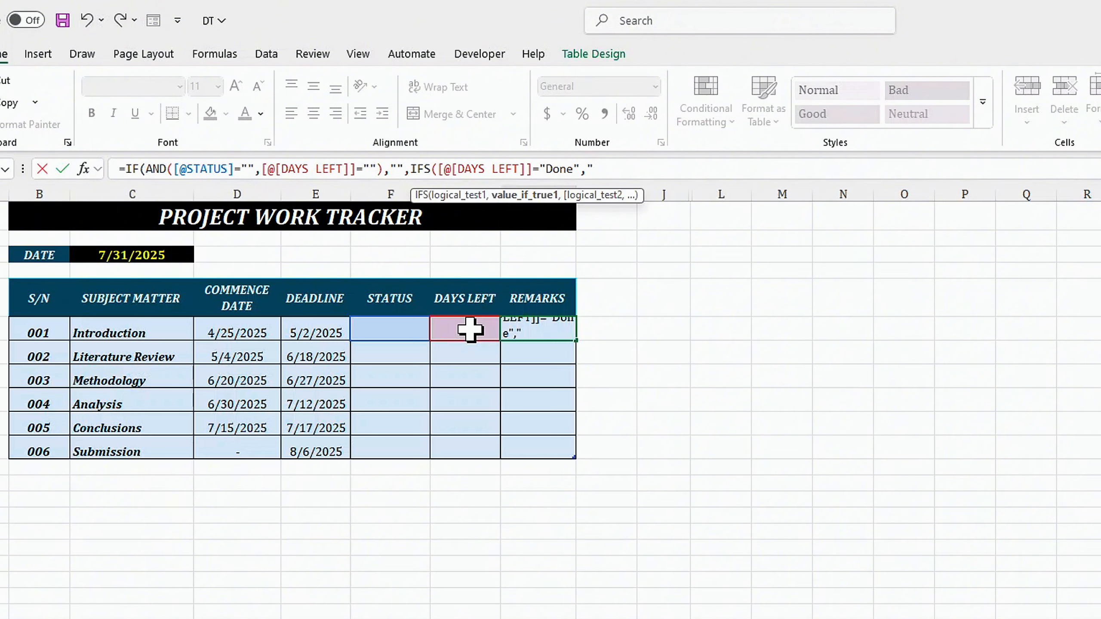
text("Good job",)
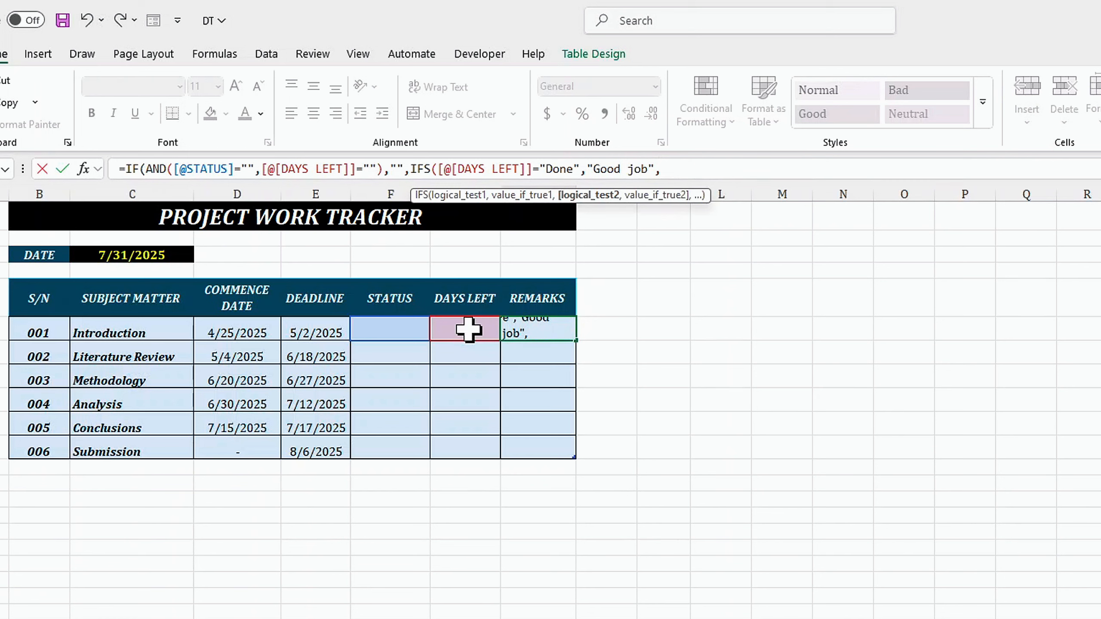
Add the second IFS condition [@[DAYS LEFT]]<=0 with the result "Overdue".
click(468, 329)
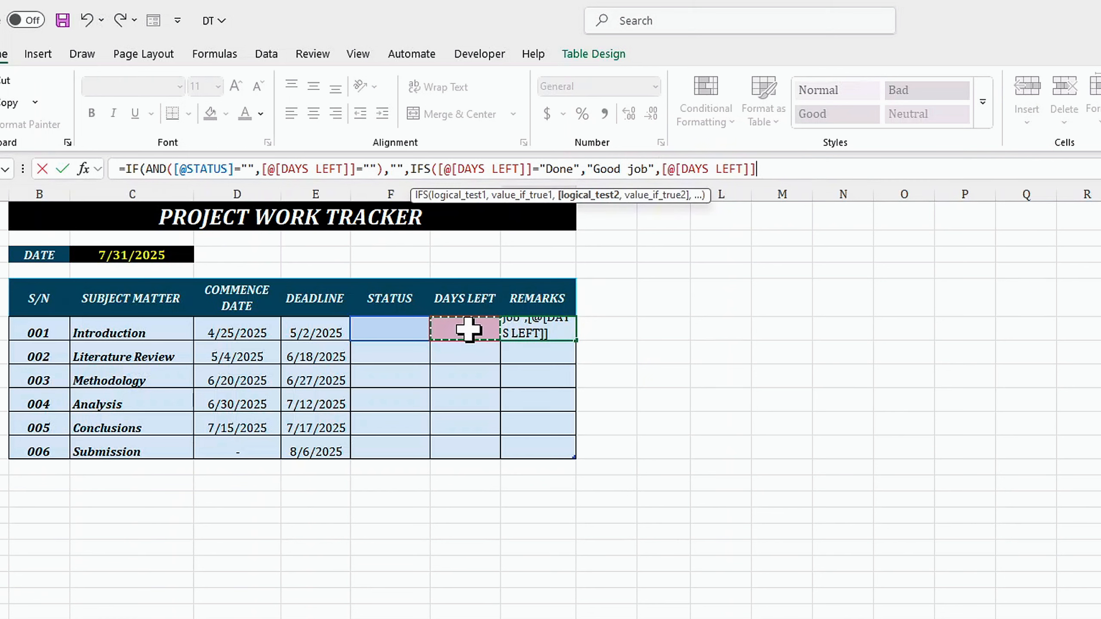
text(<=0,)
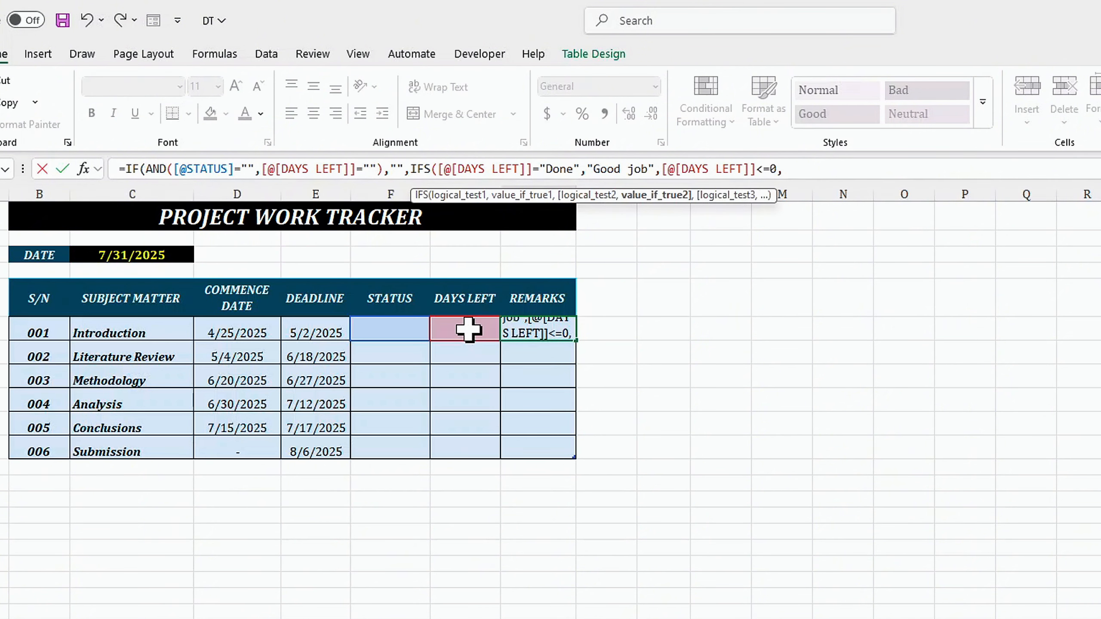
text("O)
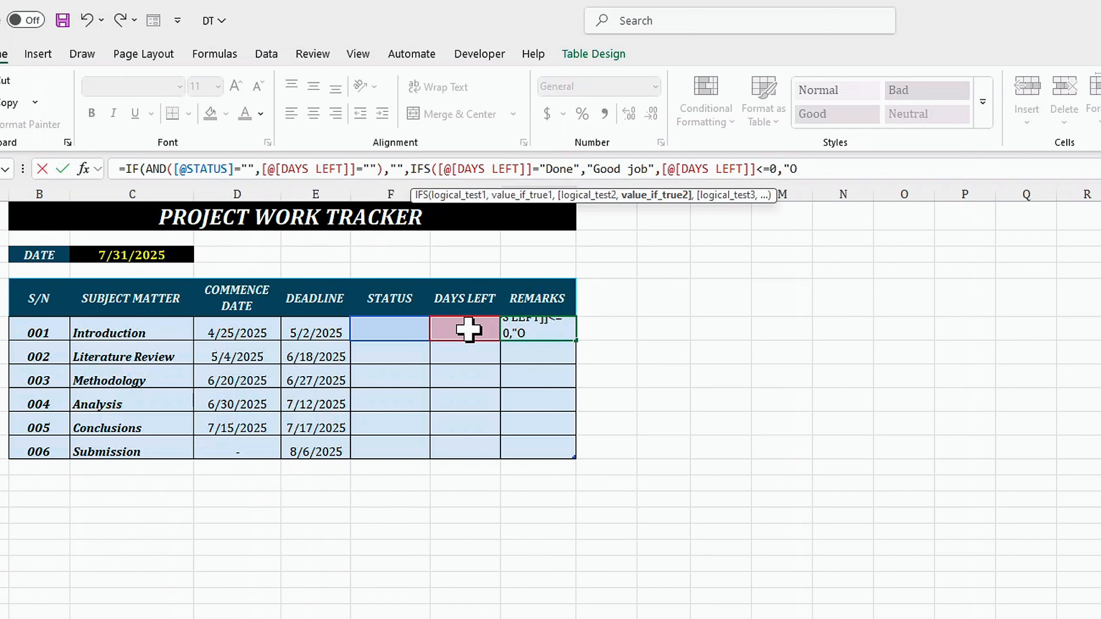
text(verf)
text(,)
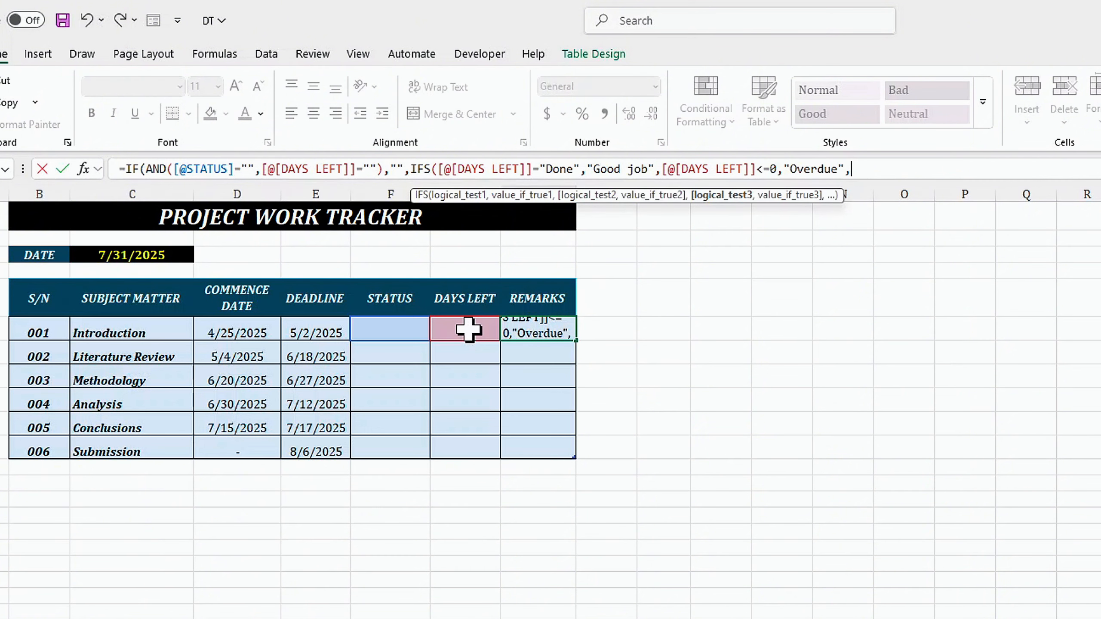
Add the third IFS condition [@[DAYS LEFT]]<10 with the result "Due soon".
click(469, 329)
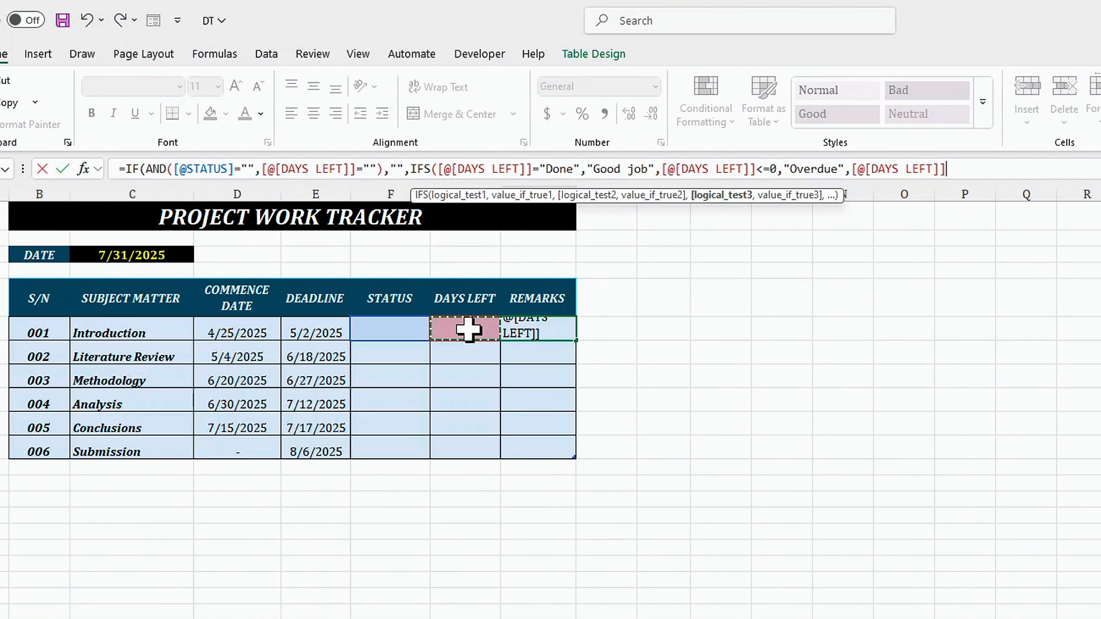
text(<10,)
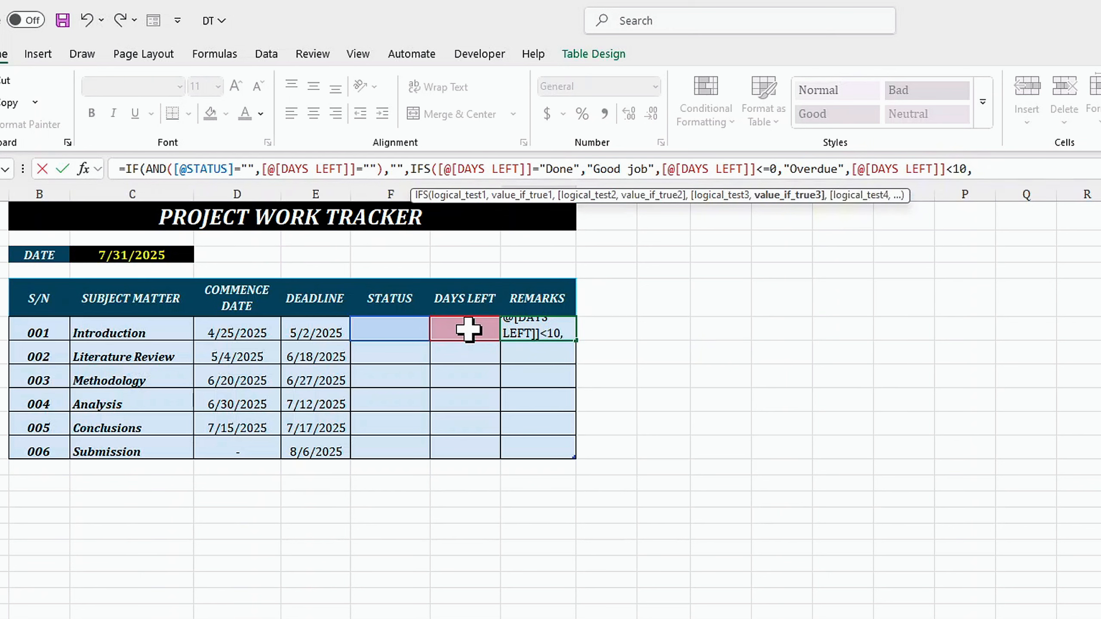
text("Due)
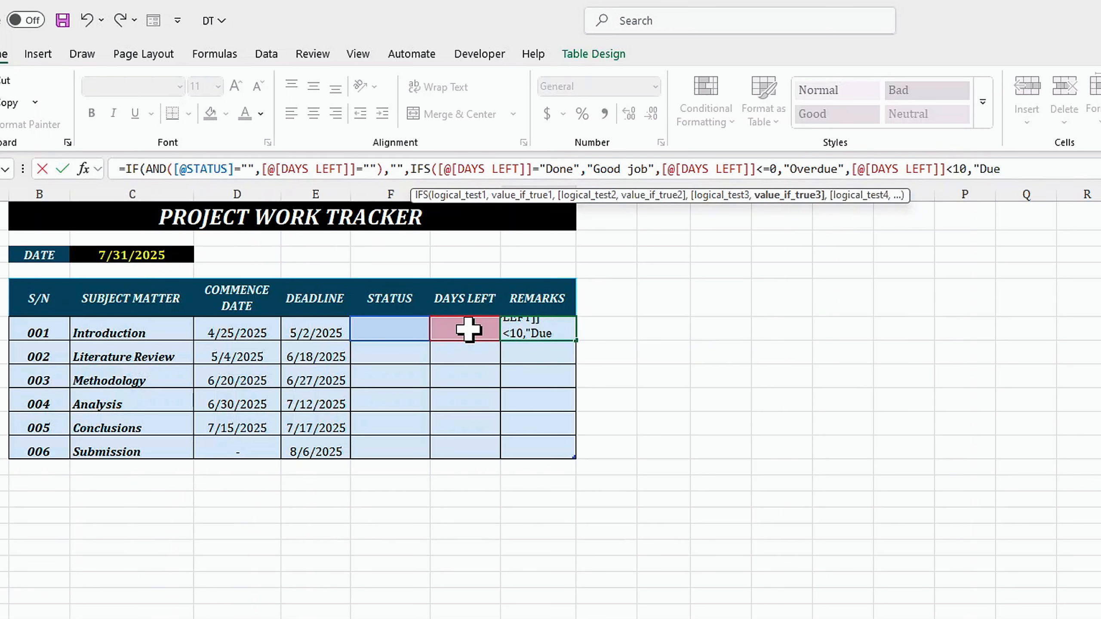
text( soon")
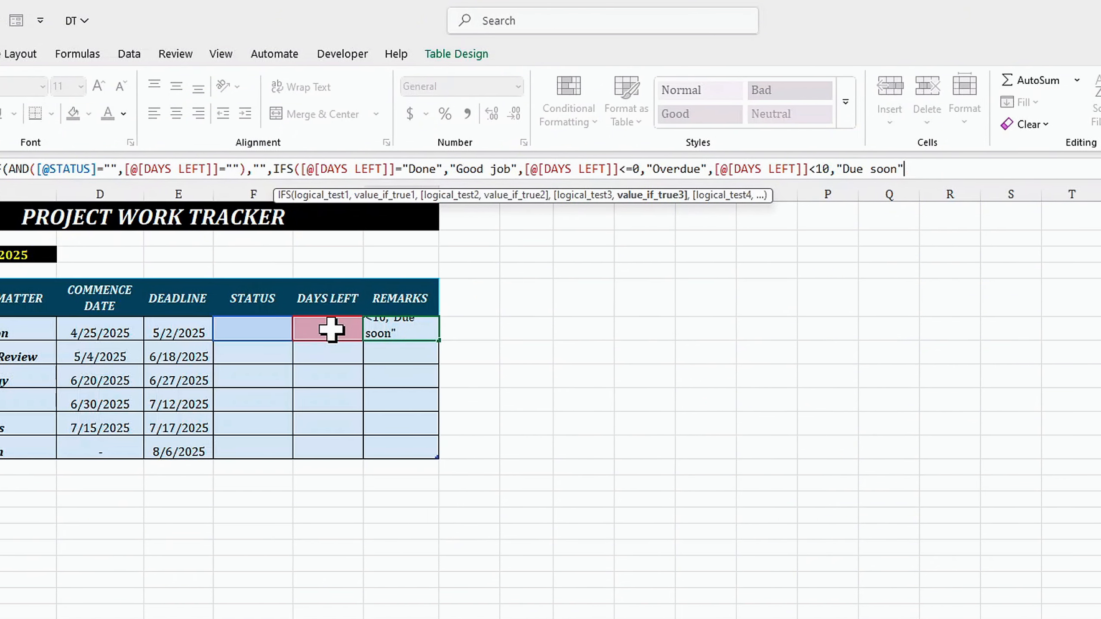
text(,)
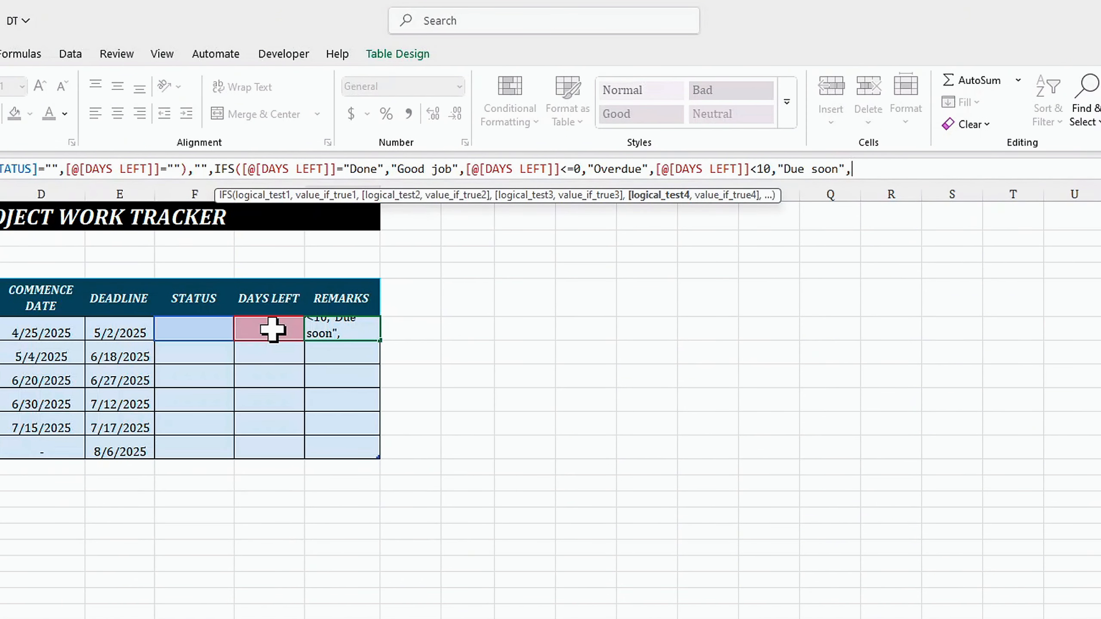
Add the fourth IFS condition [@[DAYS LEFT]]>10 with the result "Workhard", close both functions and enter the REMARKS formula.
click(272, 328)
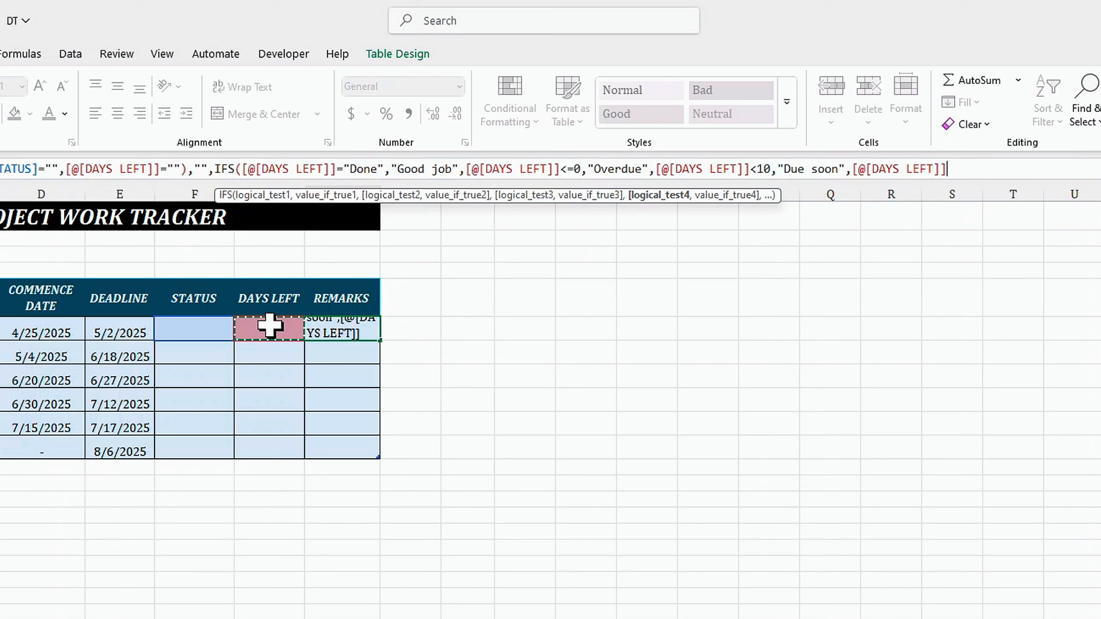
text(>10)
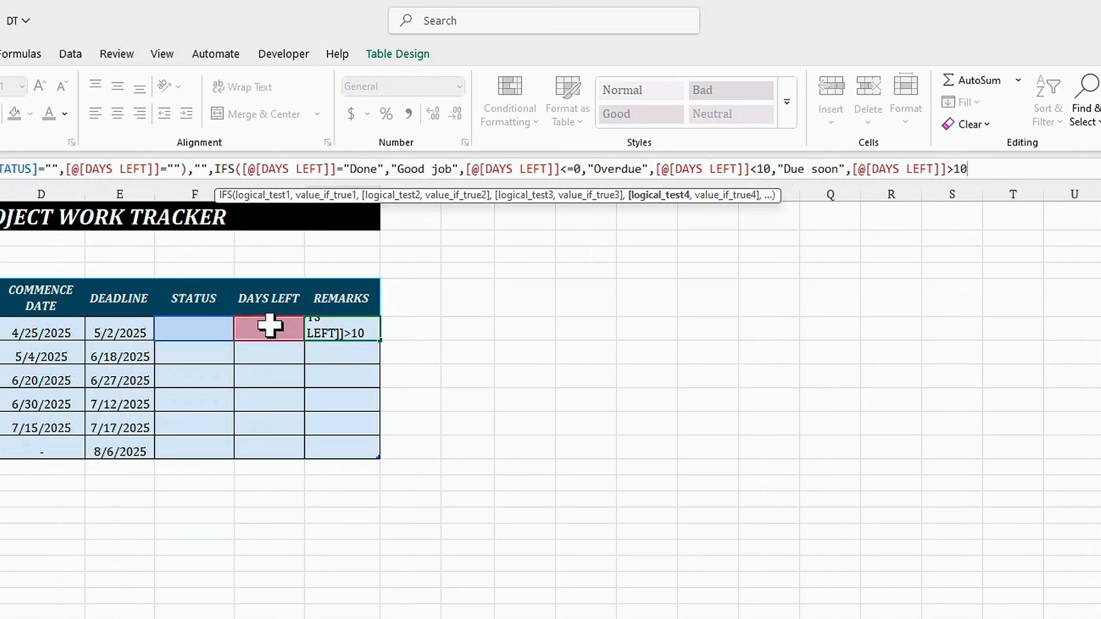
text(,)
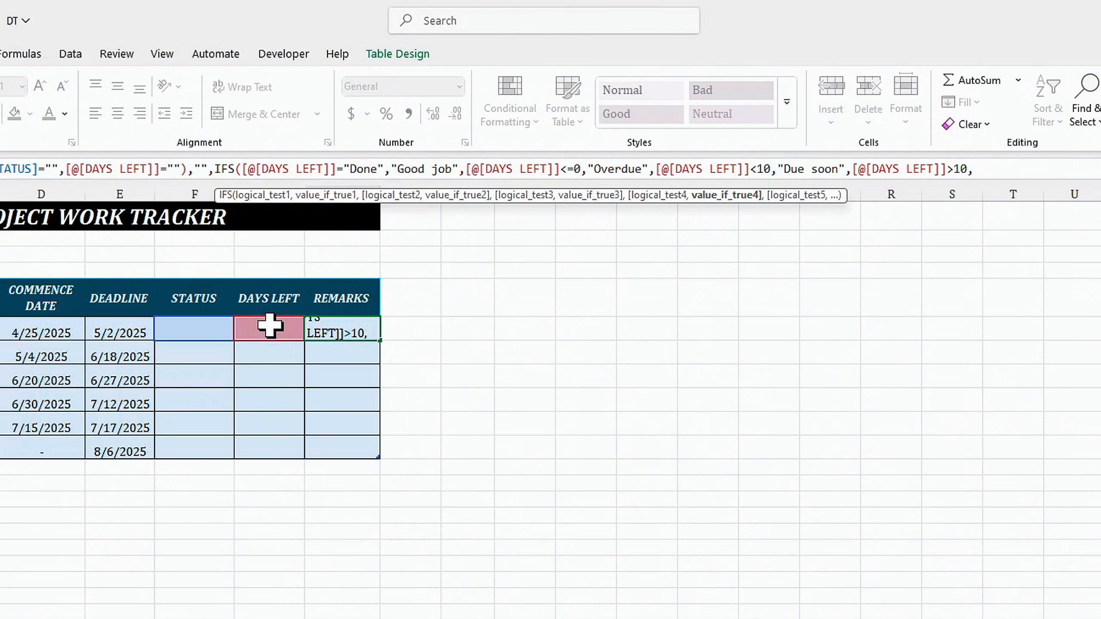
text("Work)
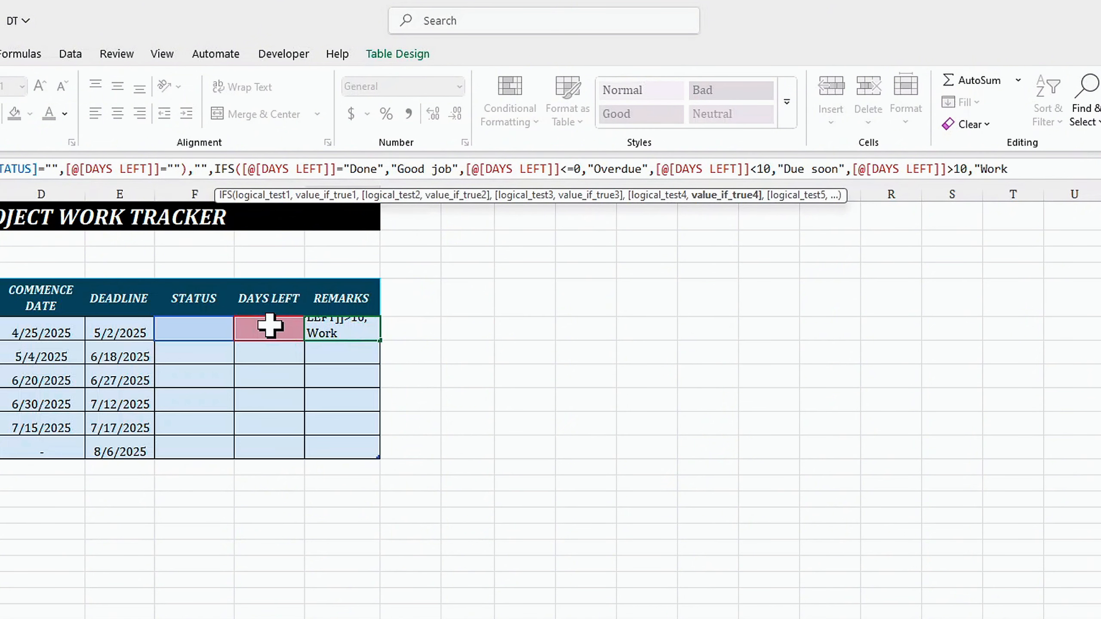
text(hard"))
key(BackSpace)
text()))
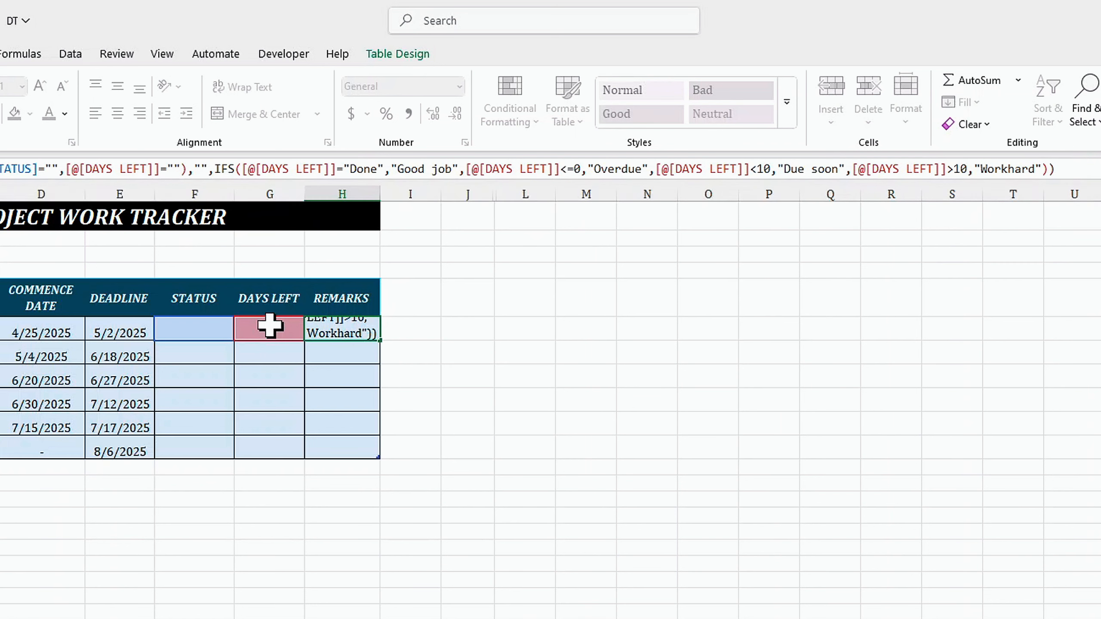
key(Return)
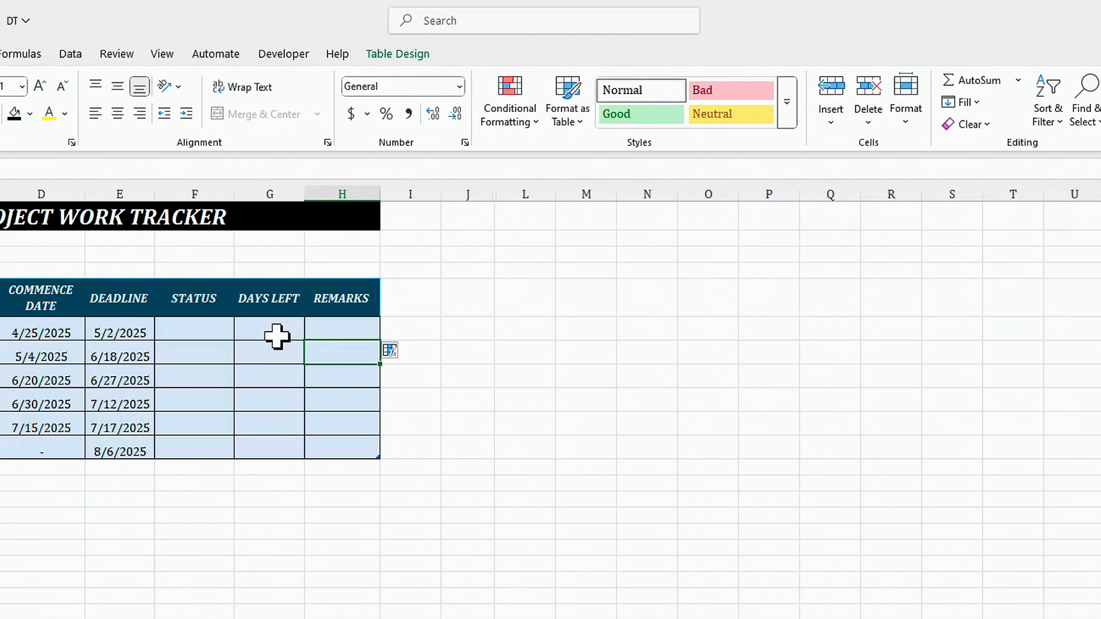
Test the REMARKS formula by setting Introduction's status to Completed.
click(336, 332)
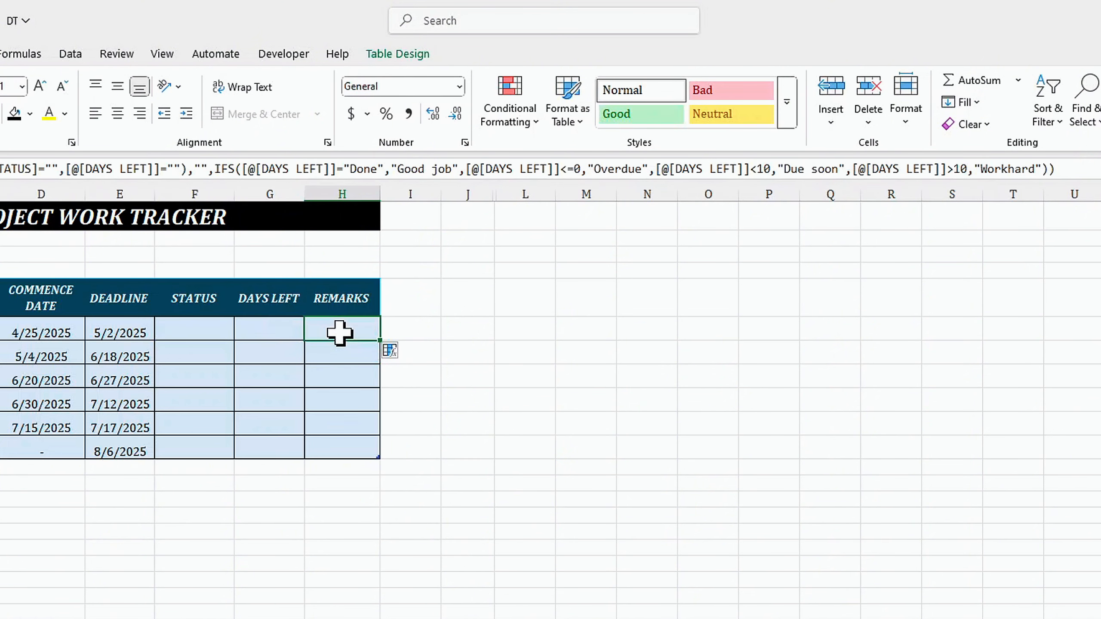
click(344, 355)
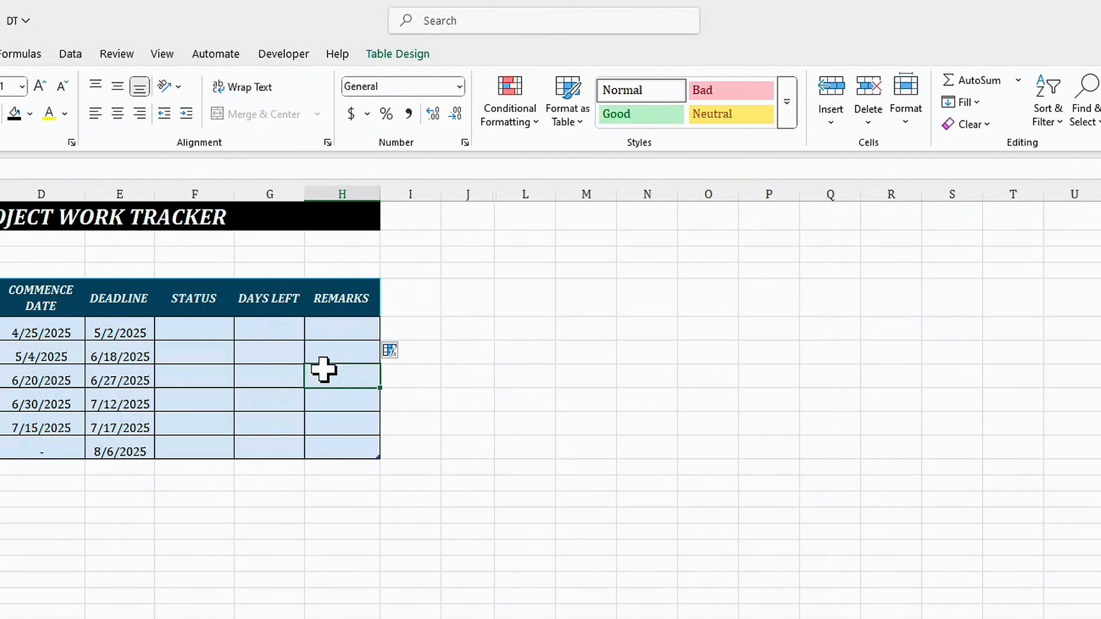
click(227, 333)
click(241, 333)
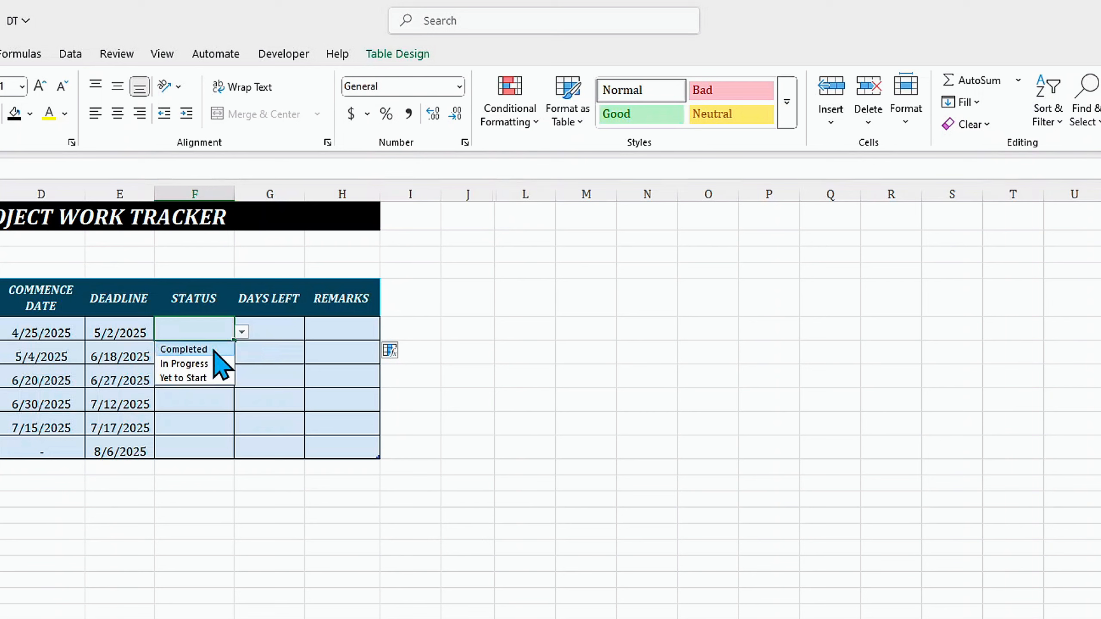
click(213, 350)
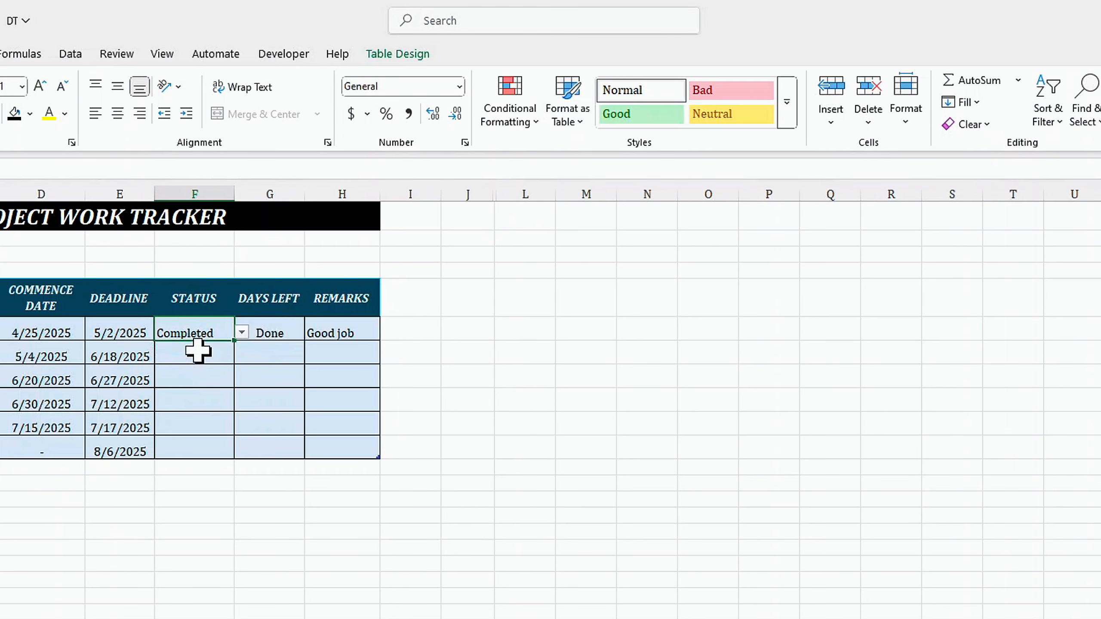
Set the status of the task with the 6/18/2025 deadline to In Progress.
click(200, 358)
click(242, 356)
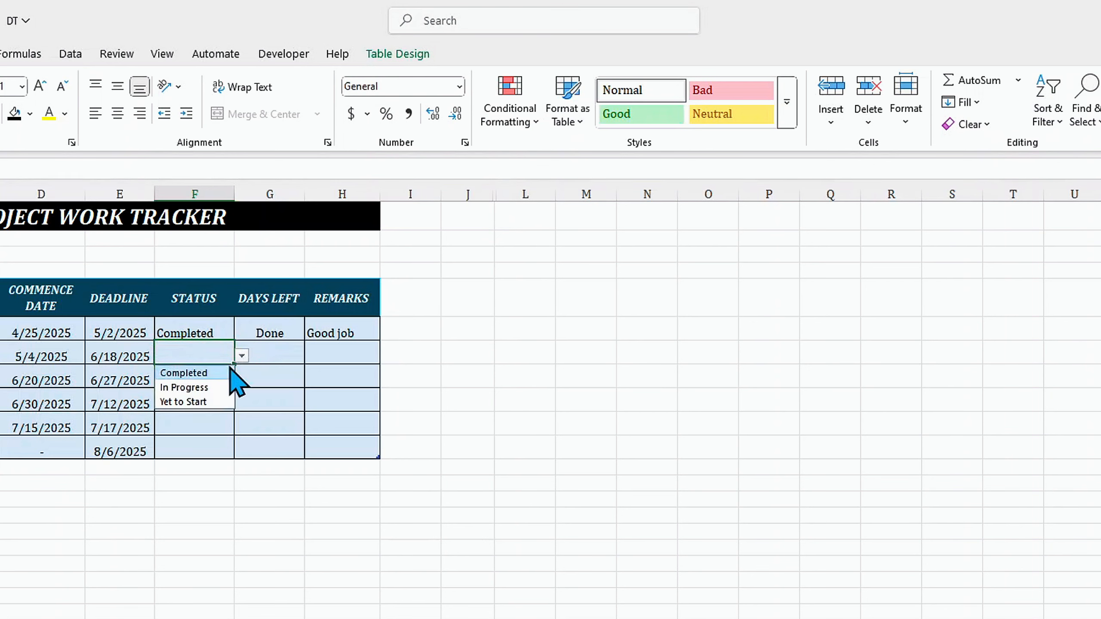
click(215, 387)
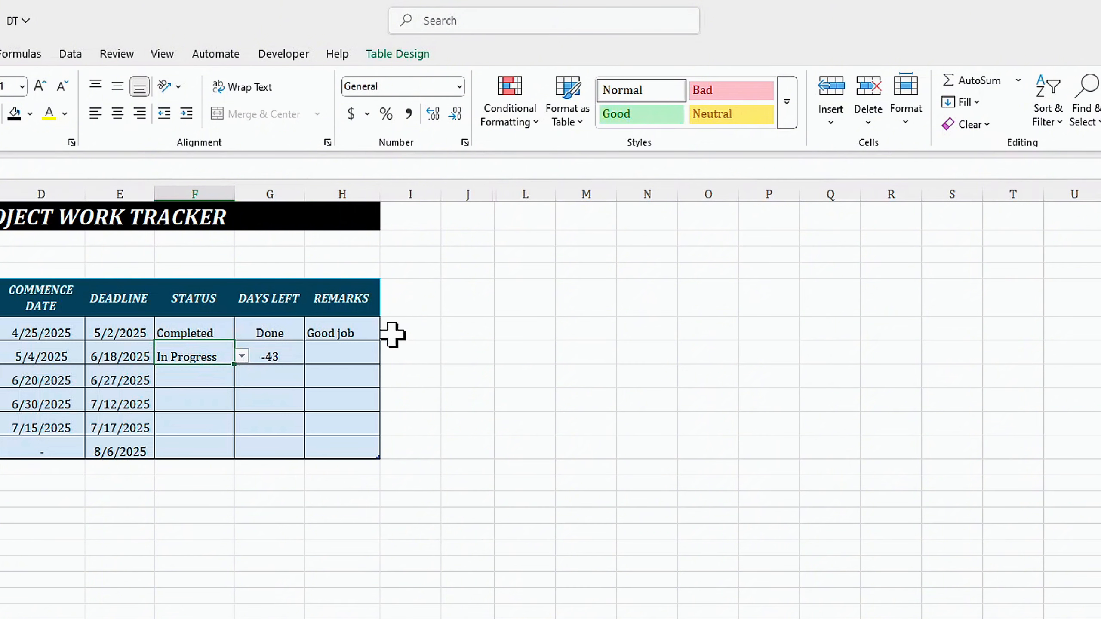
Fill the REMARKS formula down from the first task to the last row of the table.
click(350, 336)
drag(384, 342, 378, 451)
click(326, 418)
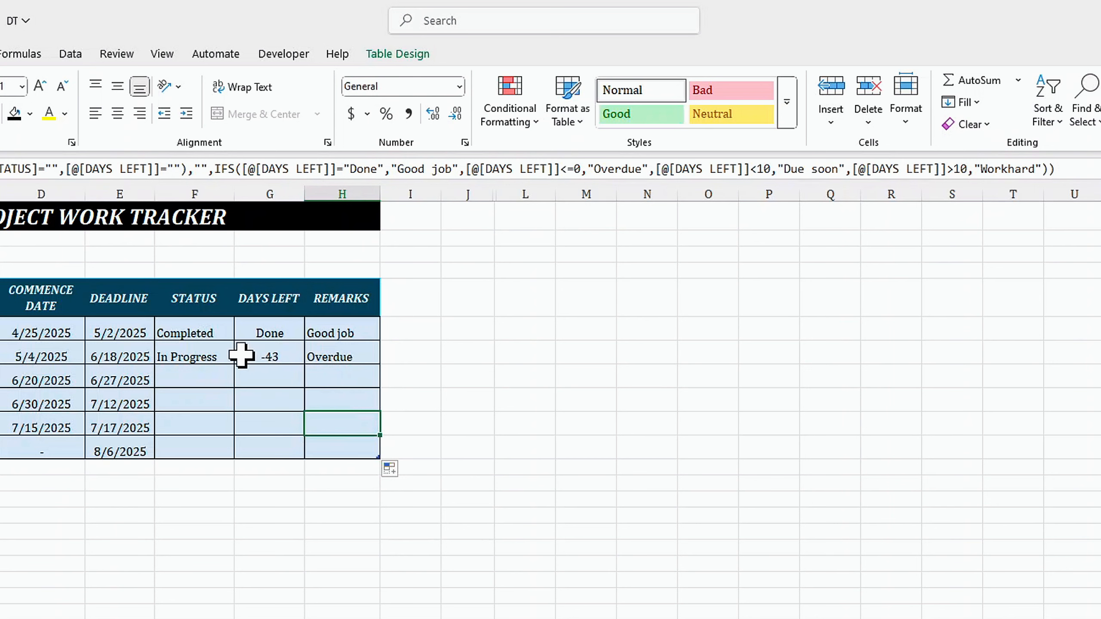
Set the status of the tasks with the 6/27/2025 and 8/6/2025 deadlines to Yet to Start and check their remarks.
click(204, 377)
click(242, 379)
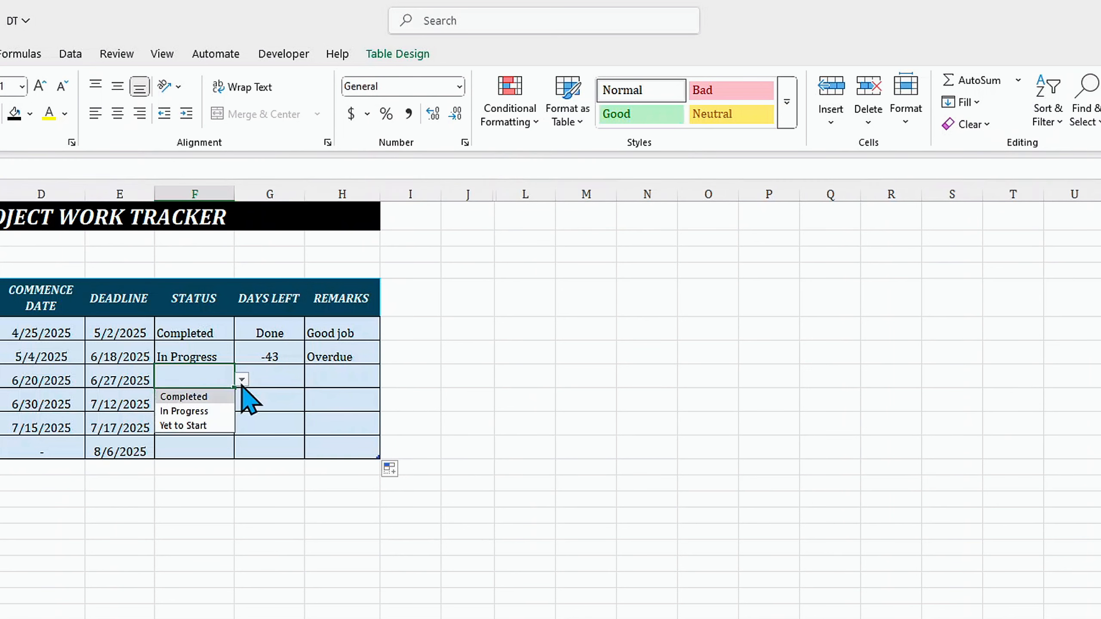
click(210, 423)
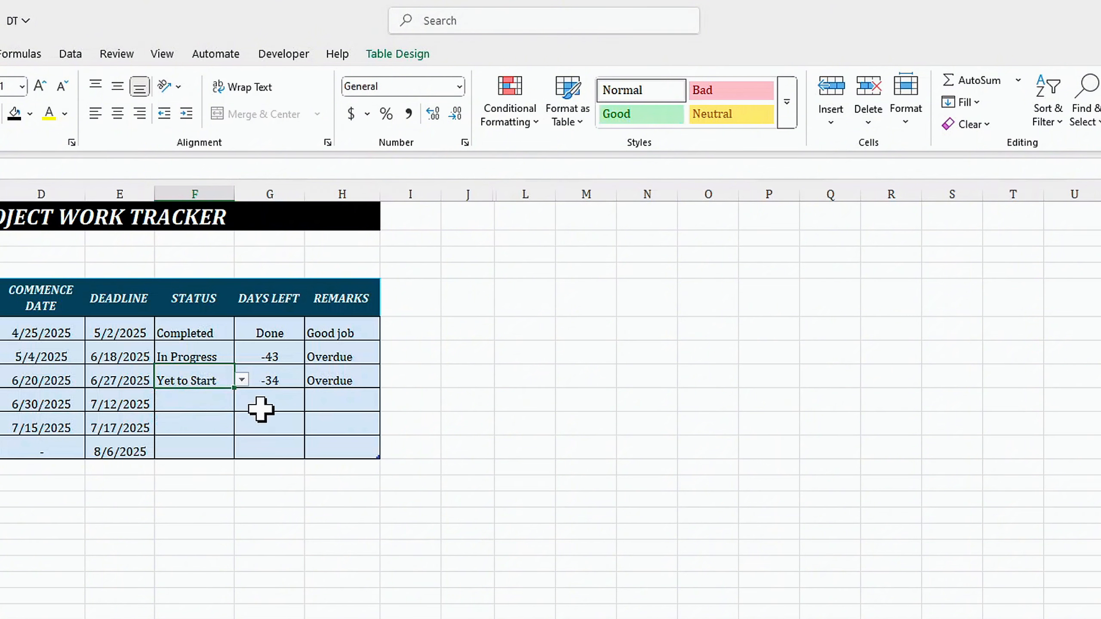
click(188, 452)
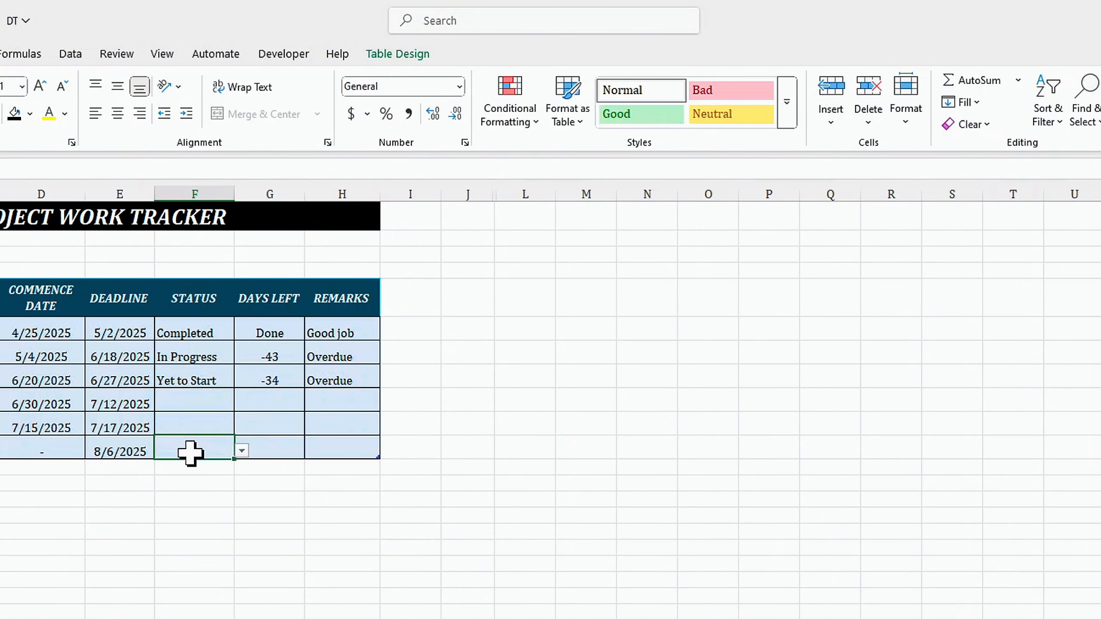
click(242, 451)
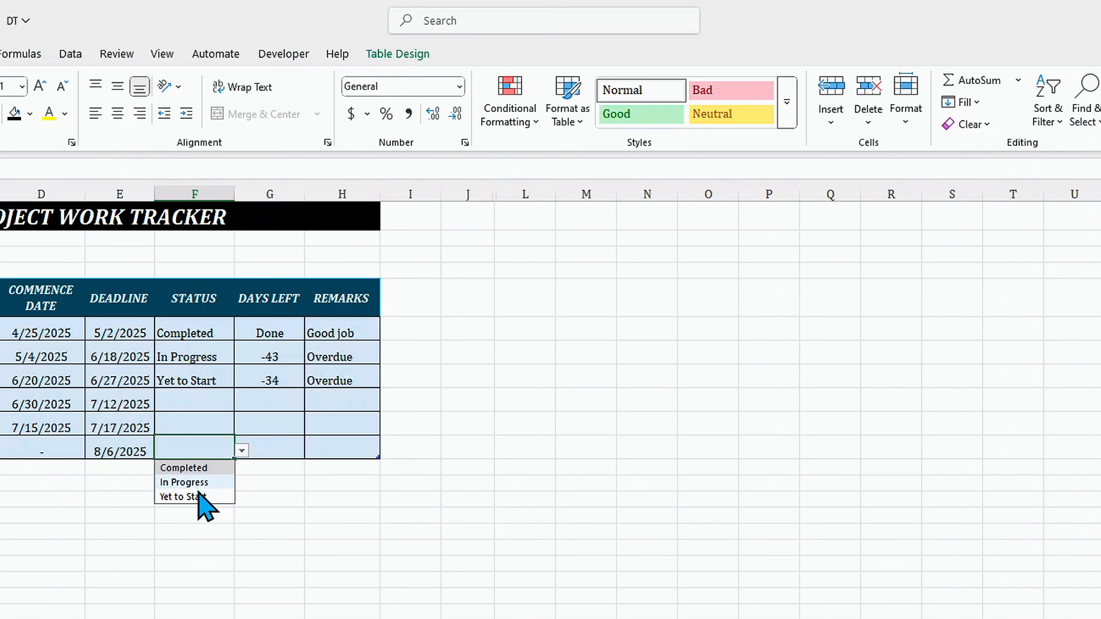
click(197, 496)
click(332, 450)
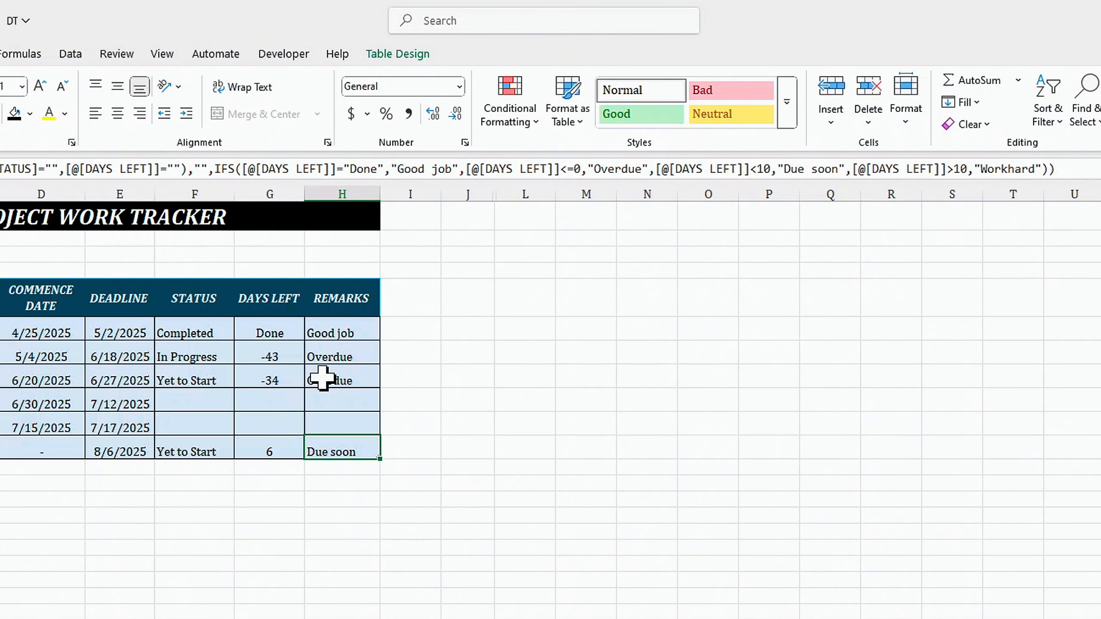
click(281, 430)
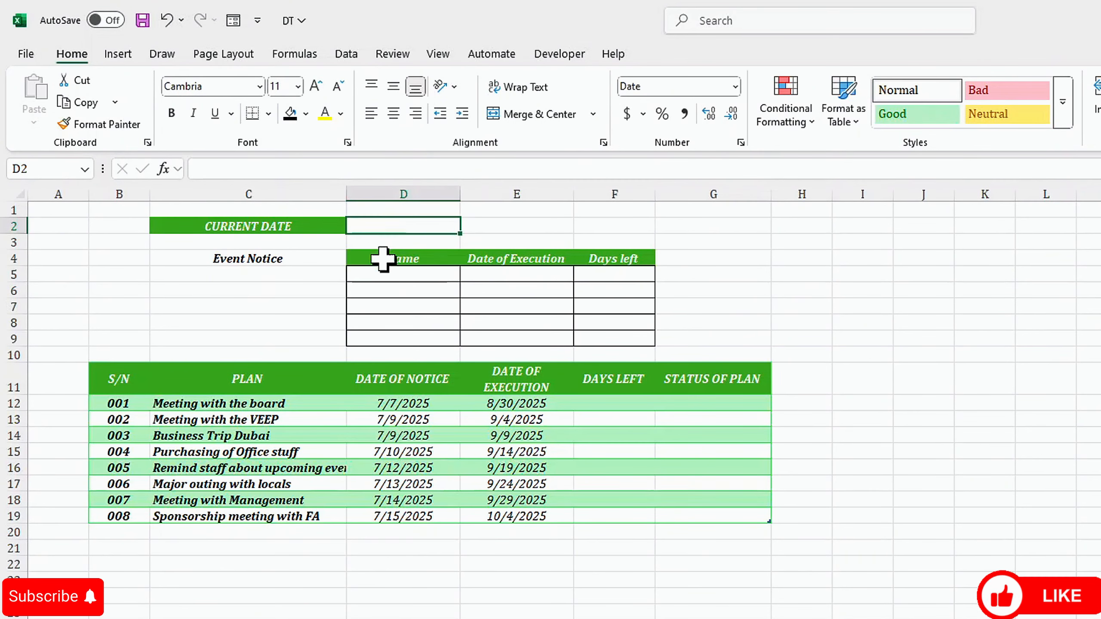
click(384, 274)
click(383, 319)
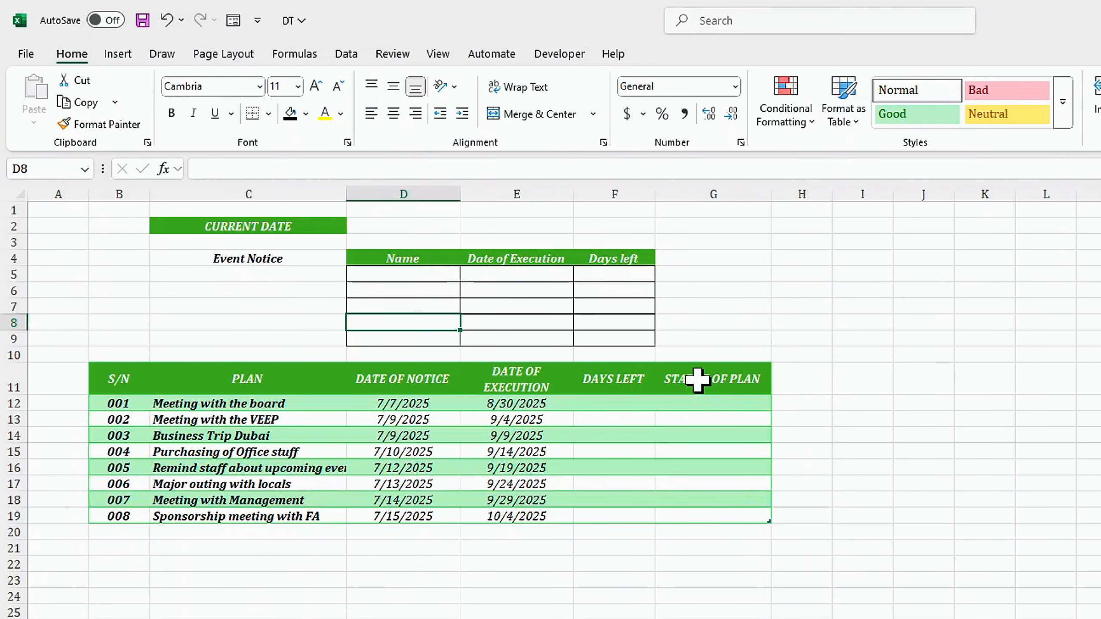
click(596, 403)
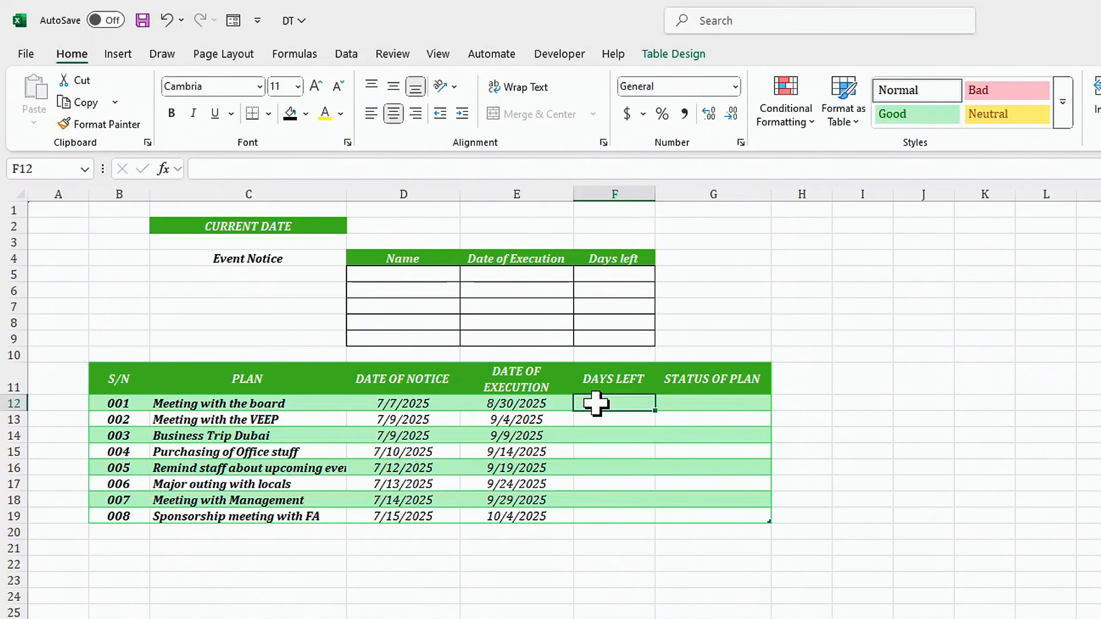
text(=)
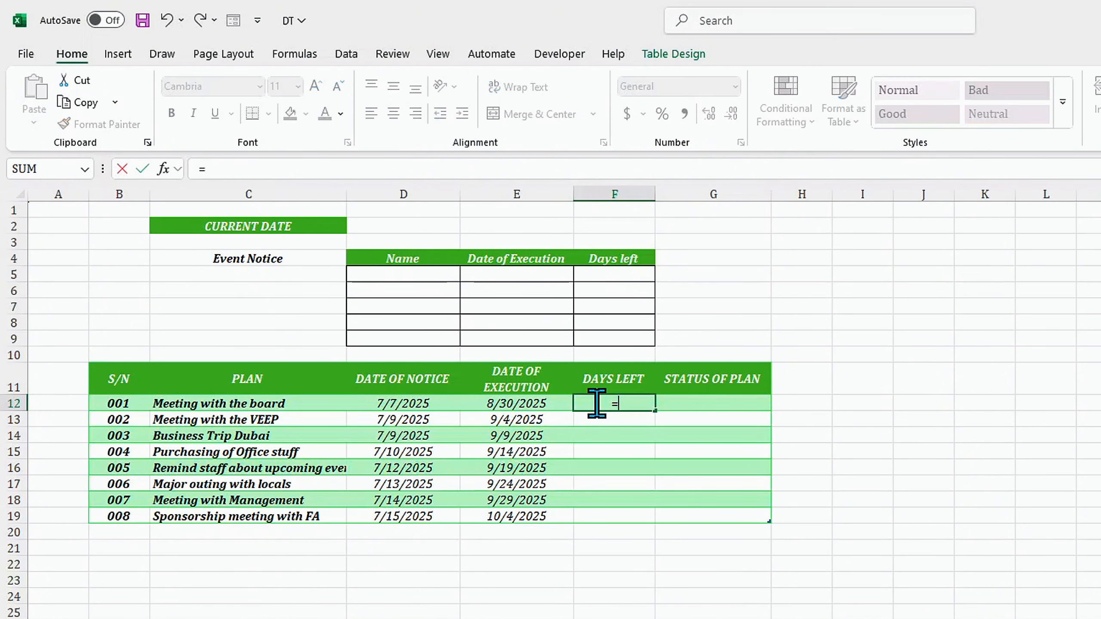
click(530, 404)
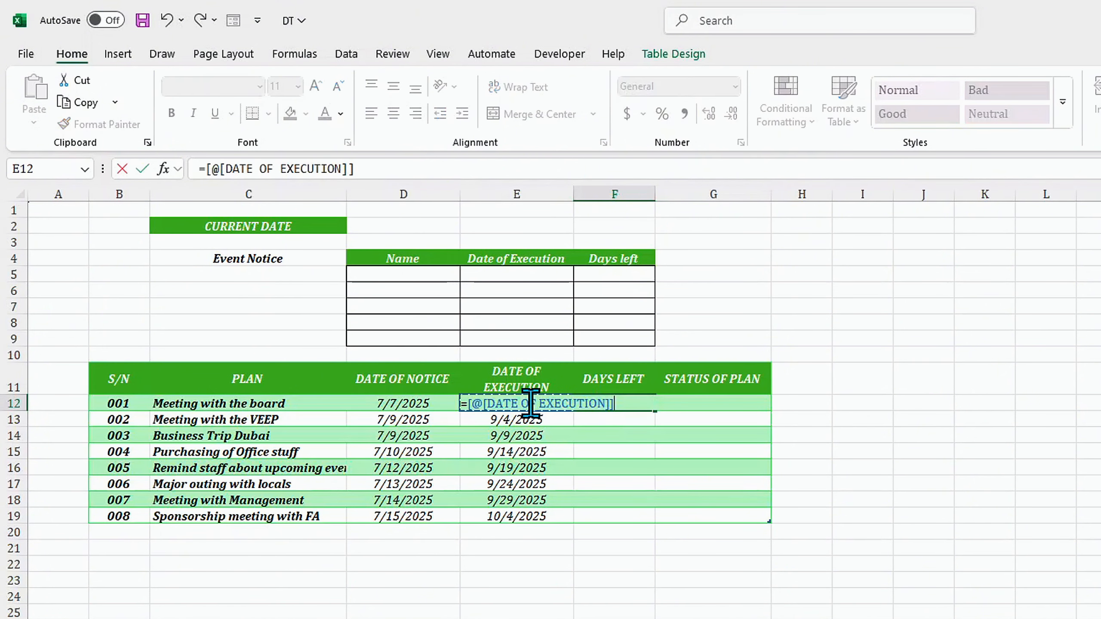
text(-)
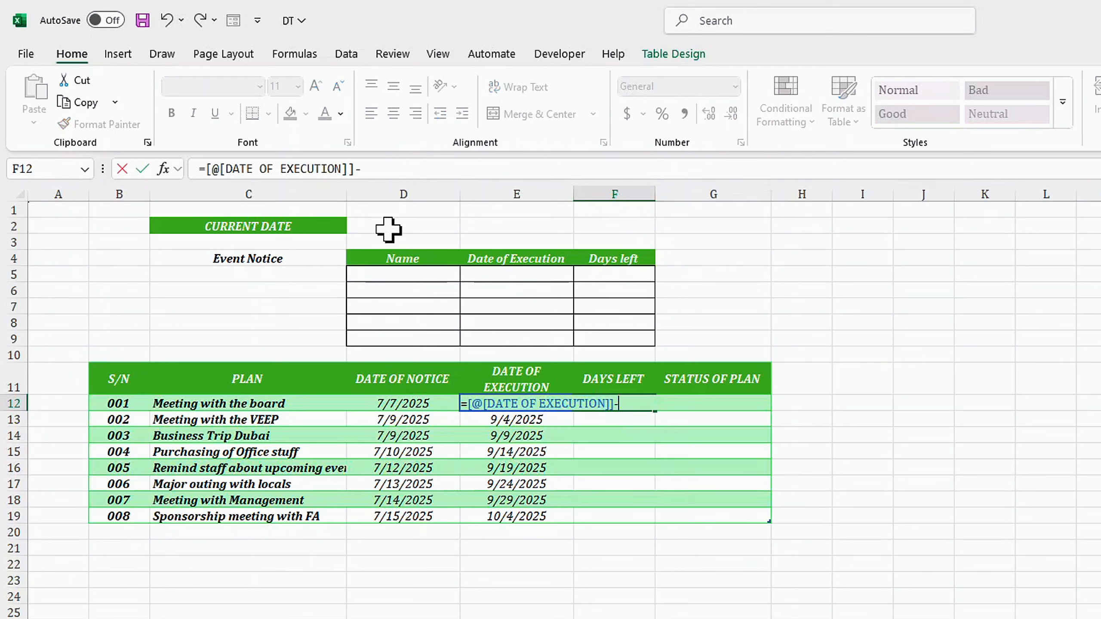
key(BackSpace)
key(BackSpace)
key(BackSpace)
key(BackSpace)
key(BackSpace)
key(BackSpace)
key(BackSpace)
key(BackSpace)
key(BackSpace)
key(BackSpace)
key(BackSpace)
key(BackSpace)
key(BackSpace)
key(BackSpace)
key(BackSpace)
key(BackSpace)
key(BackSpace)
key(BackSpace)
key(BackSpace)
key(BackSpace)
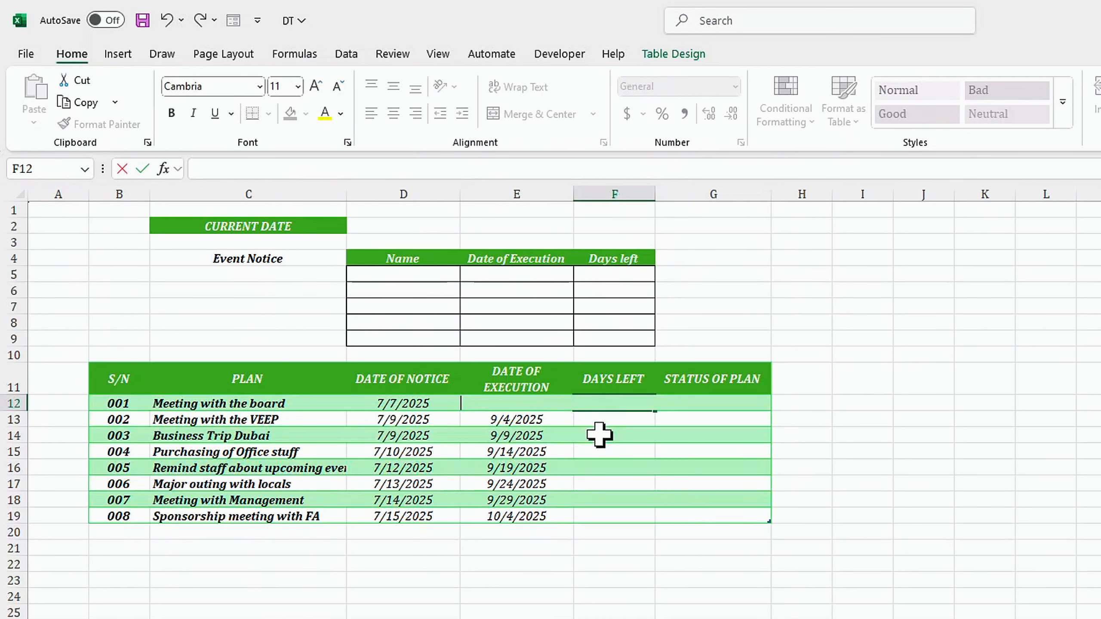
key(Return)
Enter the TODAY function in cell D2 as the current date.
click(392, 224)
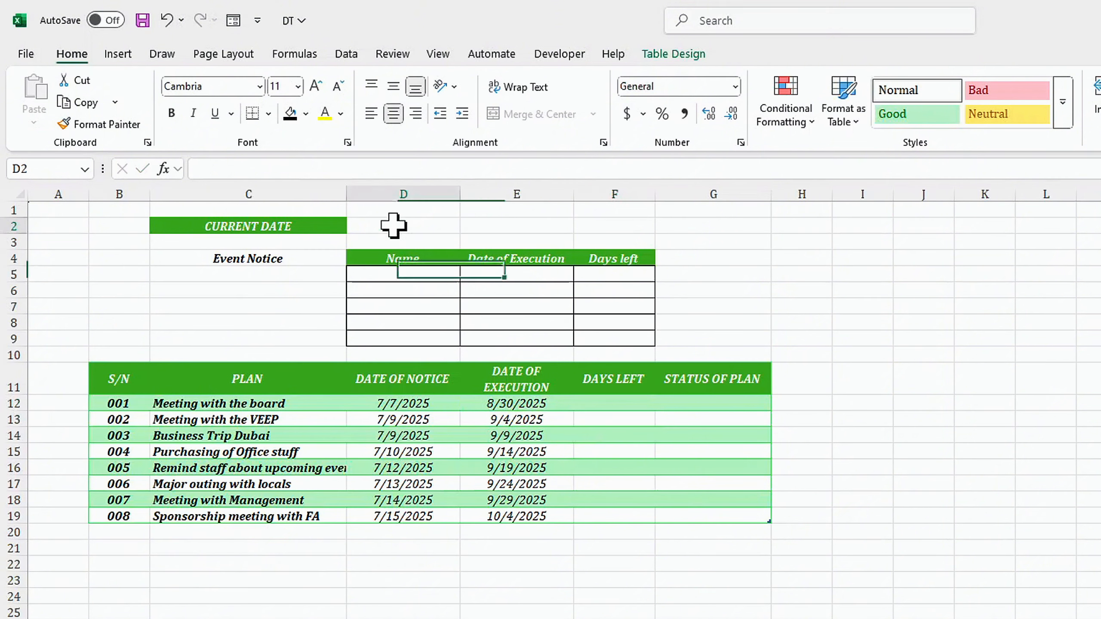
text(=)
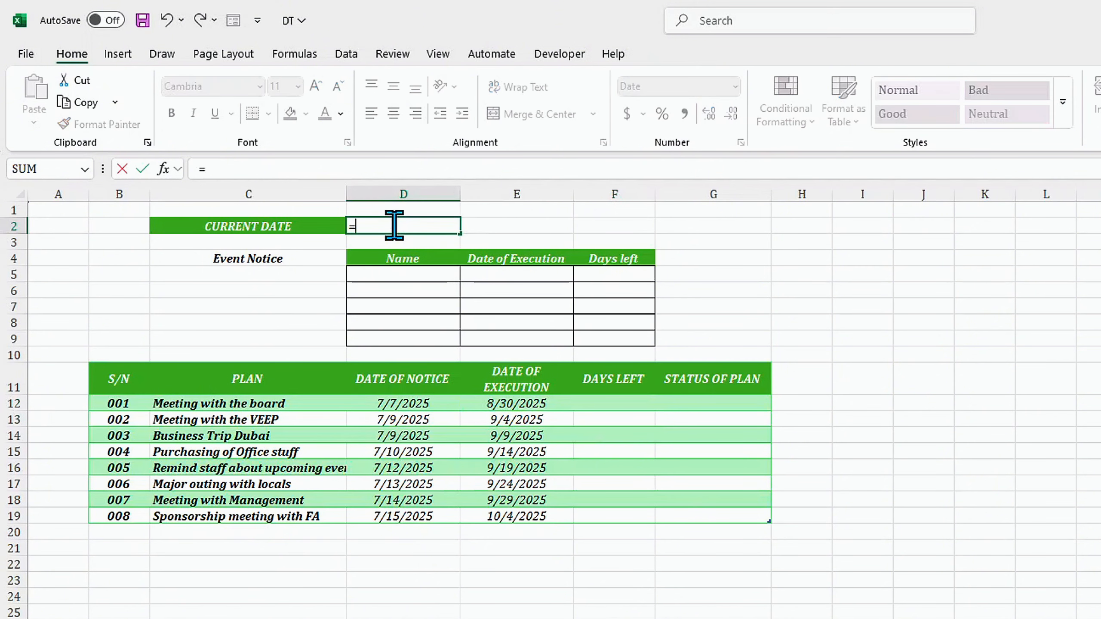
text(today)
key(Tab)
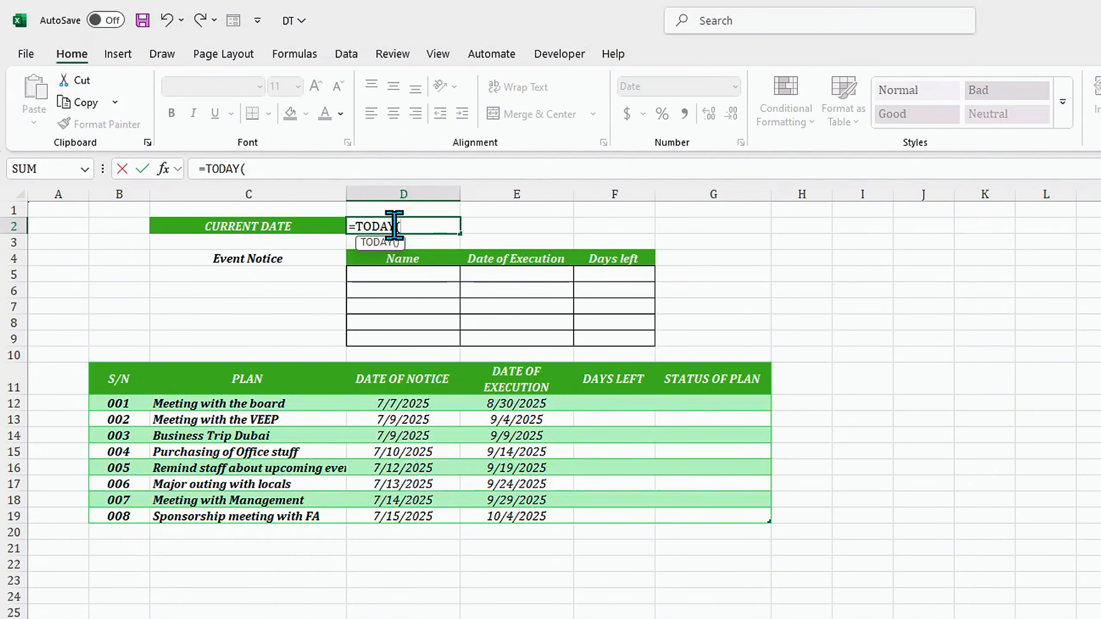
key(Return)
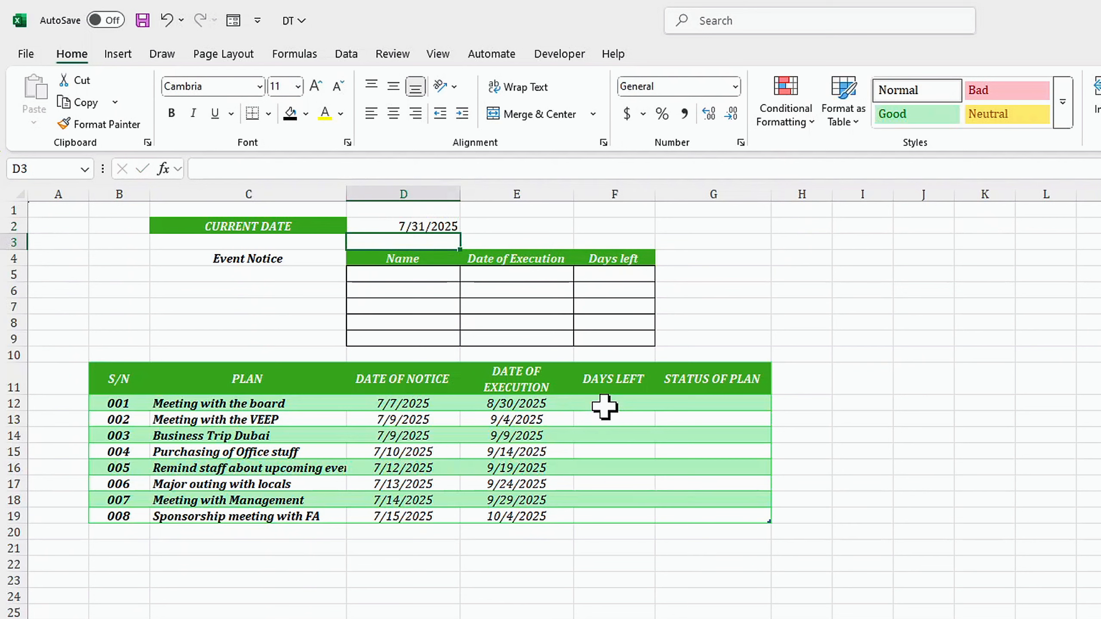
Calculate DAYS LEFT from F12 with the formula =[@[DATE OF EXECUTION]]-$D$2, locking the current date as an absolute reference.
click(605, 405)
text(=)
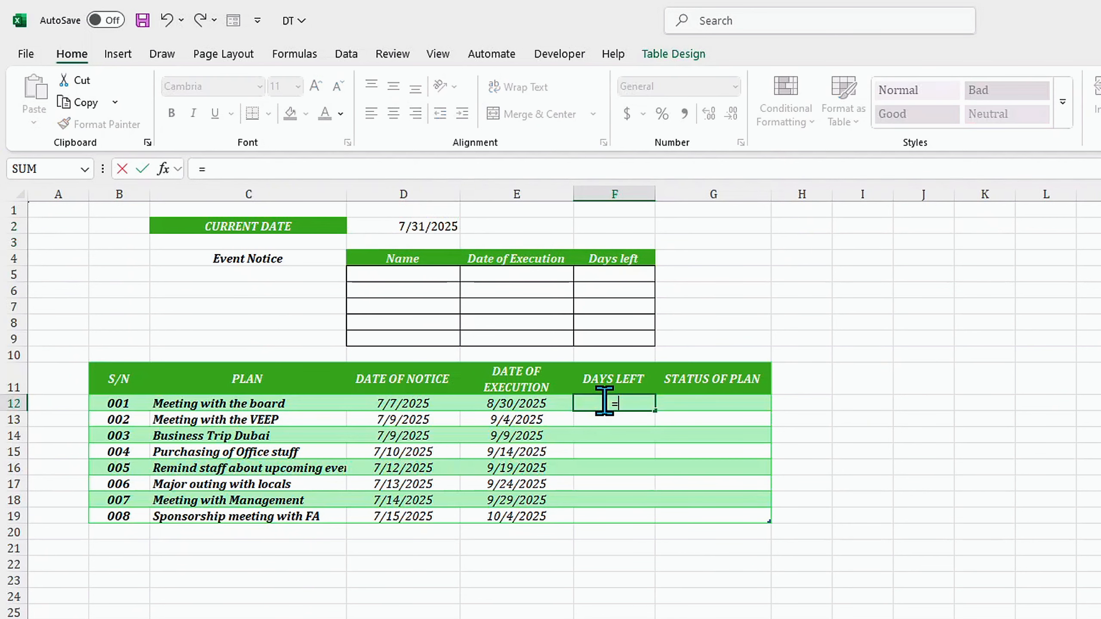
click(536, 403)
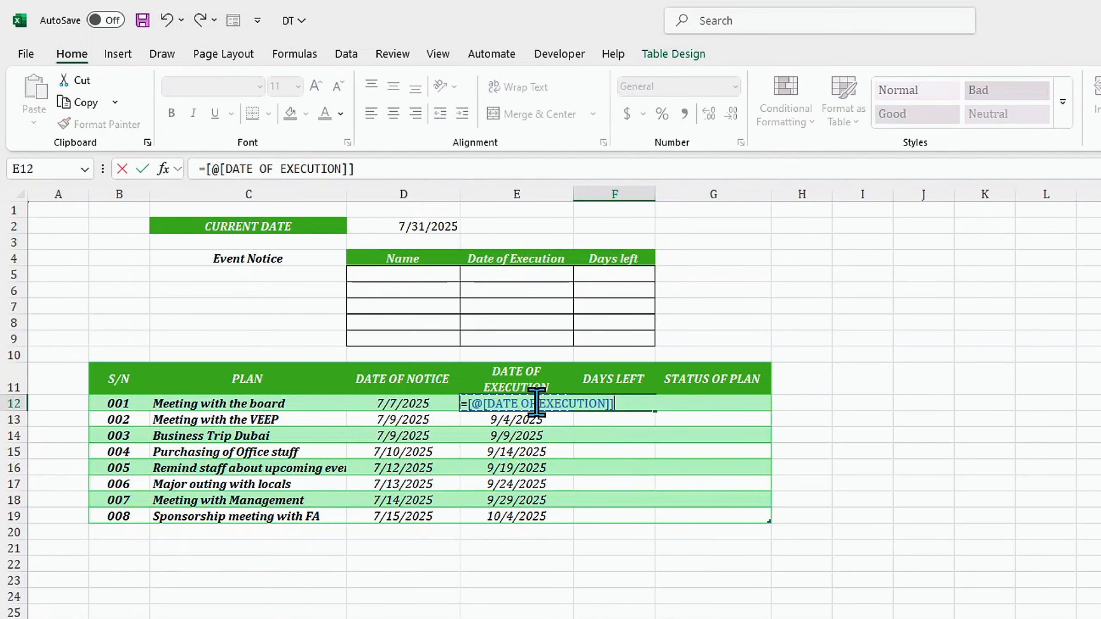
text(-)
click(406, 225)
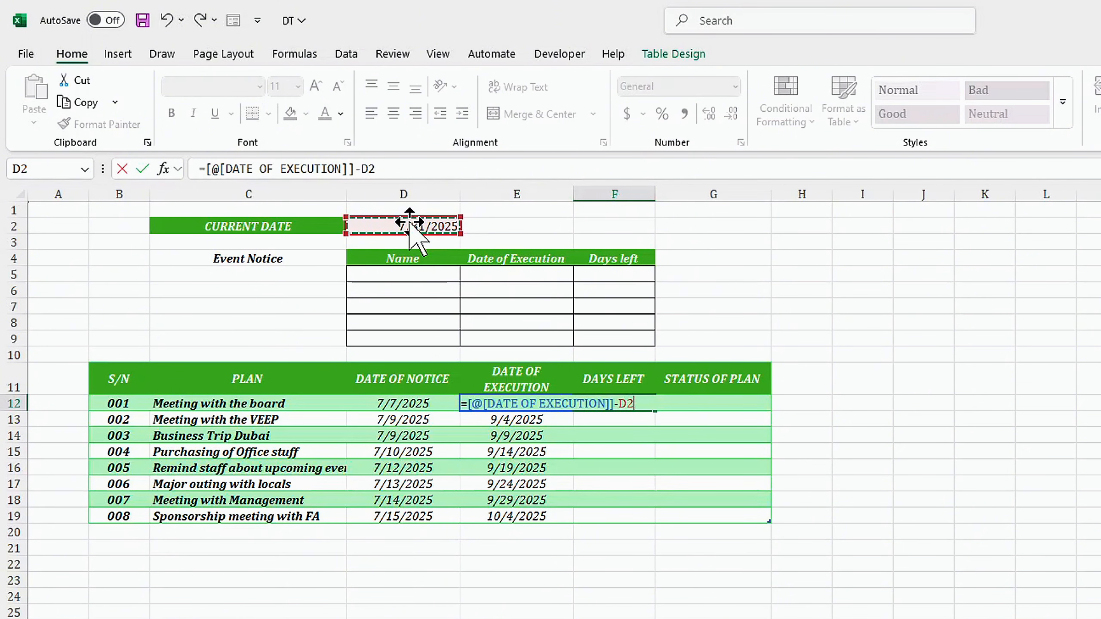
key(F4)
key(Return)
Change the number format of the DAYS LEFT cells F12:F19 to General.
drag(615, 404, 627, 518)
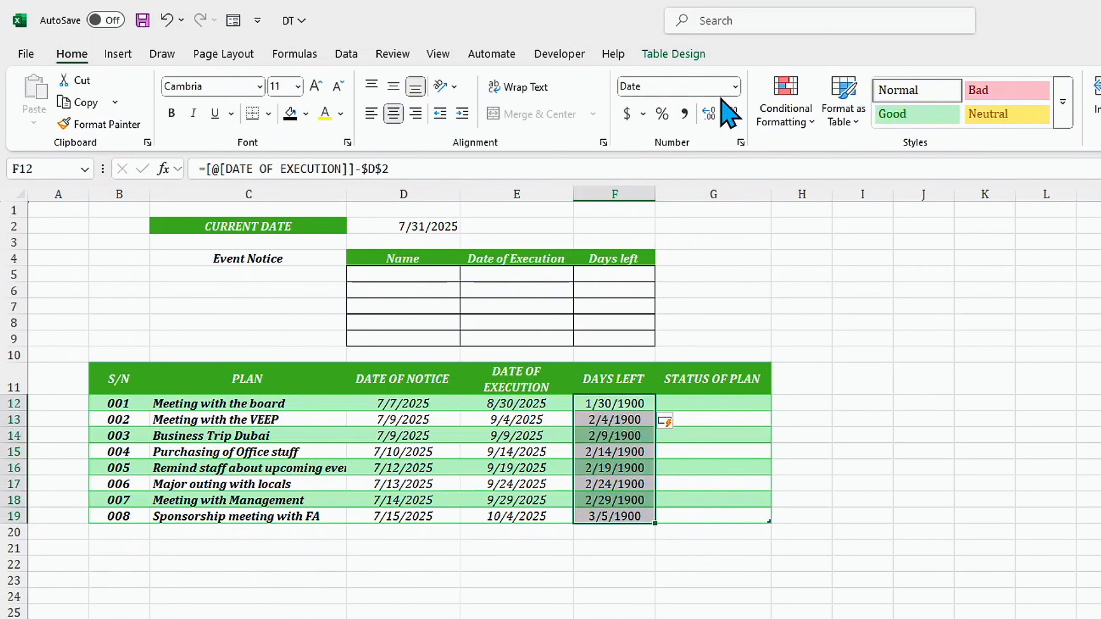
click(735, 86)
click(718, 126)
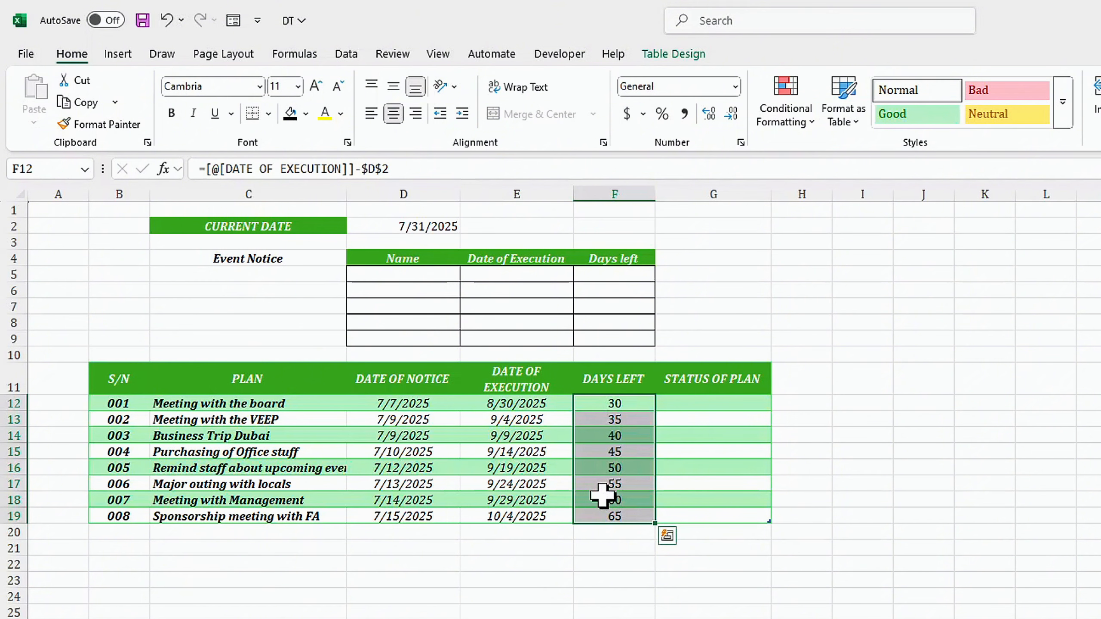
Start an IF formula in the first STATUS OF PLAN cell, G12, with the logical test [@[DAYS LEFT]]<=10.
click(675, 403)
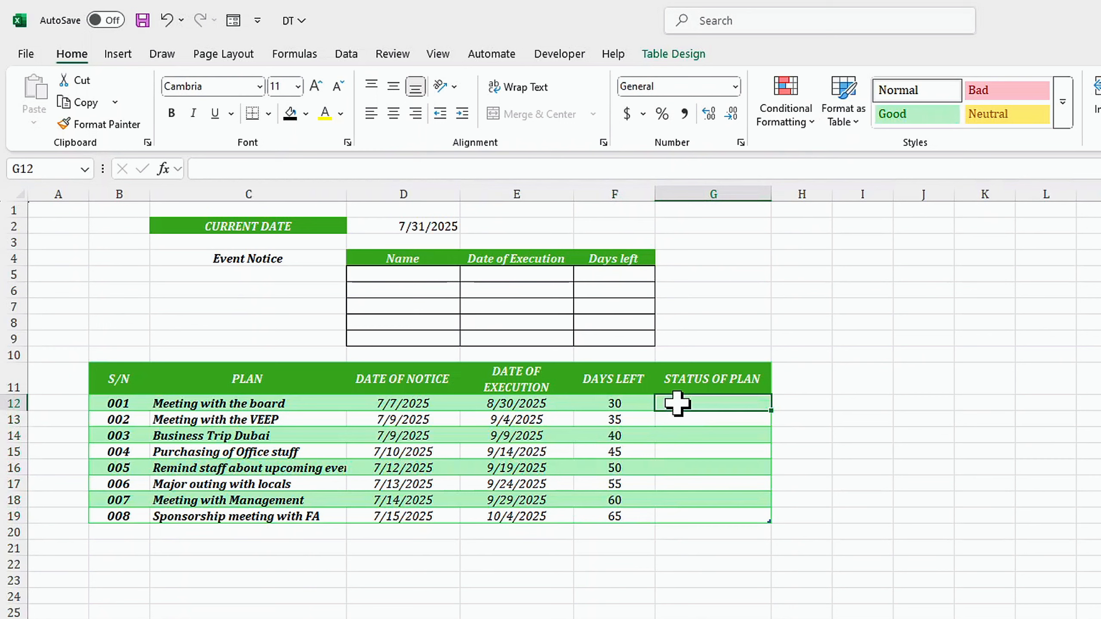
click(563, 168)
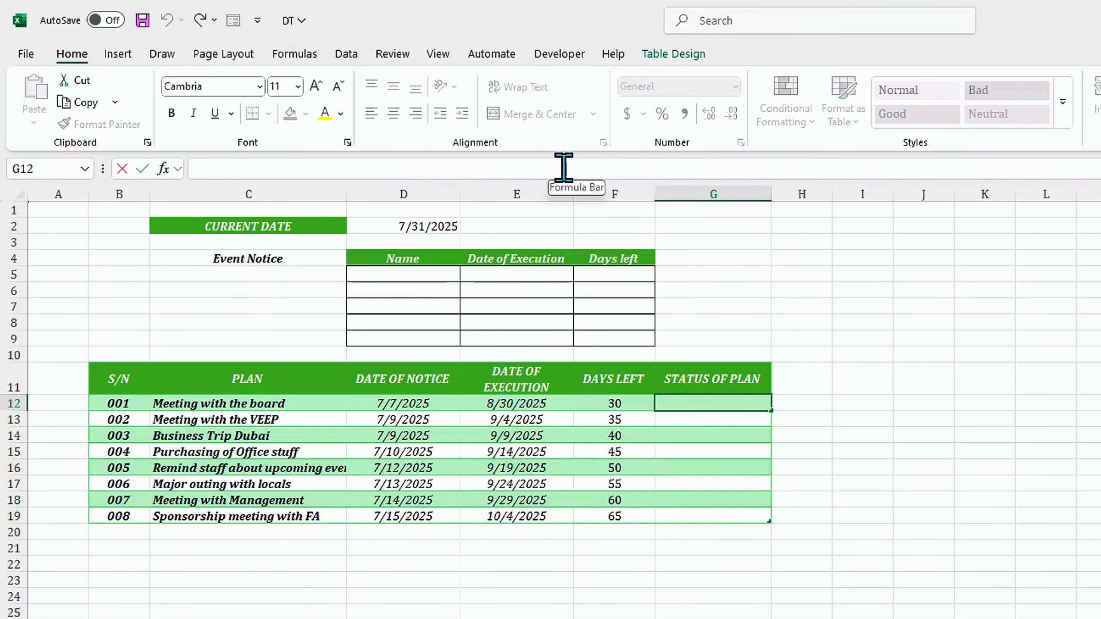
text(=ifi)
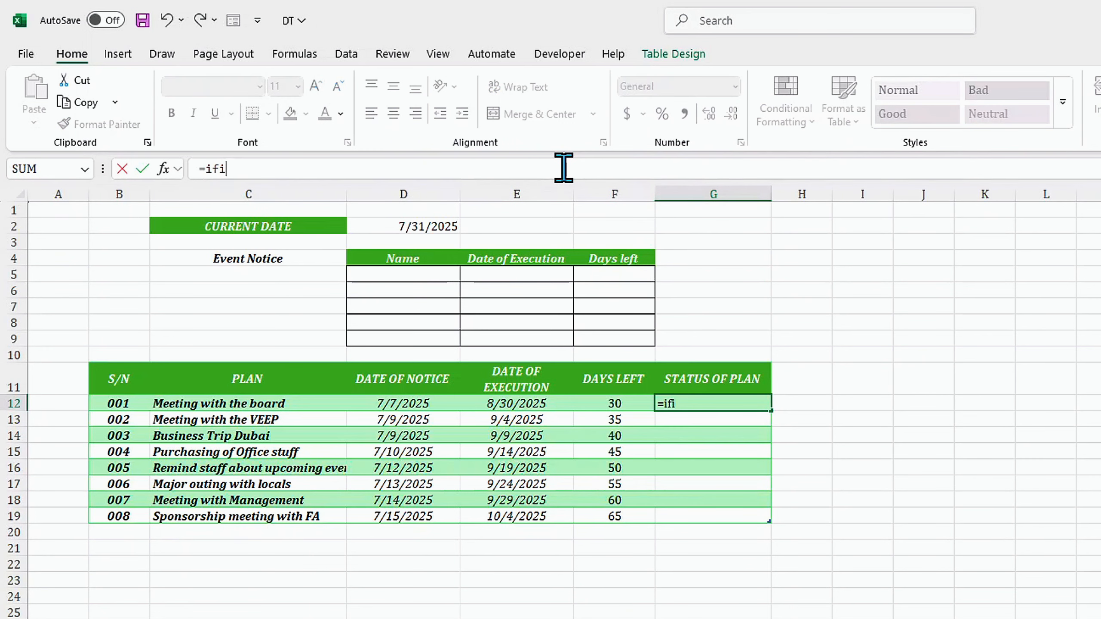
key(BackSpace)
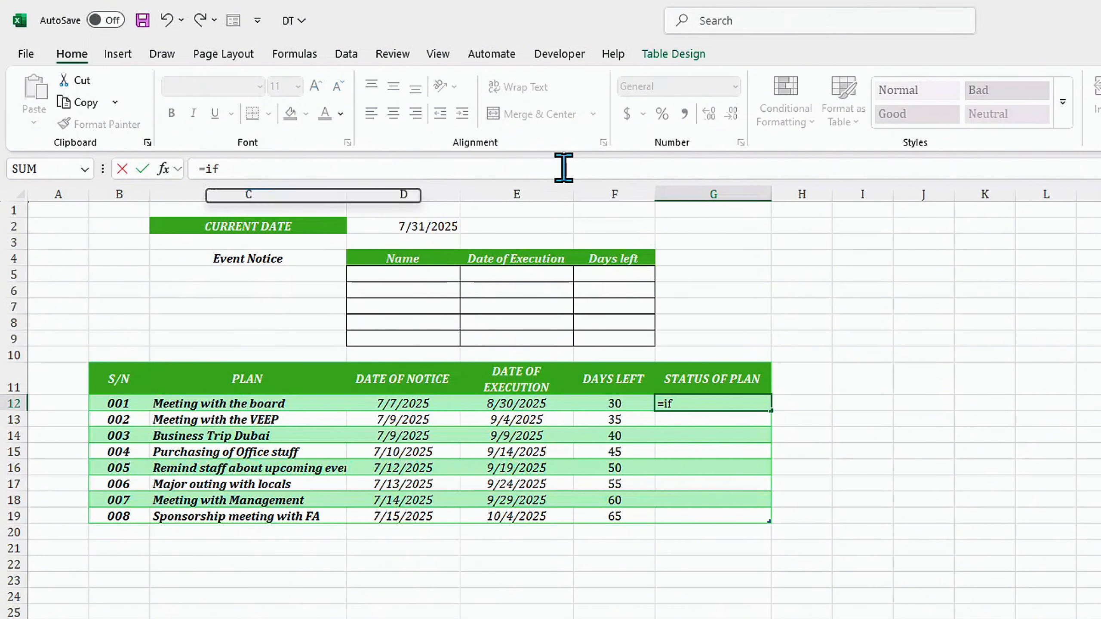
key(Tab)
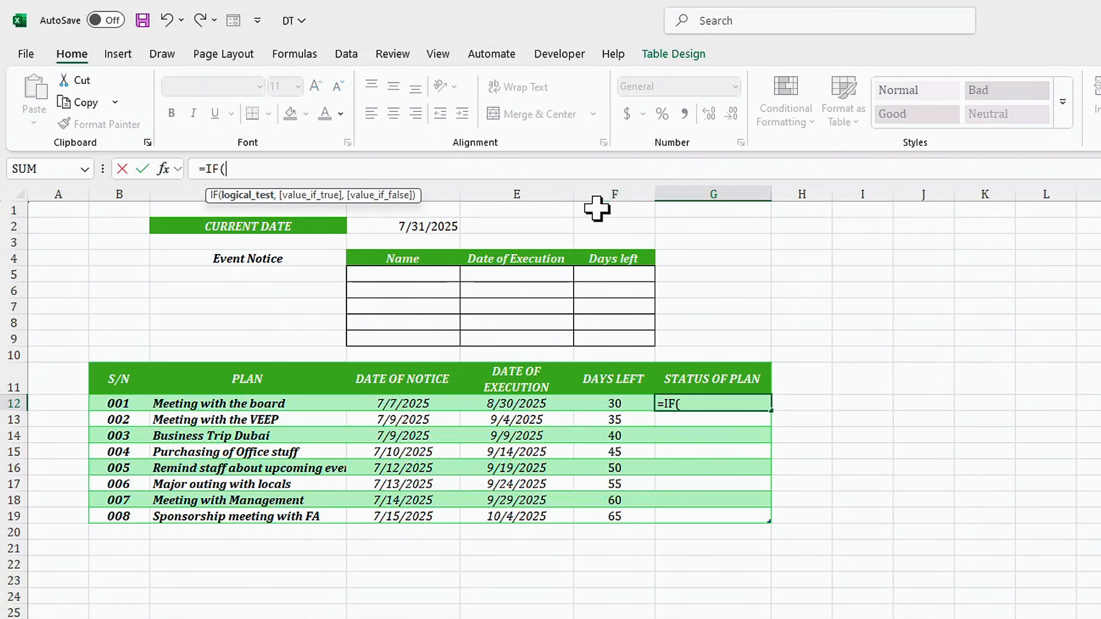
click(611, 403)
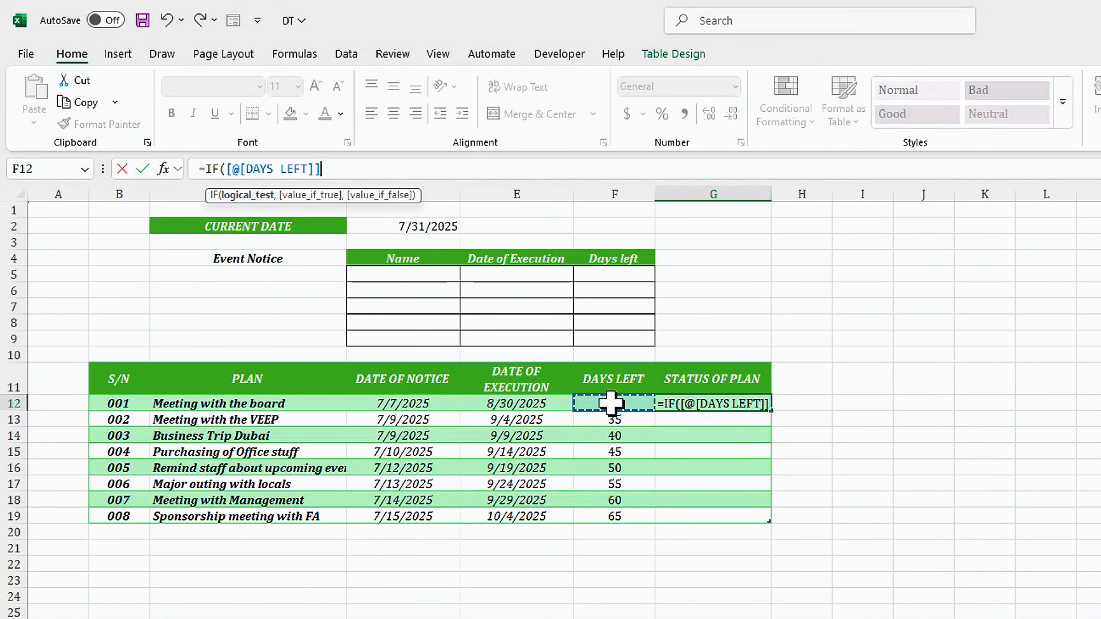
text(<)
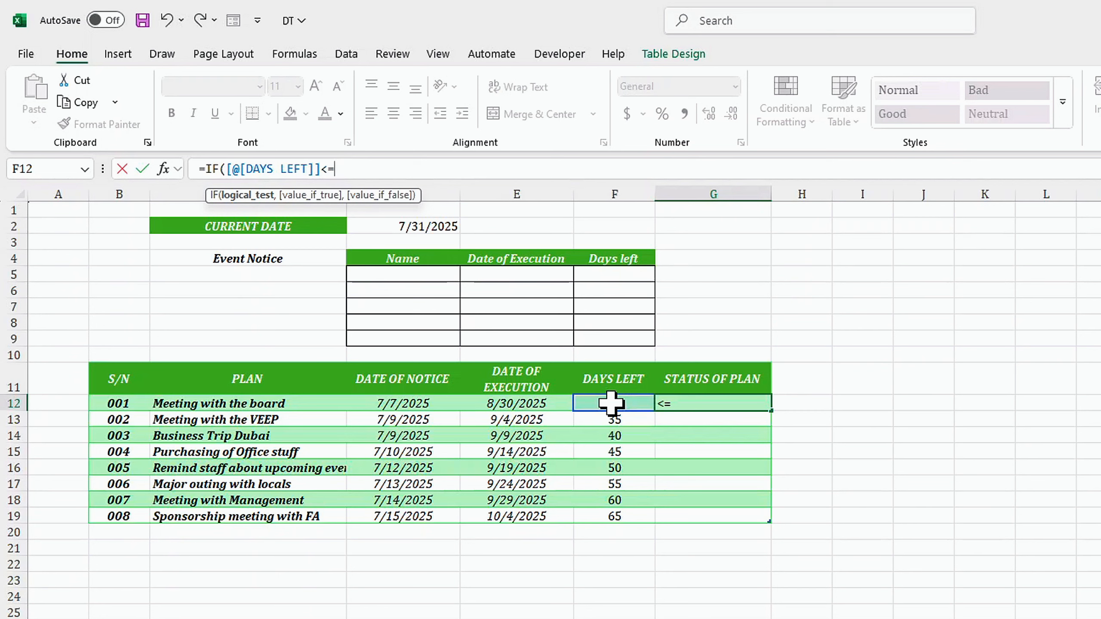
text(=10)
text(,)
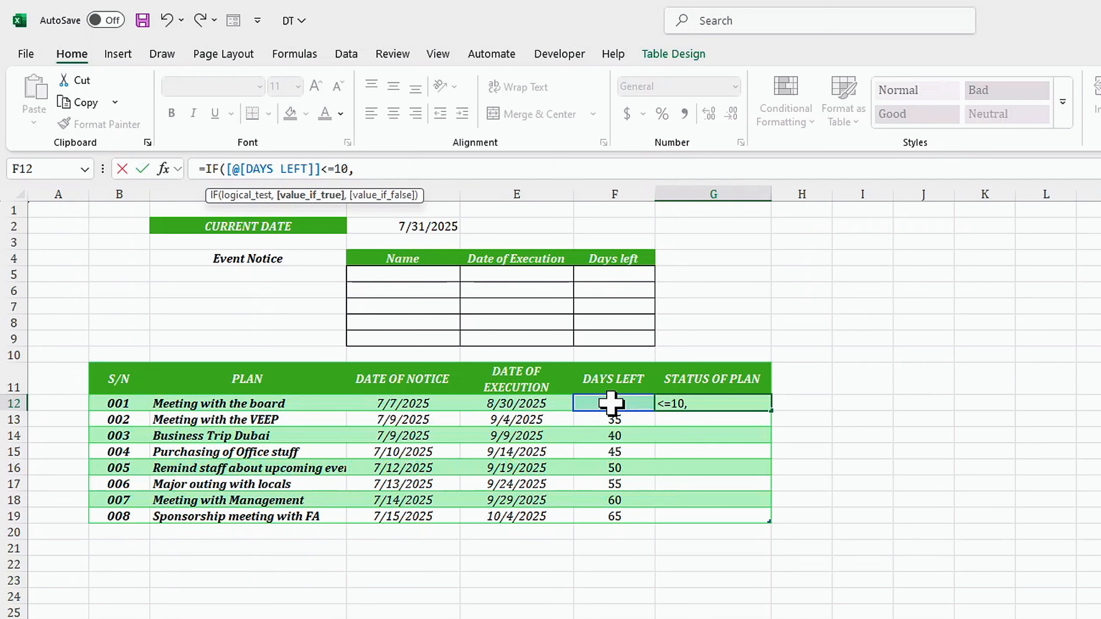
Complete the IF formula in G12 with "Upcoming events" as the true value and "More time" as the false value.
text("Upcoming events",)
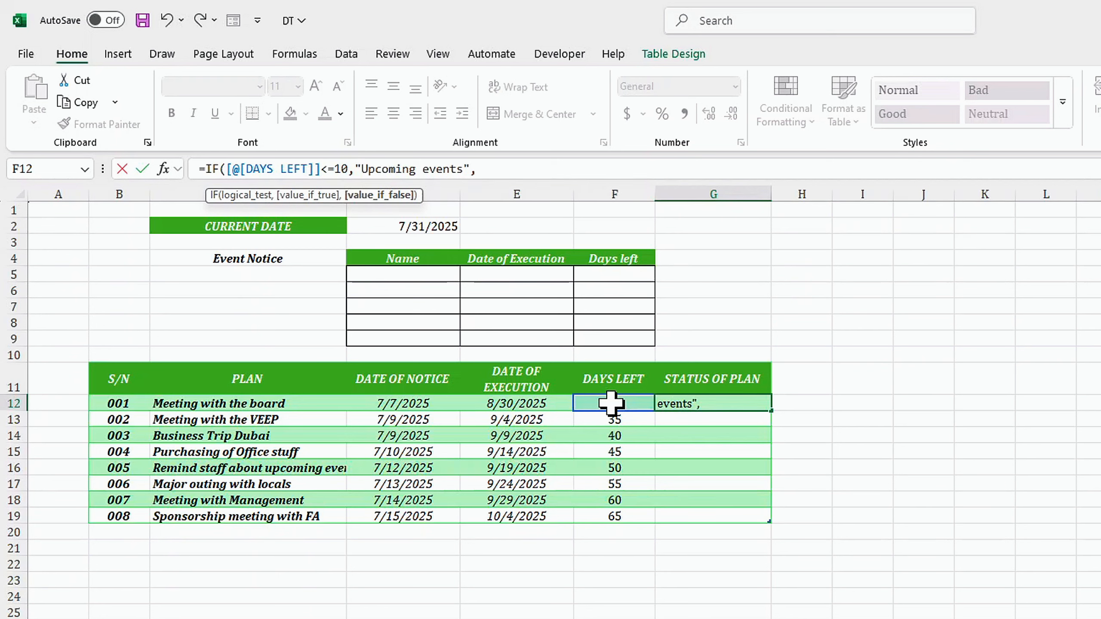
text('More time"))
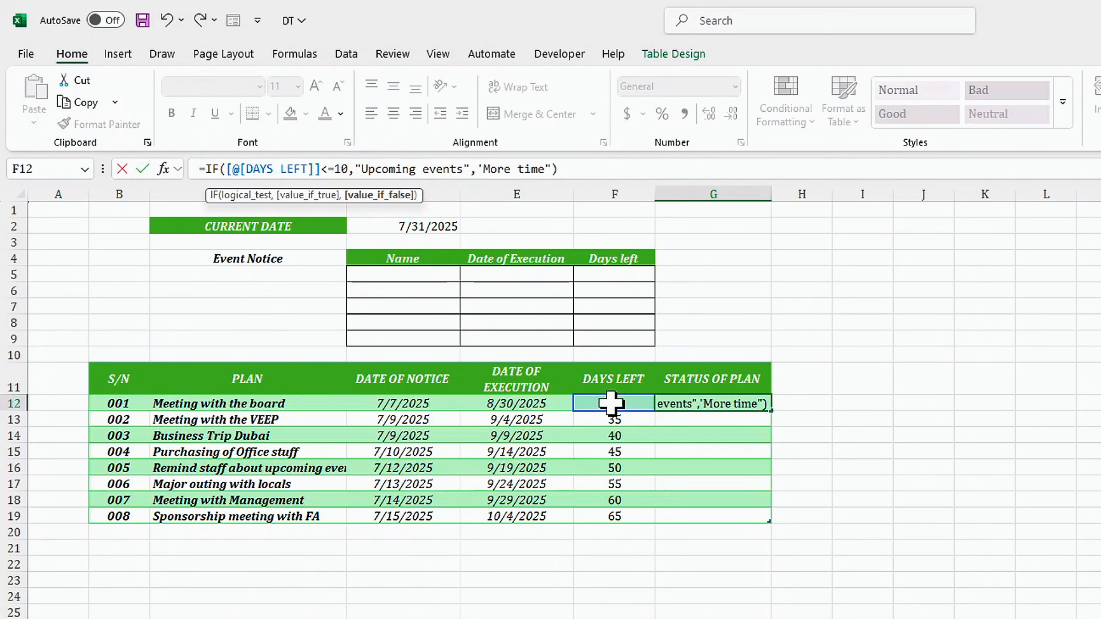
click(611, 404)
click(826, 534)
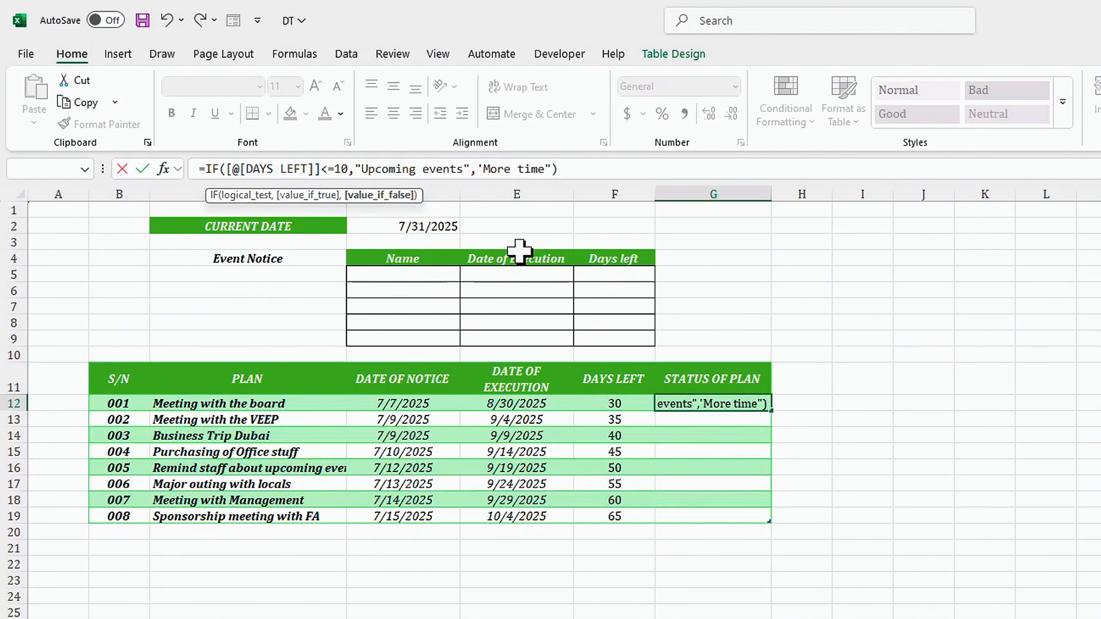
key(BackSpace)
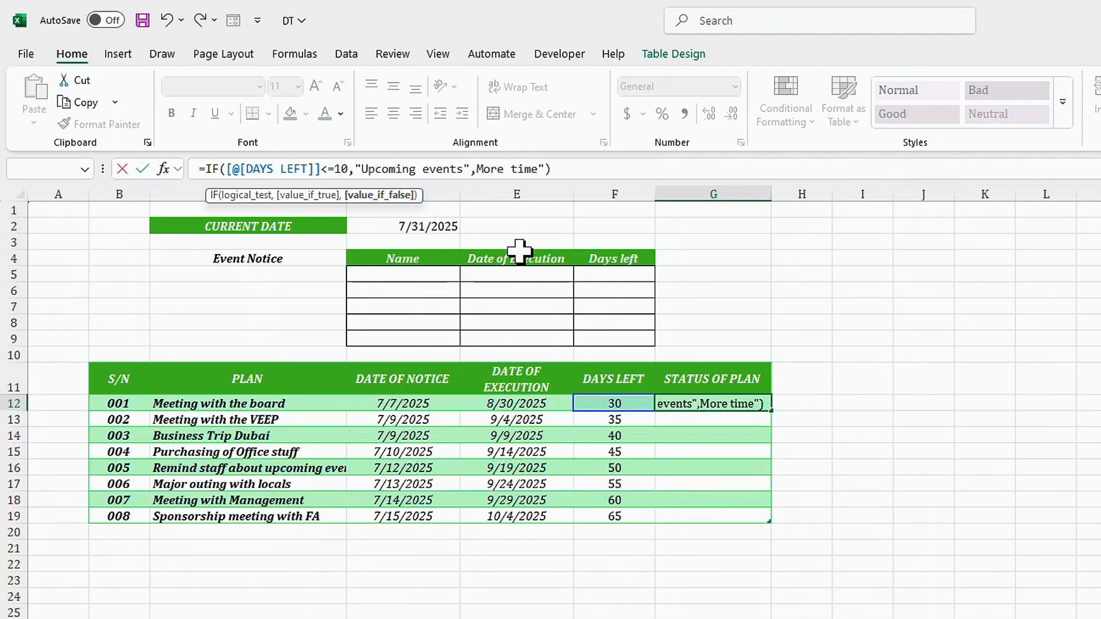
text(")
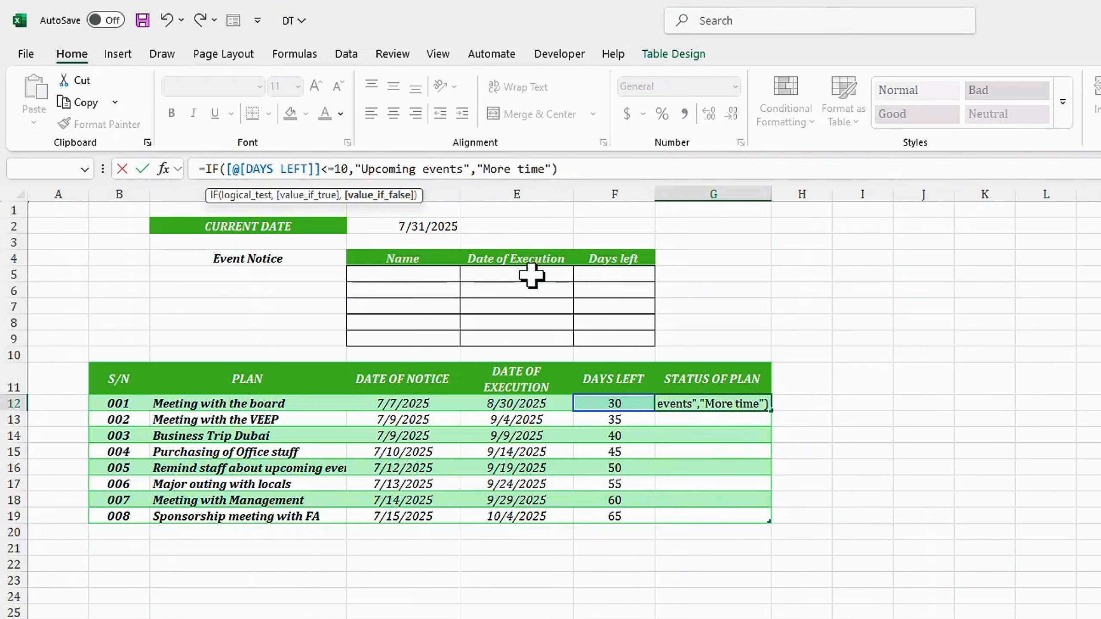
key(Return)
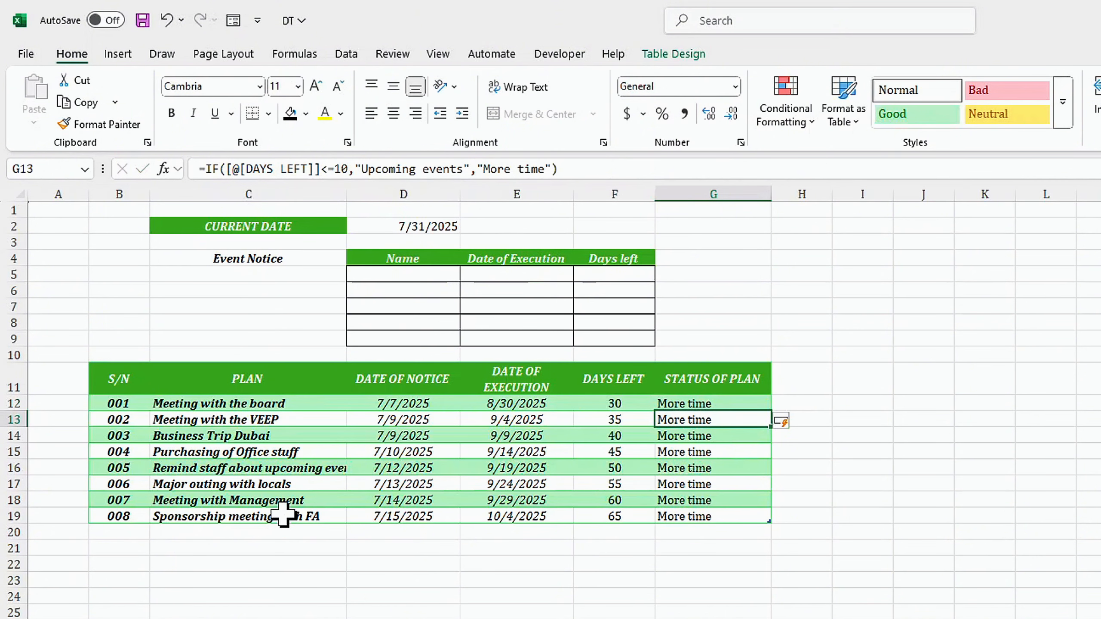
Center the STATUS OF PLAN entries in G12:G19 horizontally.
drag(675, 405, 698, 516)
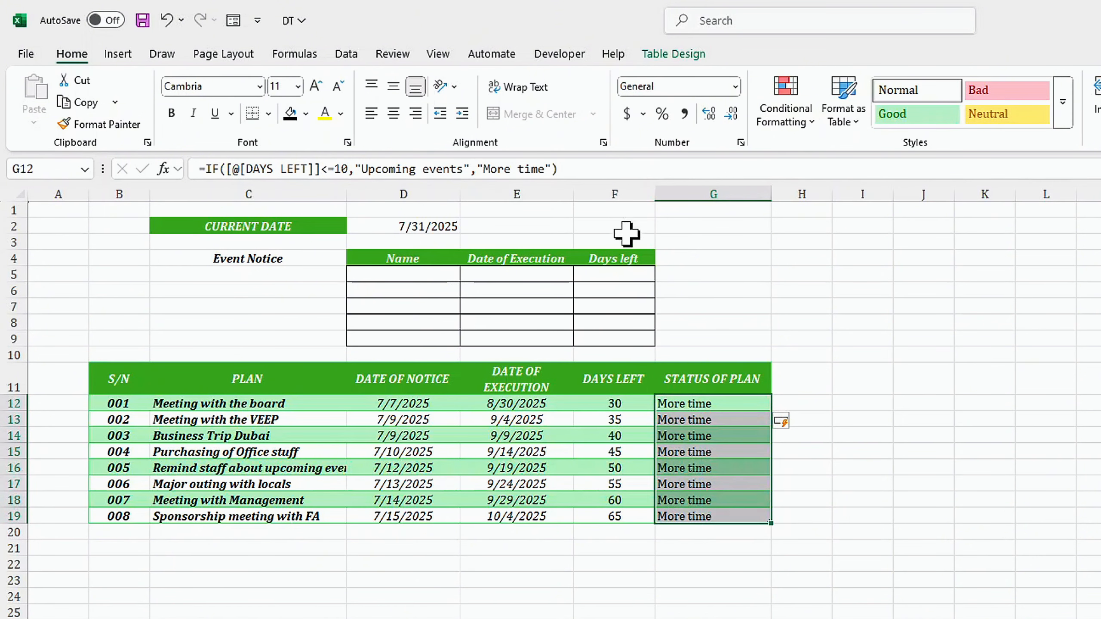
click(393, 113)
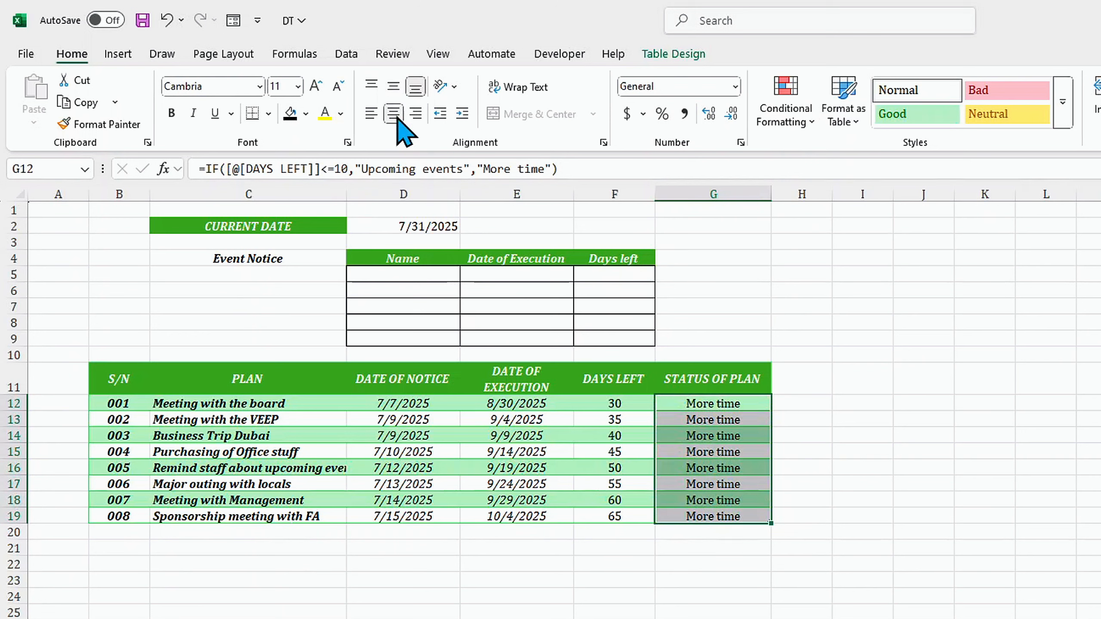
click(684, 418)
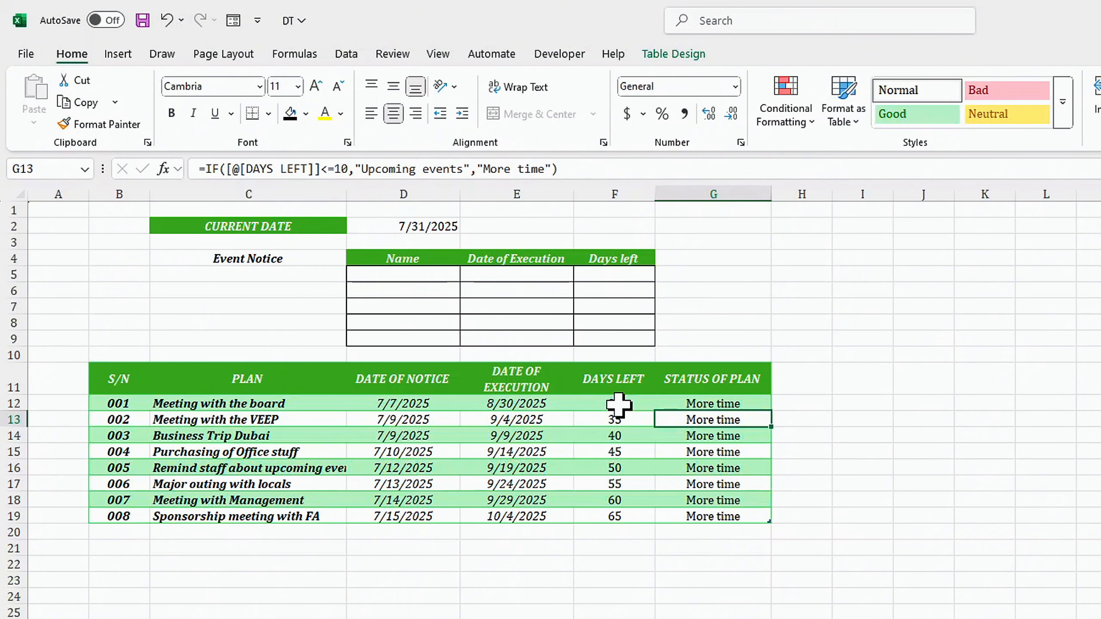
Create a new conditional formatting rule for the DAYS LEFT cells F12:F19 that uses a formula to determine which cells to format.
drag(618, 405, 615, 508)
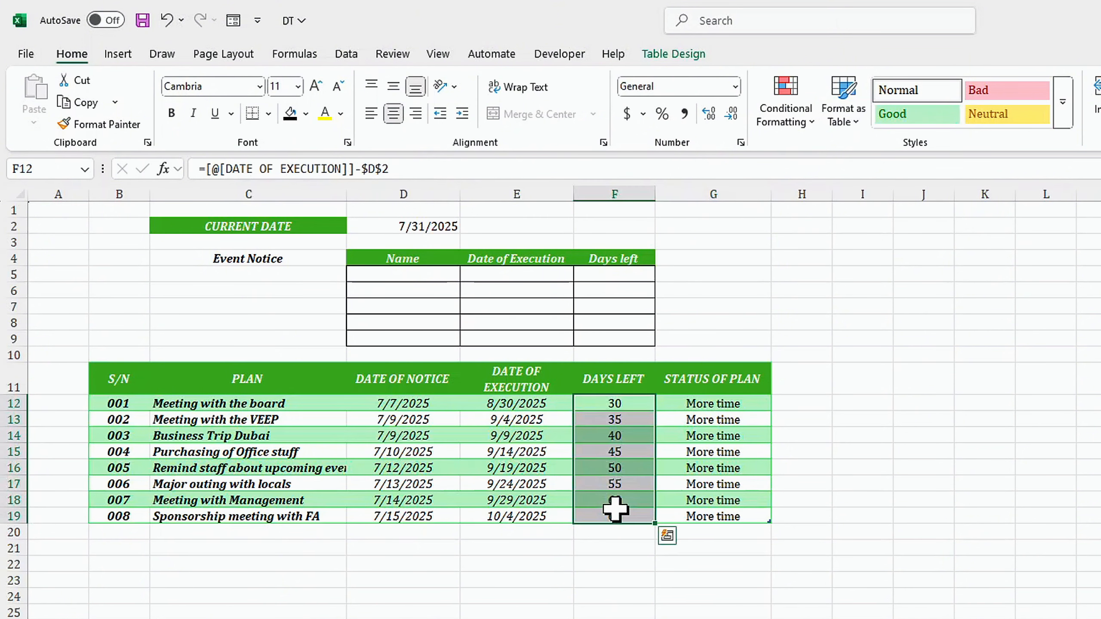
click(798, 123)
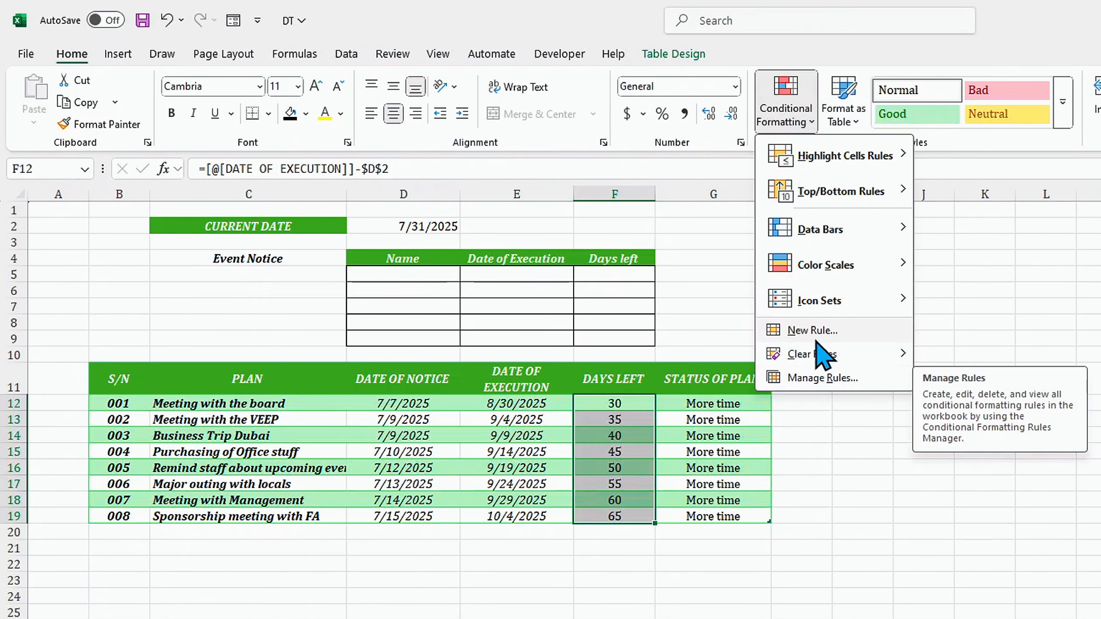
click(776, 126)
click(776, 127)
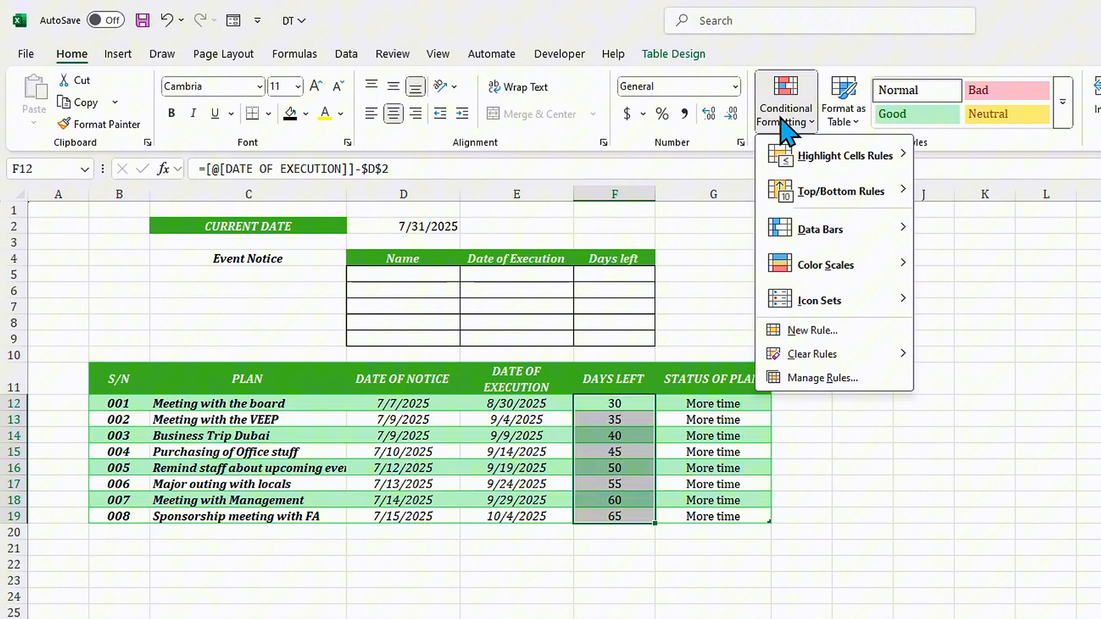
click(818, 331)
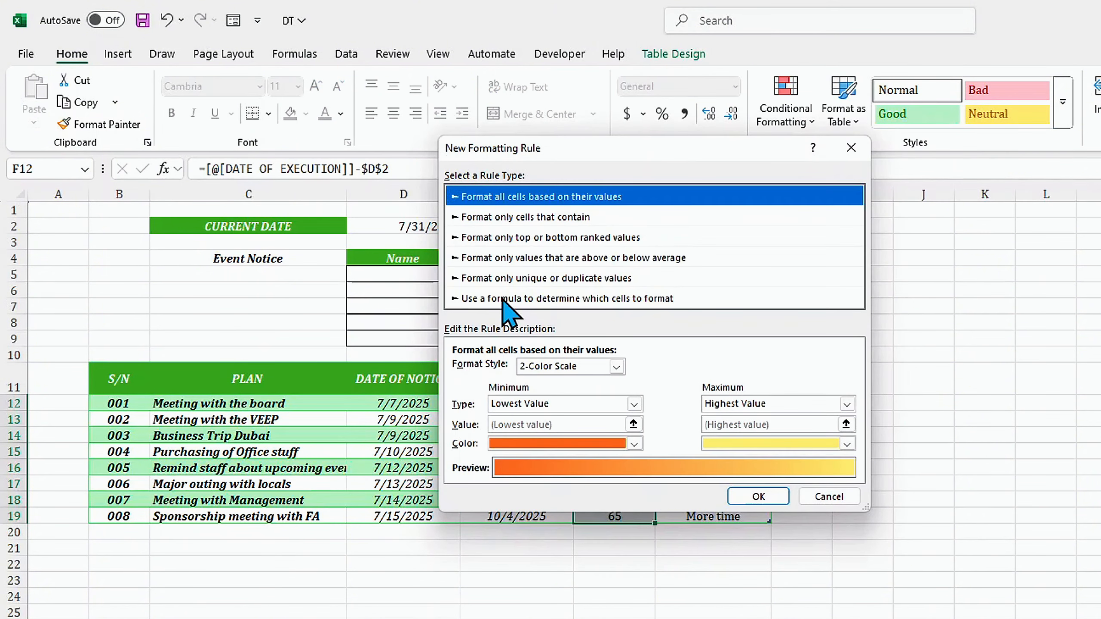
click(504, 299)
drag(653, 152, 326, 196)
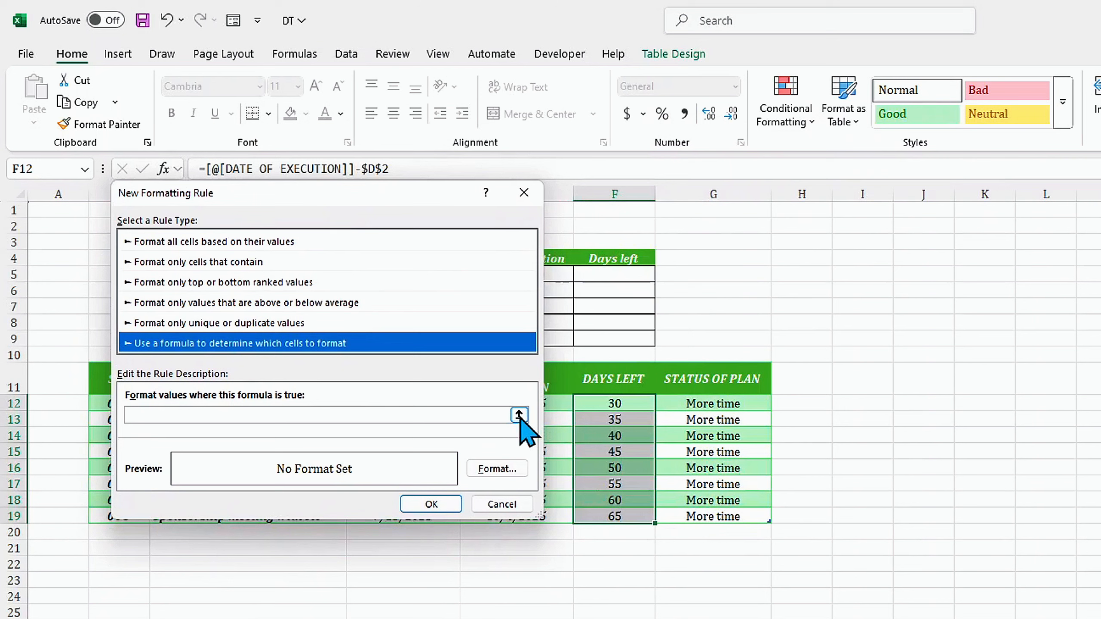
Set the rule's formula to =$F12<=10, locking only the column reference.
click(493, 414)
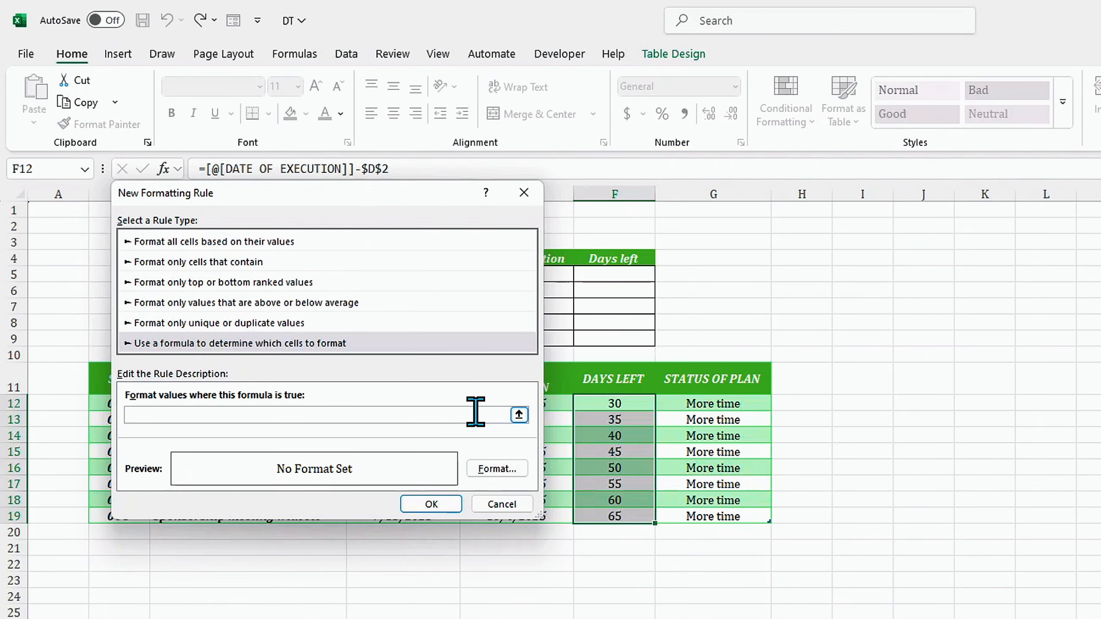
text(=)
click(603, 403)
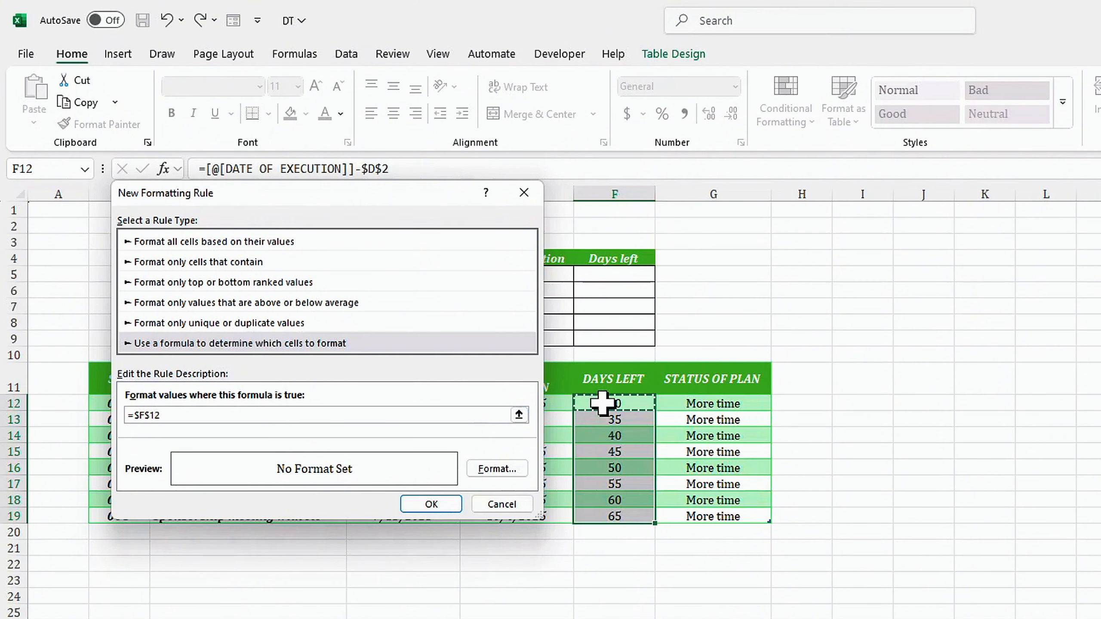
key(F4)
key(F4)
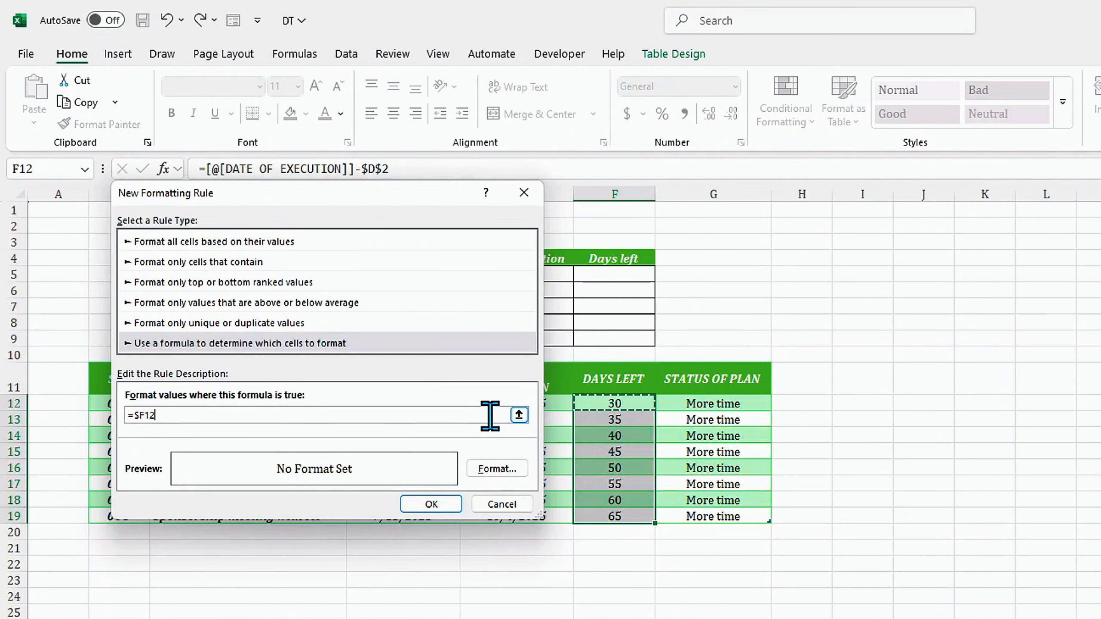
text(<=10)
Give the rule a red fill and white font color, and apply it to the DAYS LEFT cells.
click(481, 473)
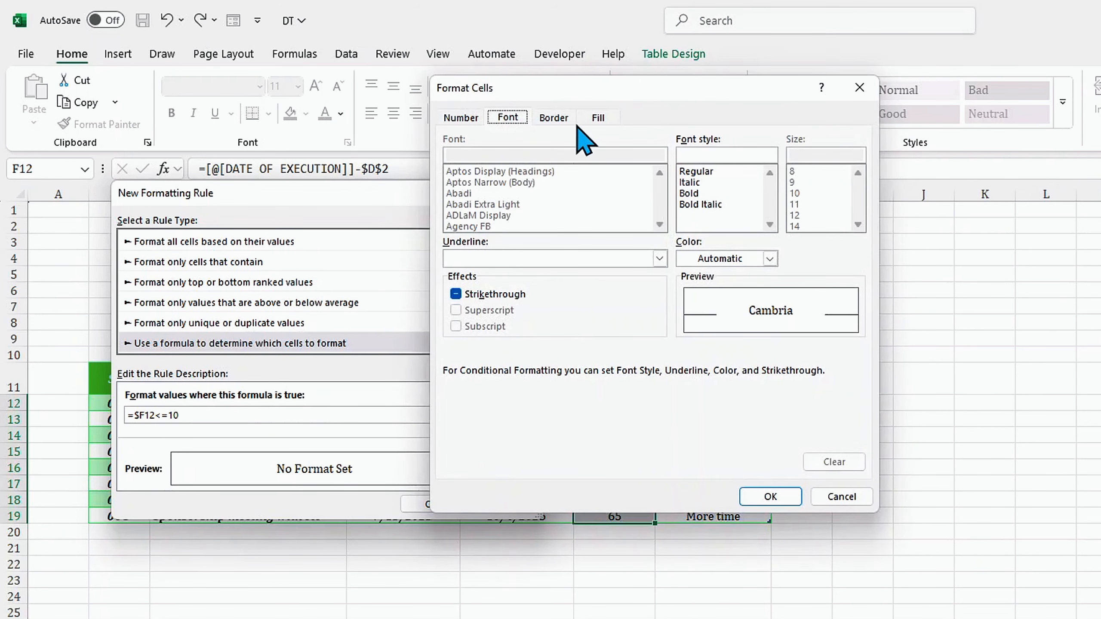
click(559, 116)
click(598, 118)
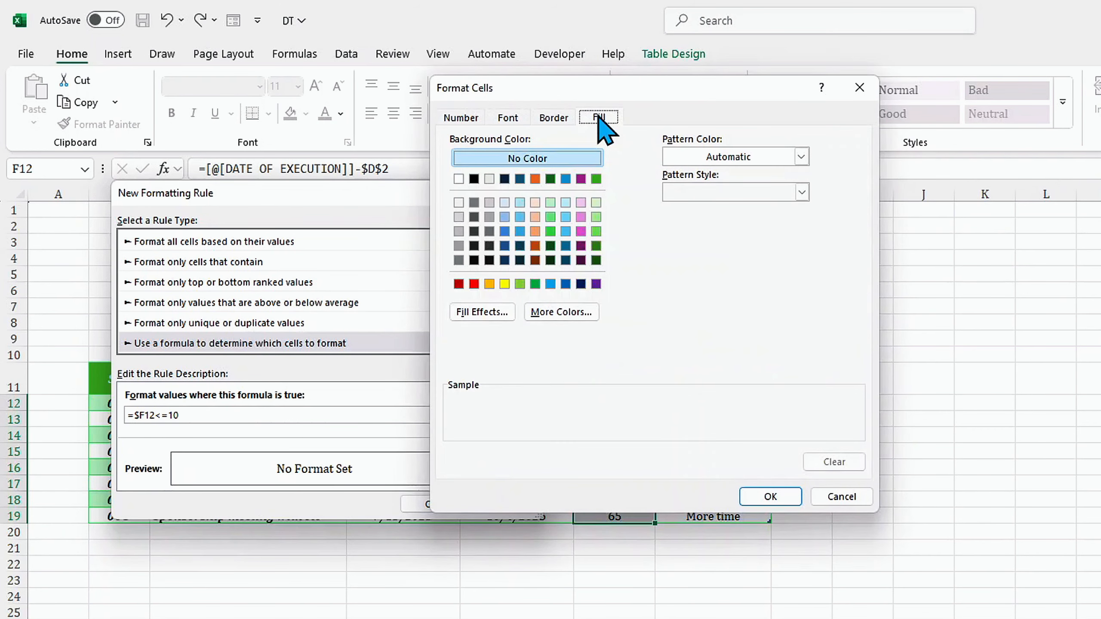
click(473, 283)
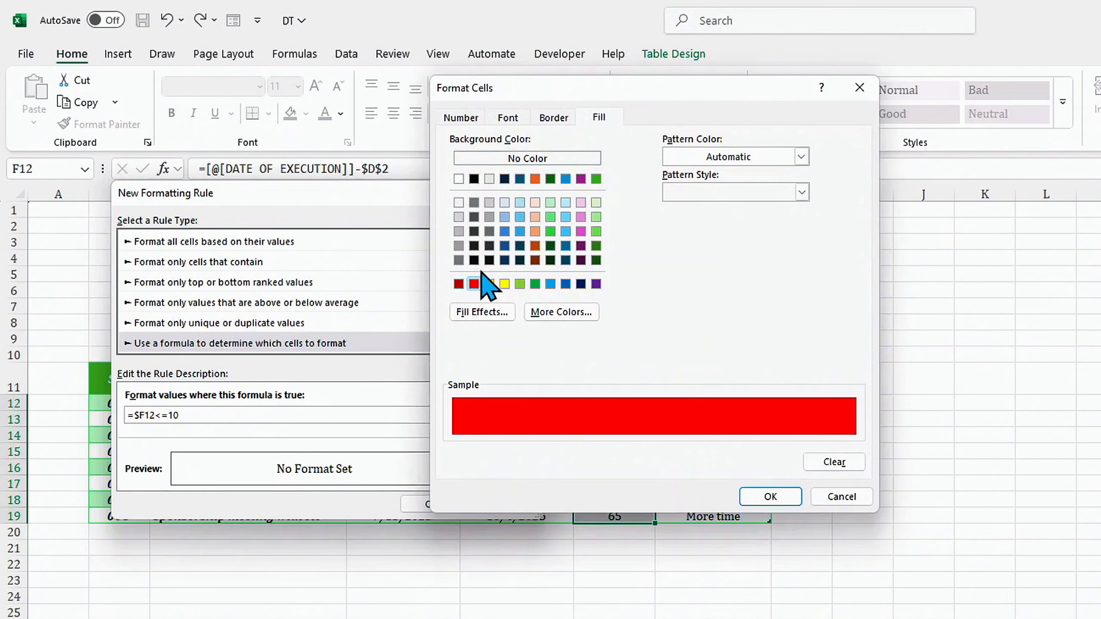
click(508, 118)
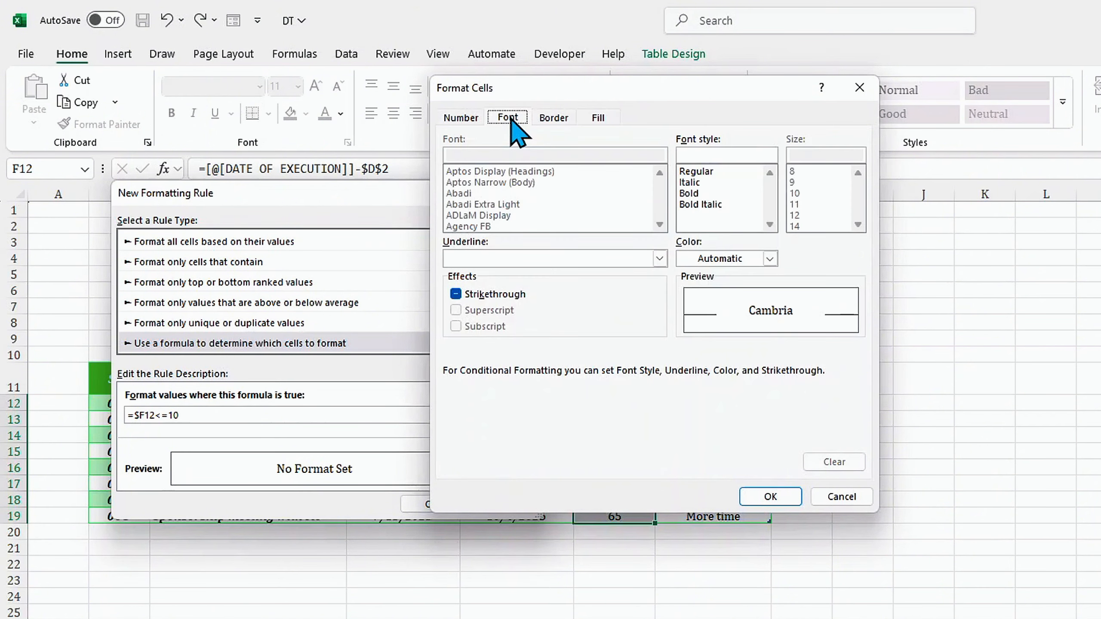
click(769, 258)
click(692, 329)
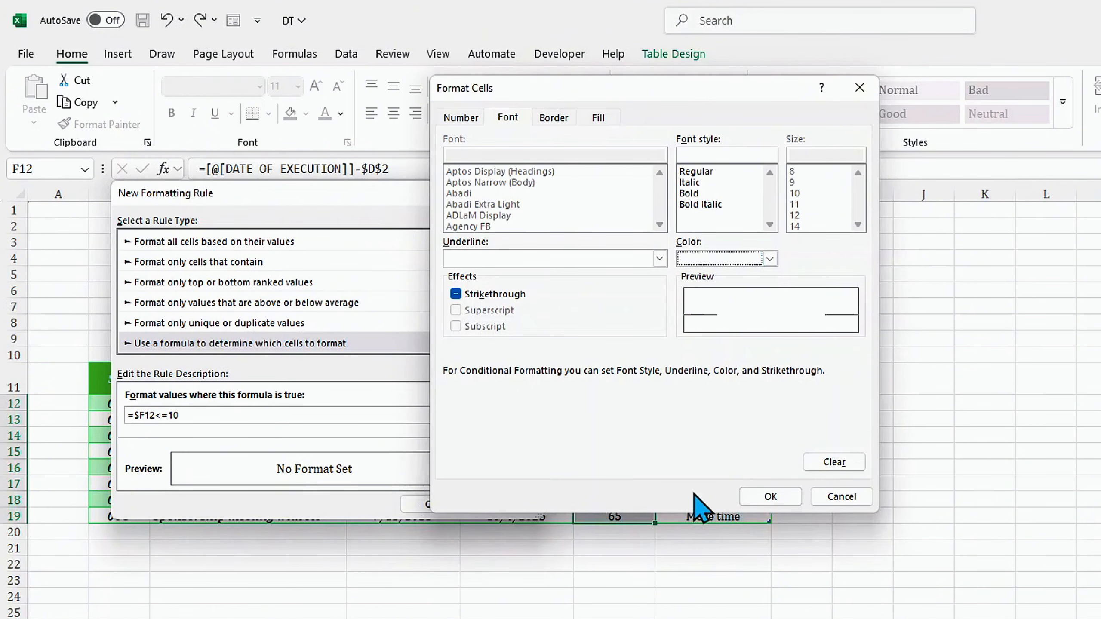
click(770, 496)
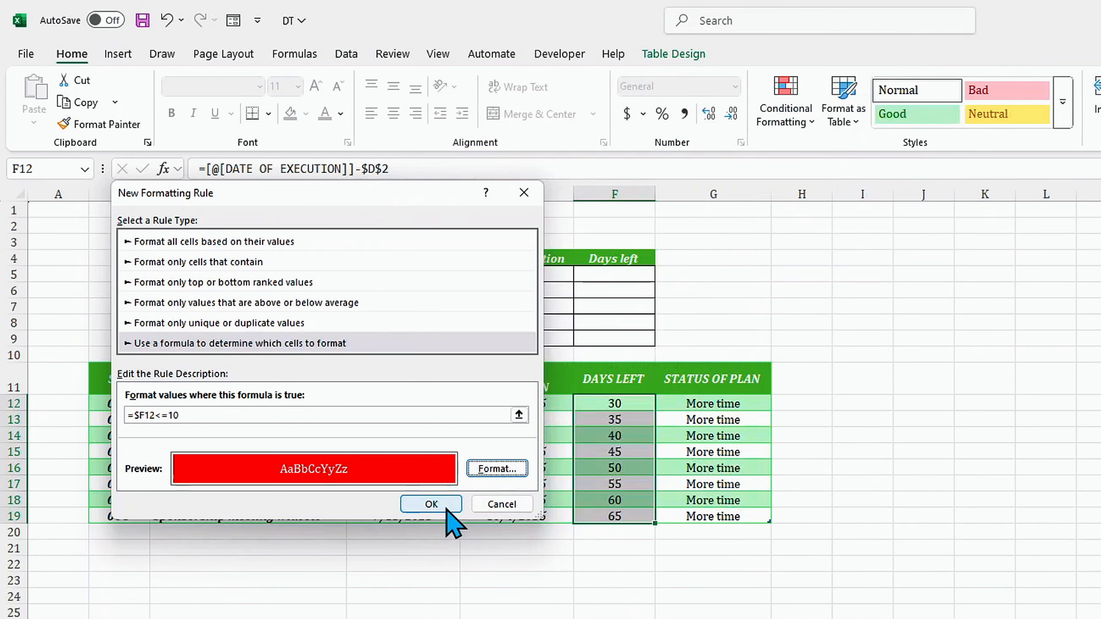
click(431, 504)
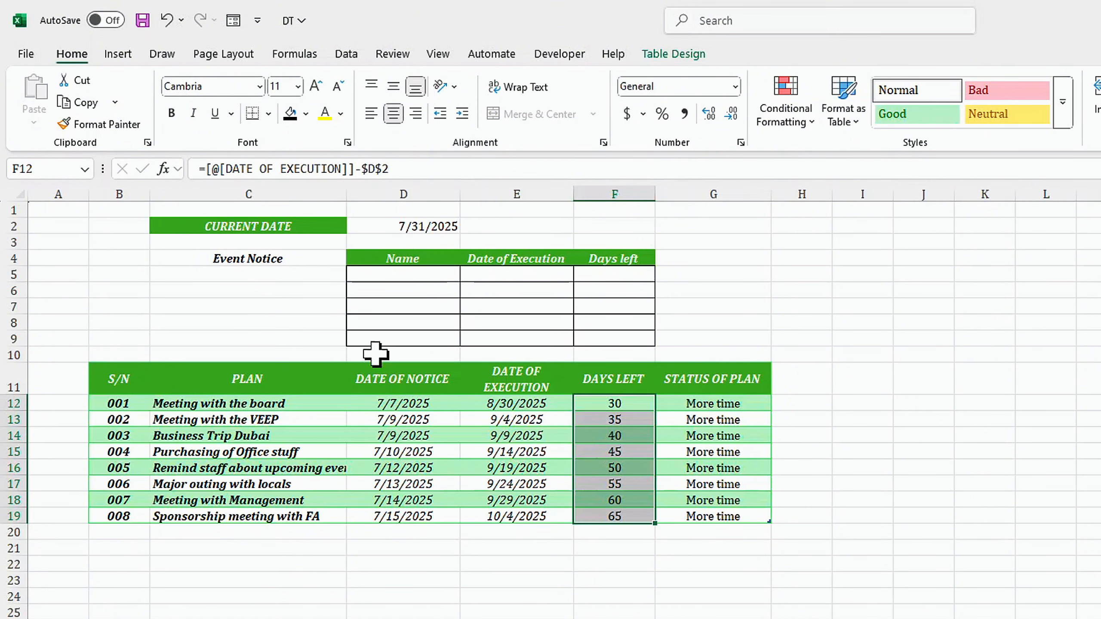
Replace the current date in D2 with 8/25/2025 to test the status formula and the highlighting.
click(373, 225)
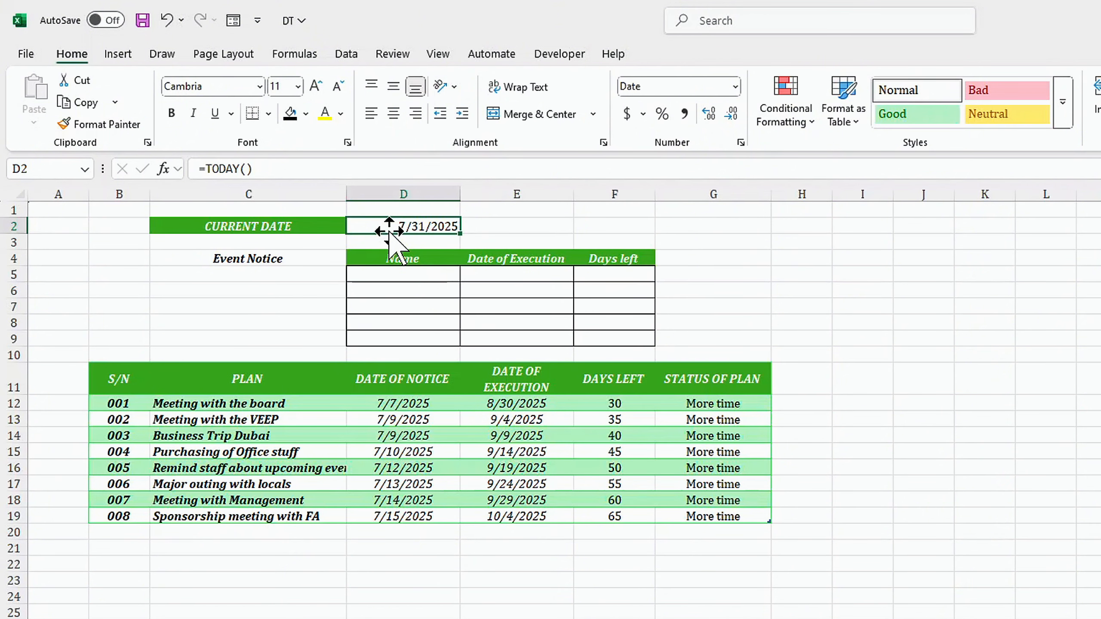
text(8)
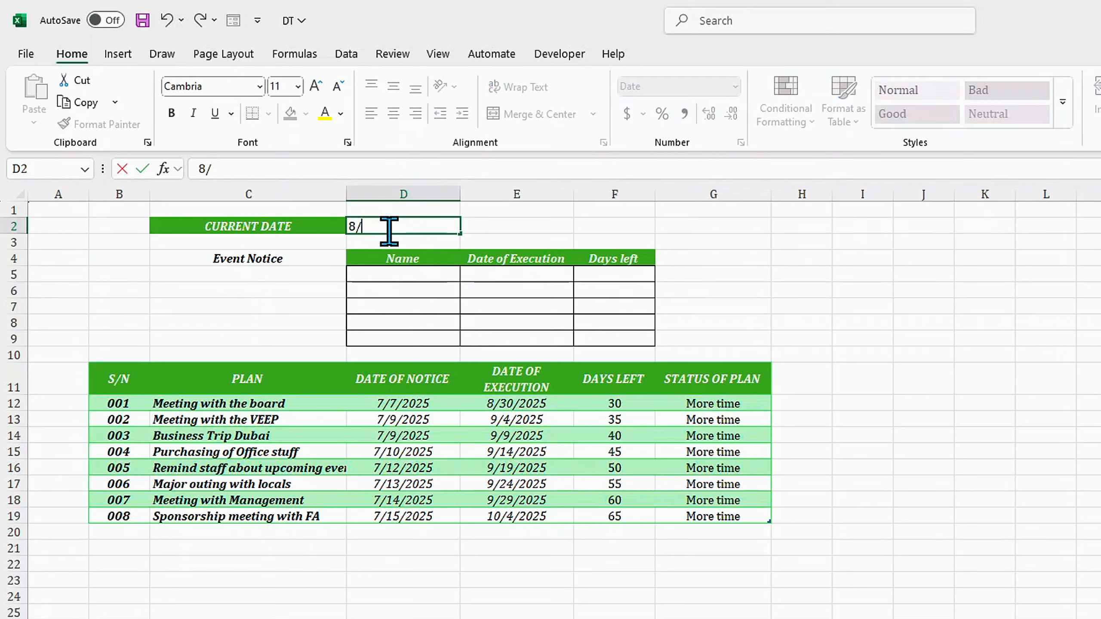
text(/25/2025)
key(Return)
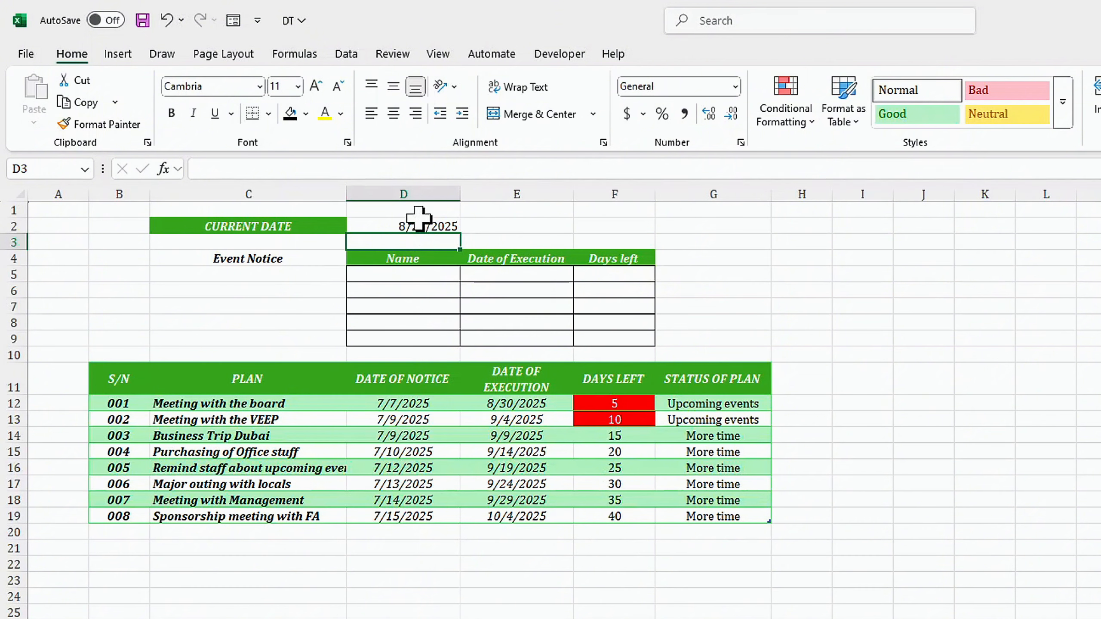
Restore the TODAY function in cell D2 as the current date.
click(405, 224)
text(=today)
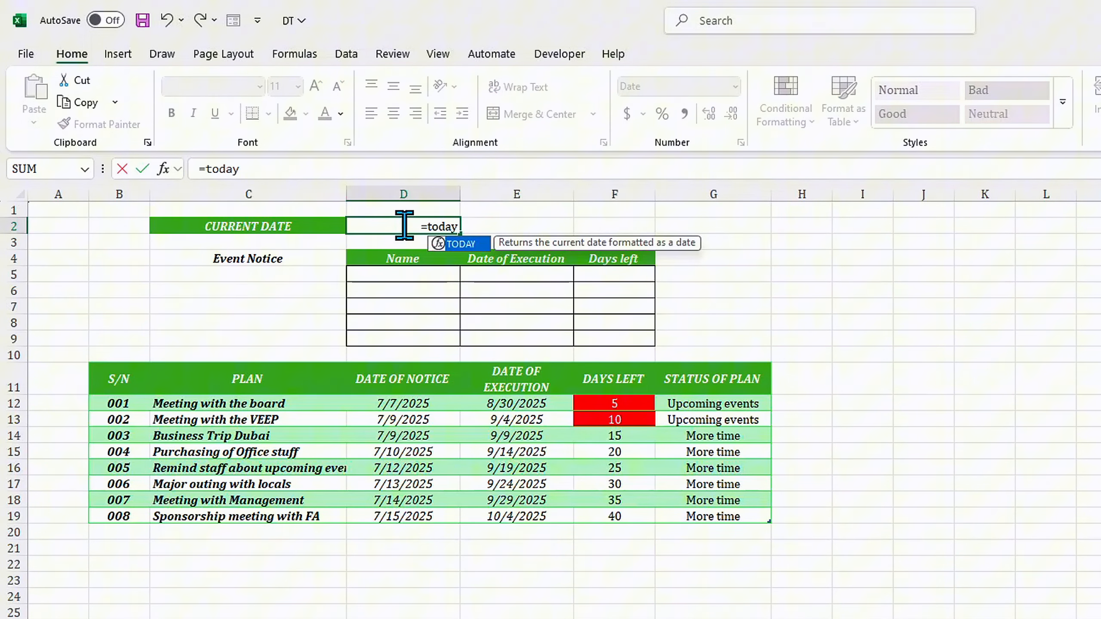
key(Tab)
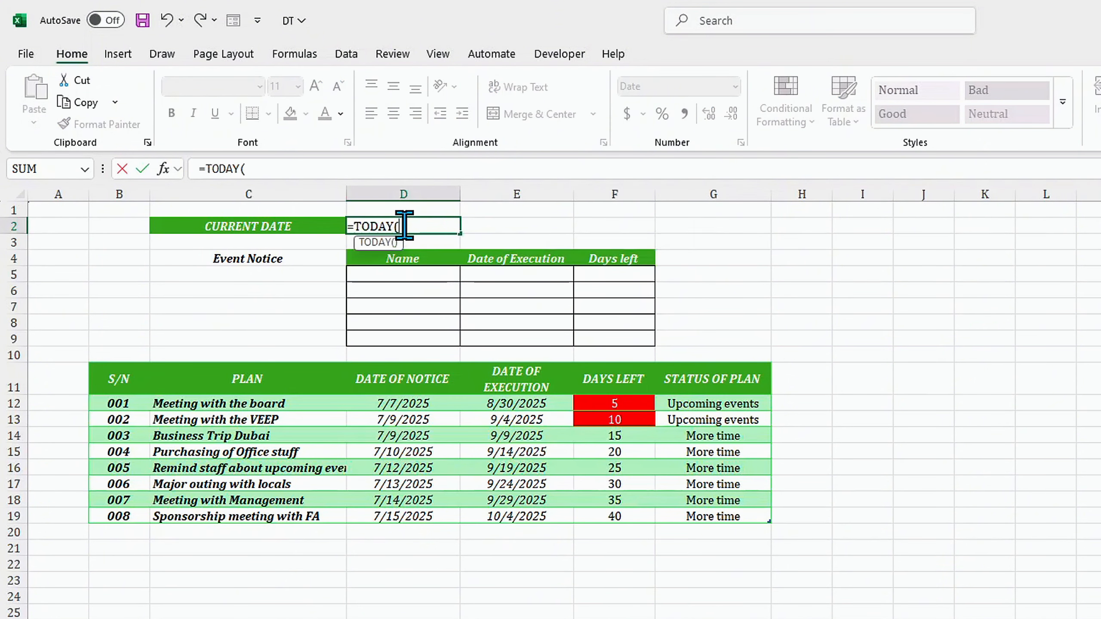
key(Return)
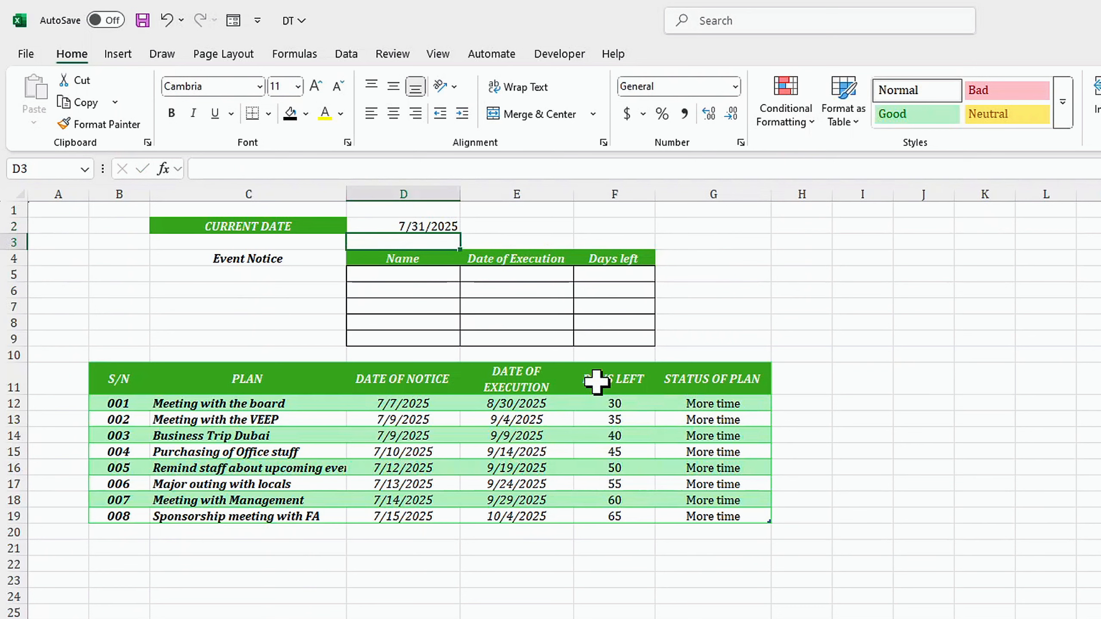
In cell C5 under Event Notice, enter a COUNTIF formula counting "Upcoming event" in the table's STATUS OF PLAN column.
click(628, 404)
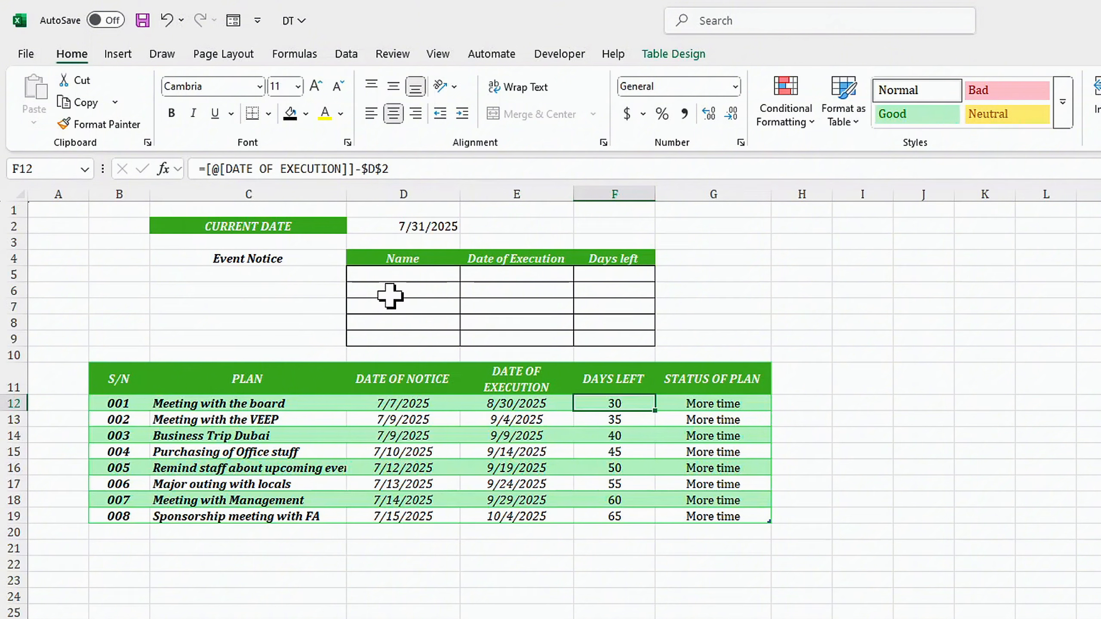
click(193, 277)
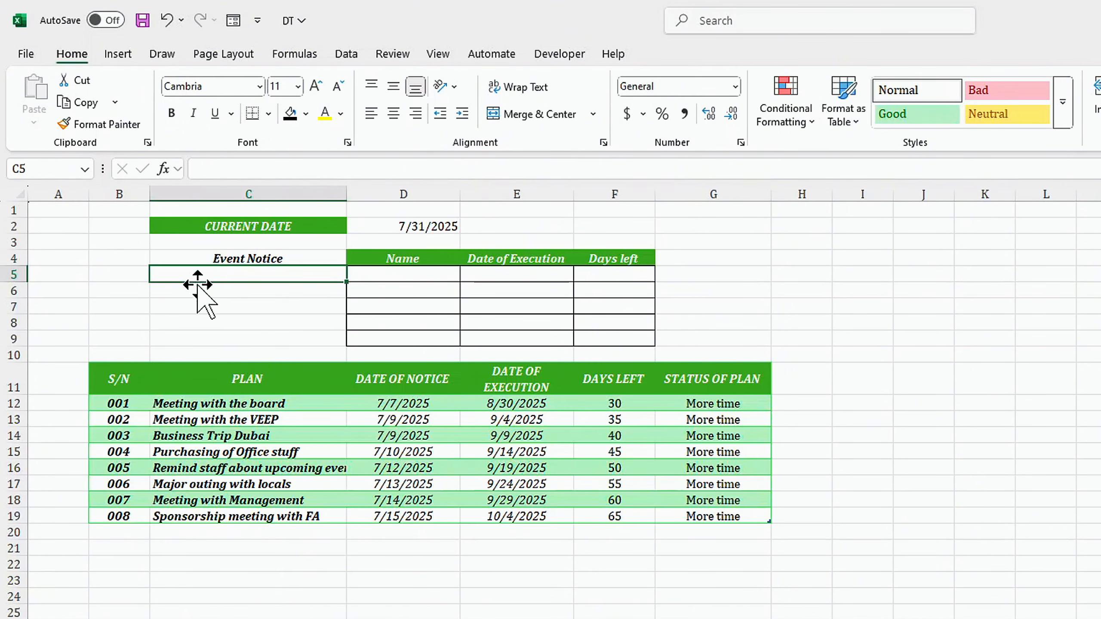
click(226, 167)
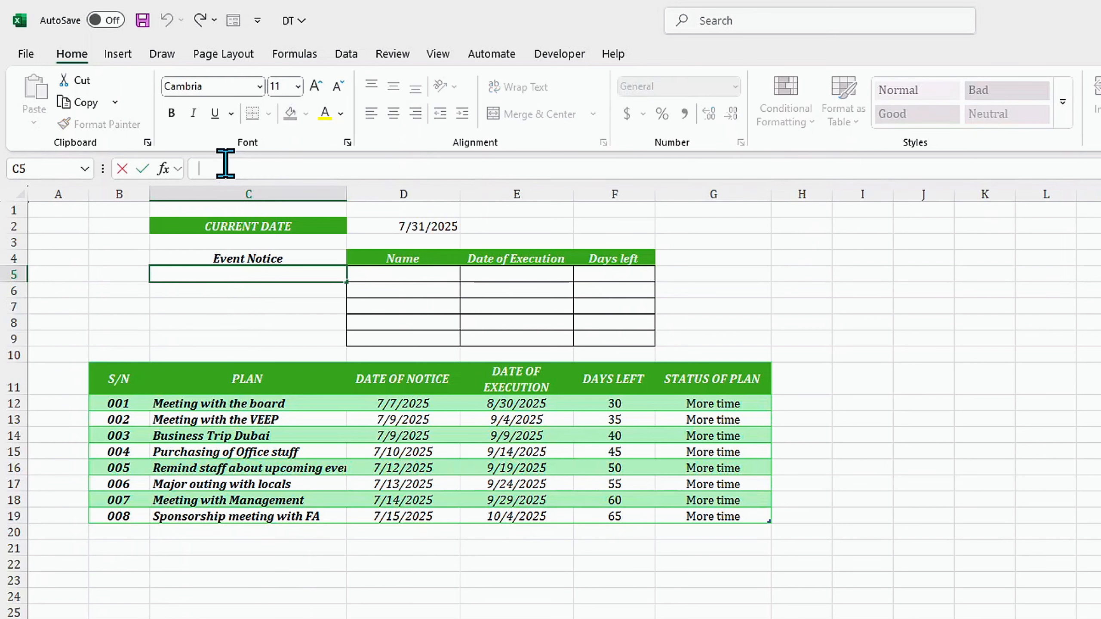
text(=)
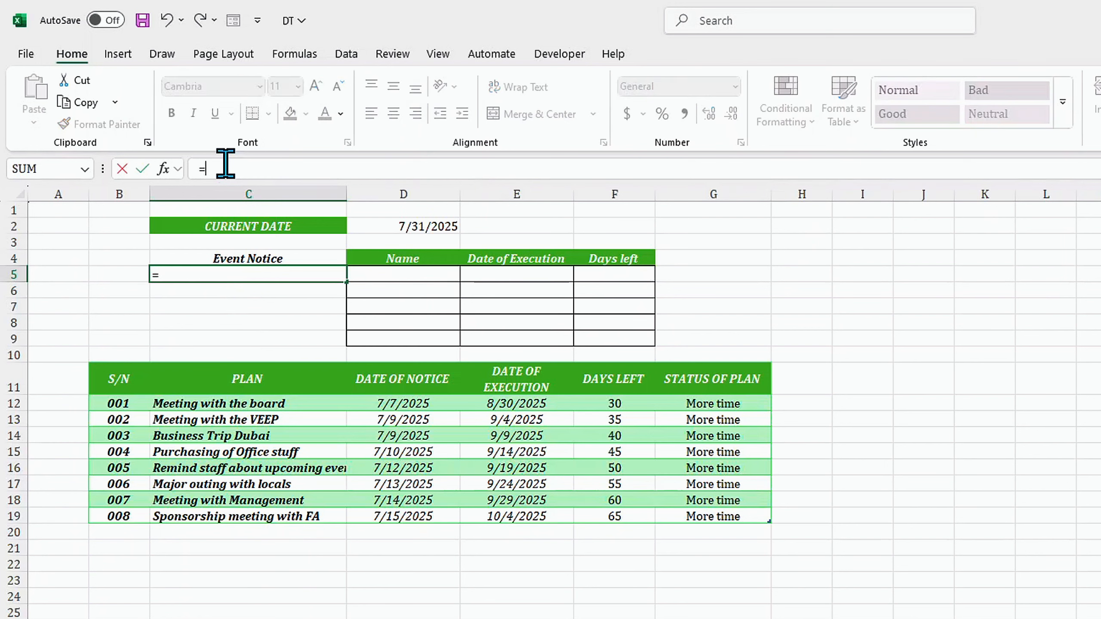
text(counit)
key(BackSpace)
key(BackSpace)
text(tif)
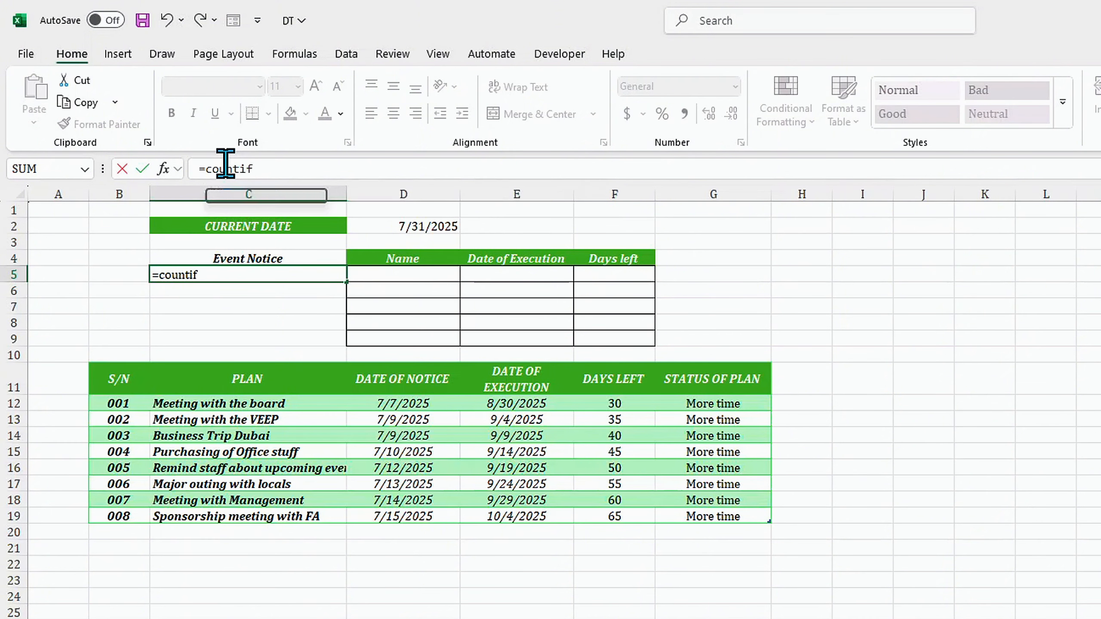
key(Tab)
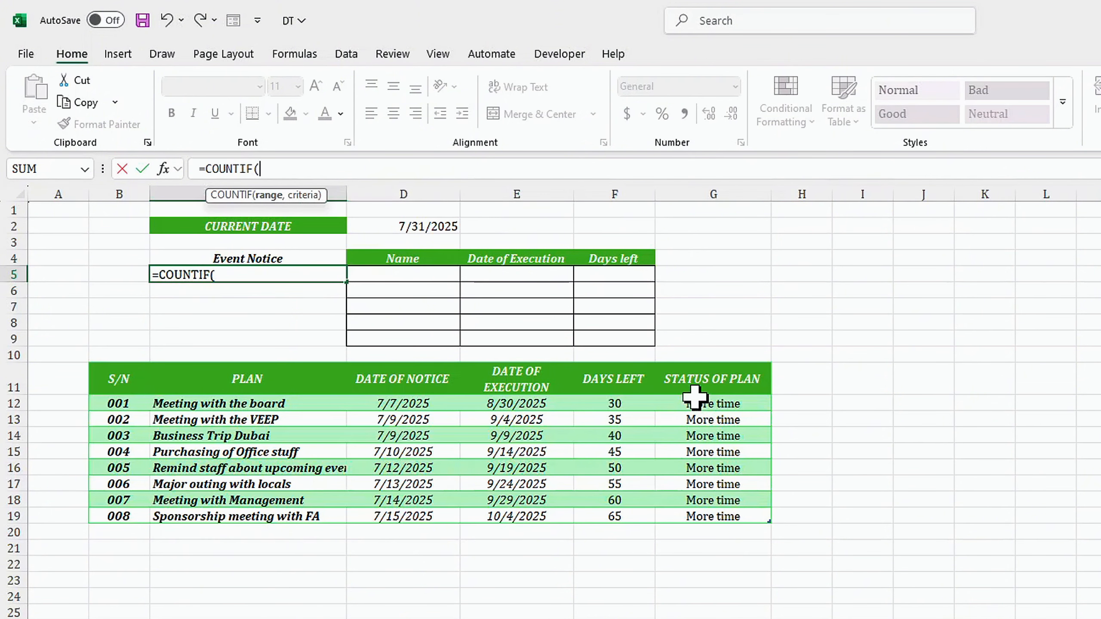
drag(697, 402, 717, 511)
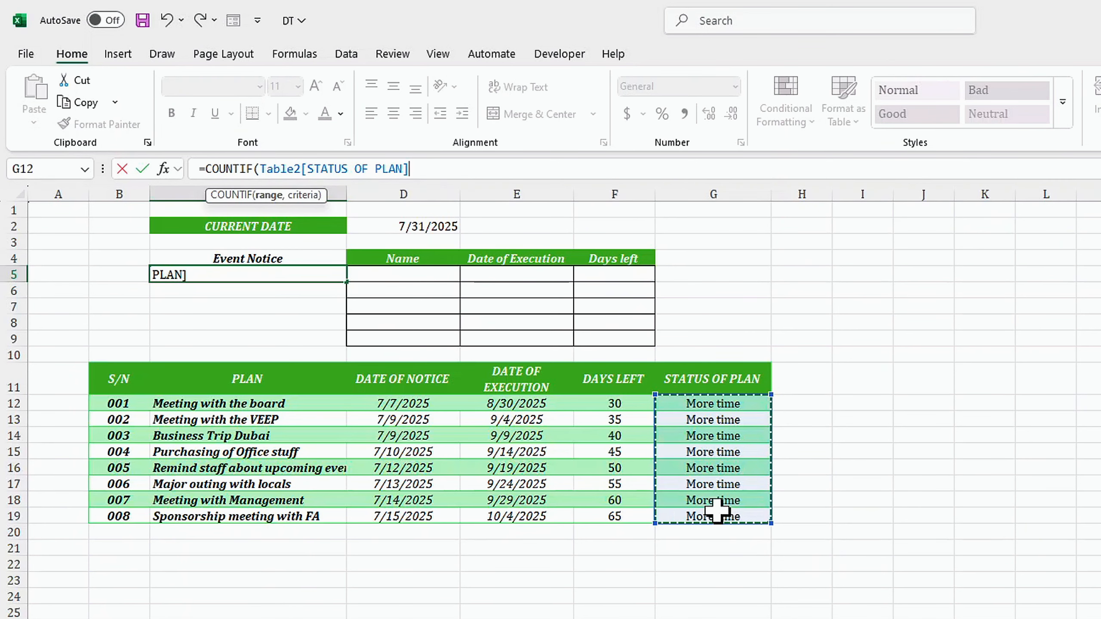
text(,)
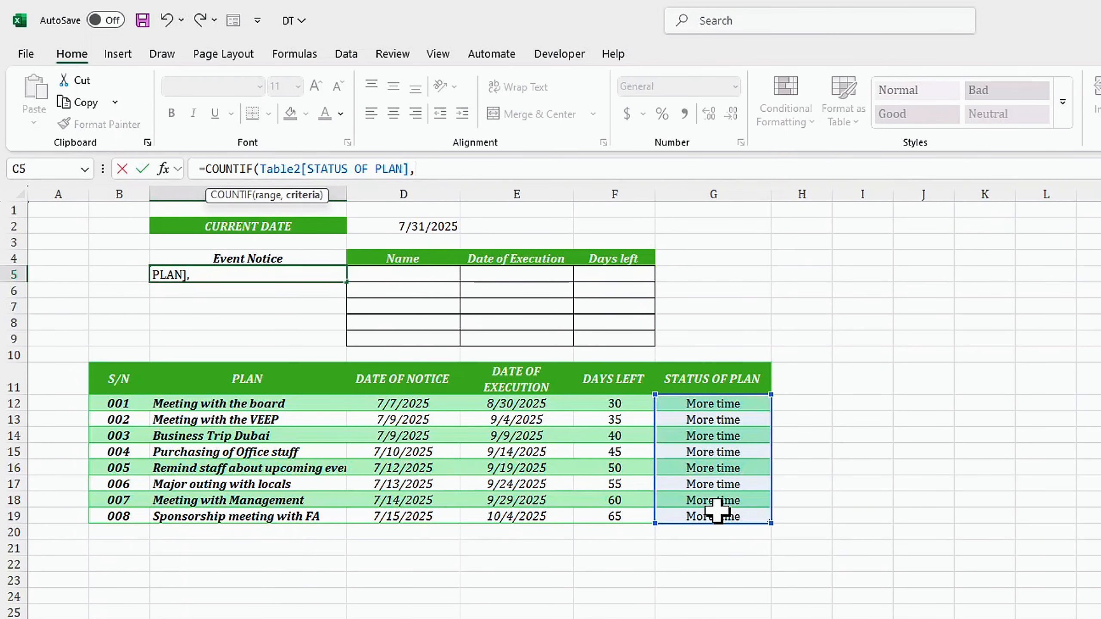
text("Upcoming)
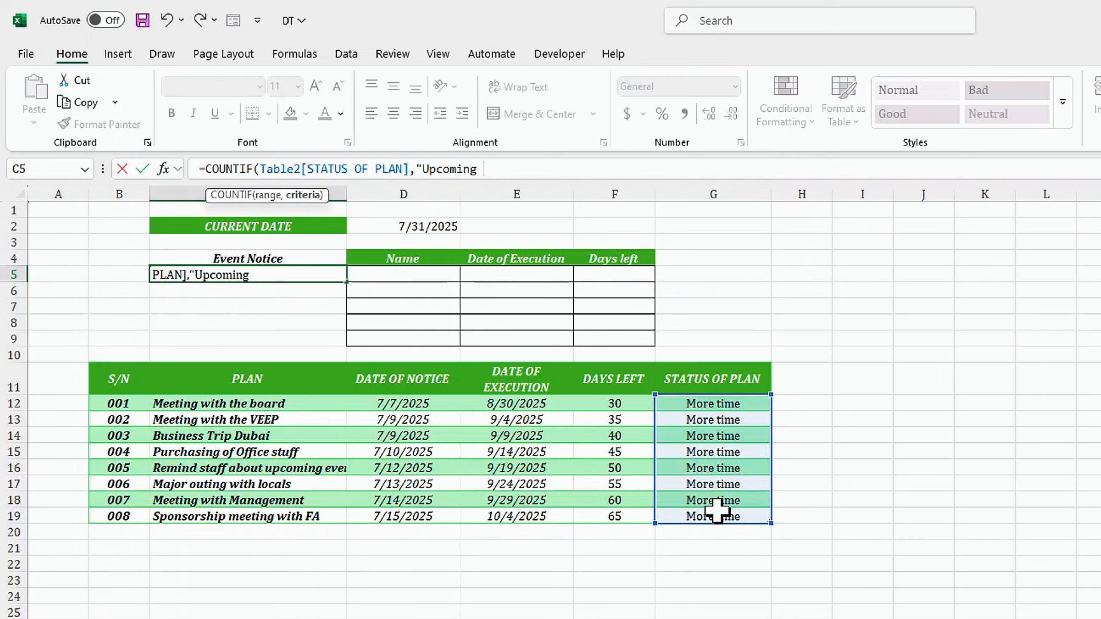
text( event"))
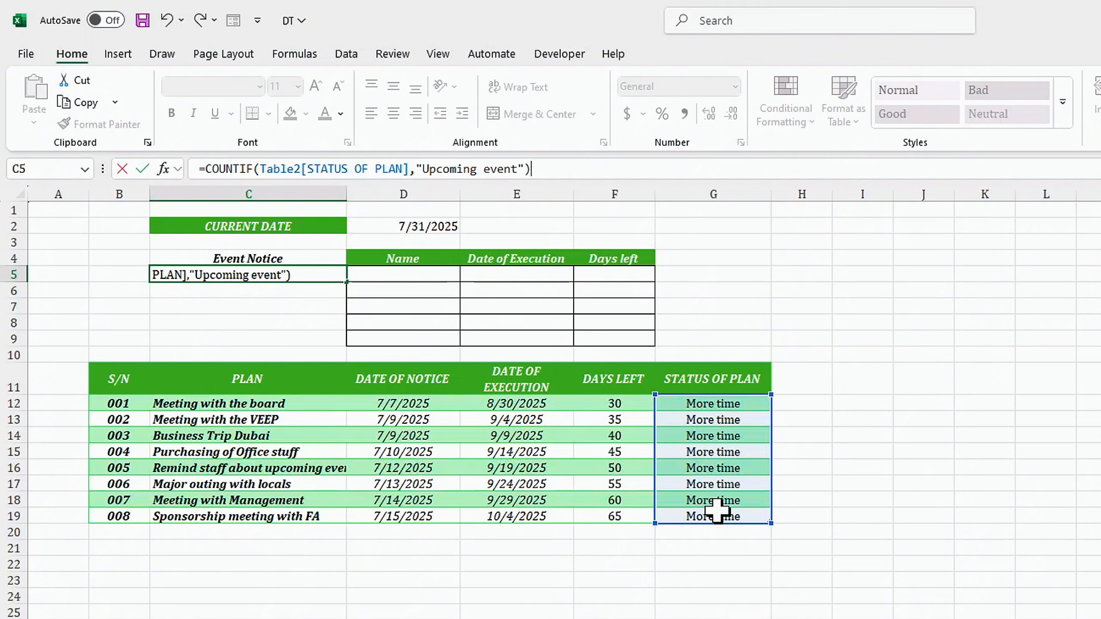
key(Return)
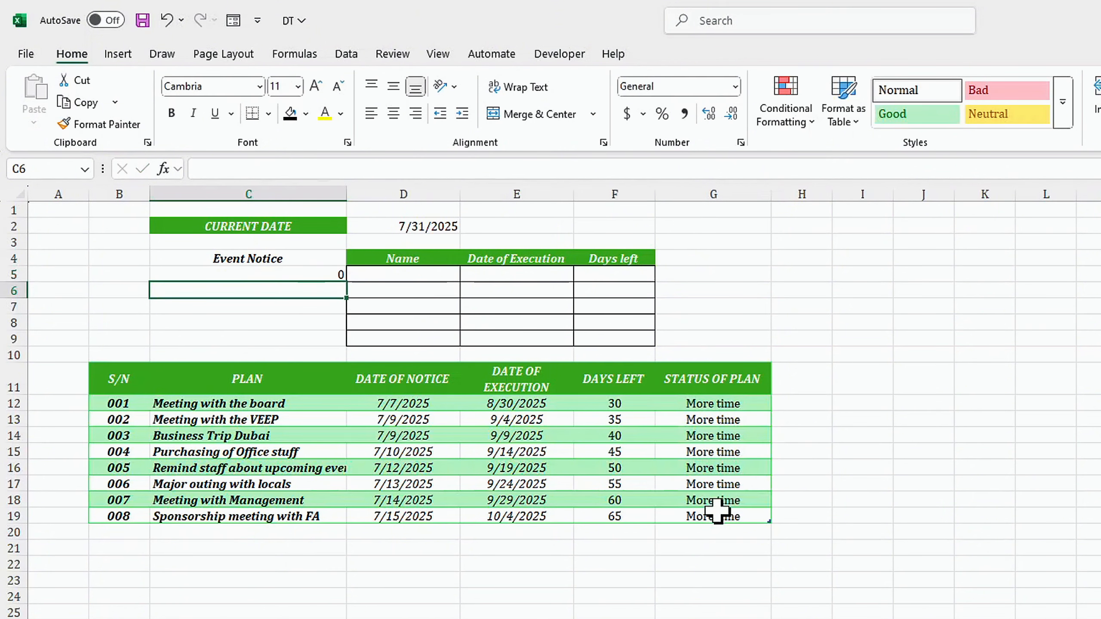
Append & " Notifications" to the COUNTIF formula in C5.
double_click(306, 270)
text(&)
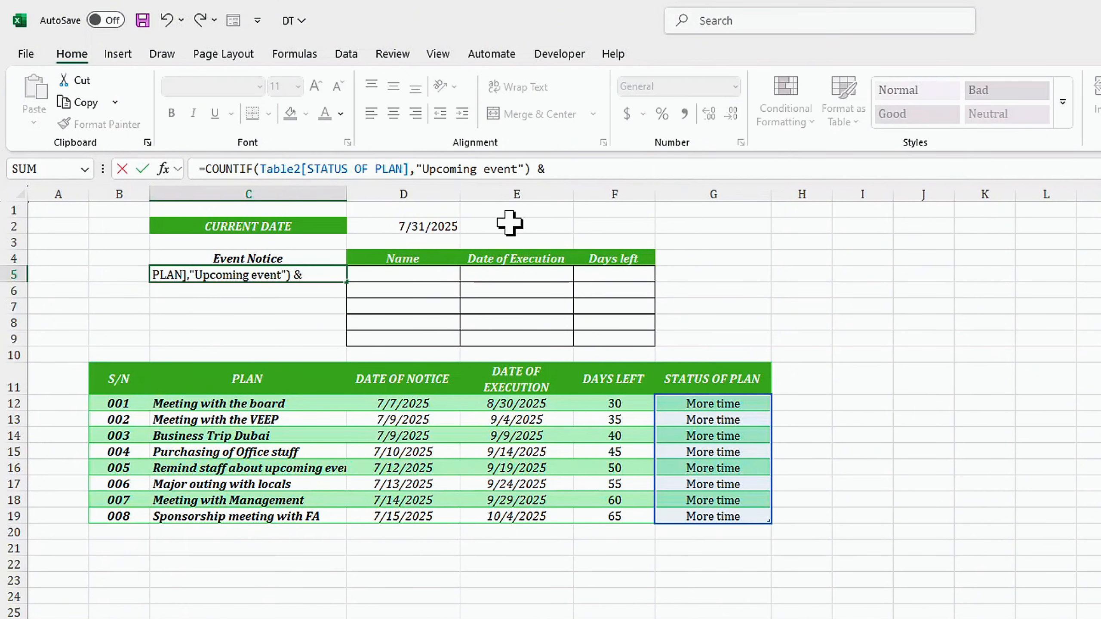
text( " Notificatio)
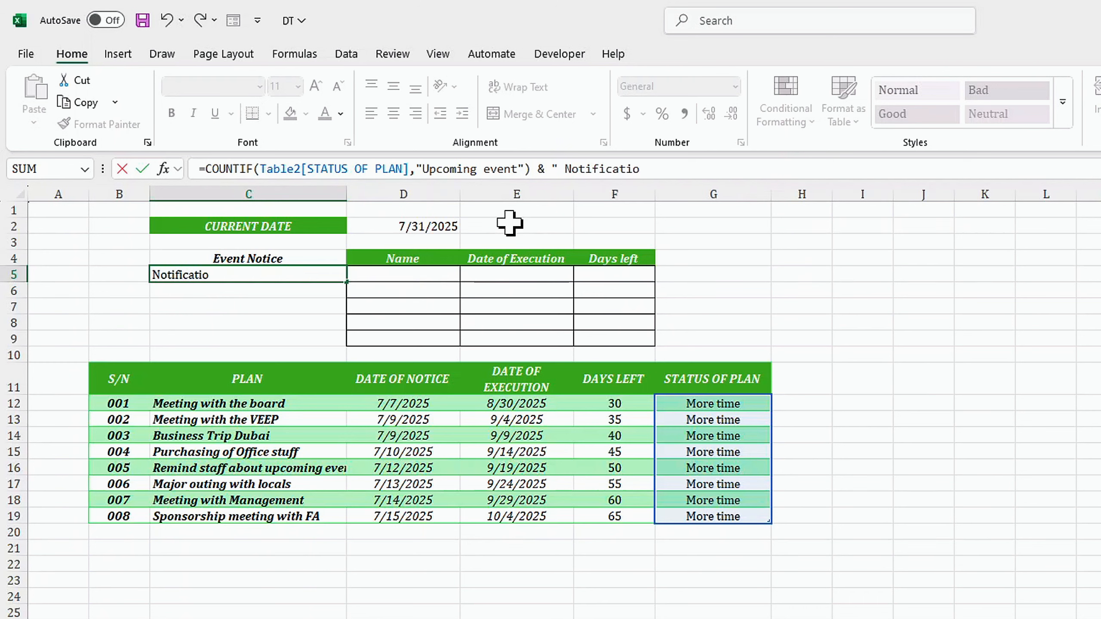
text(ns")
key(Return)
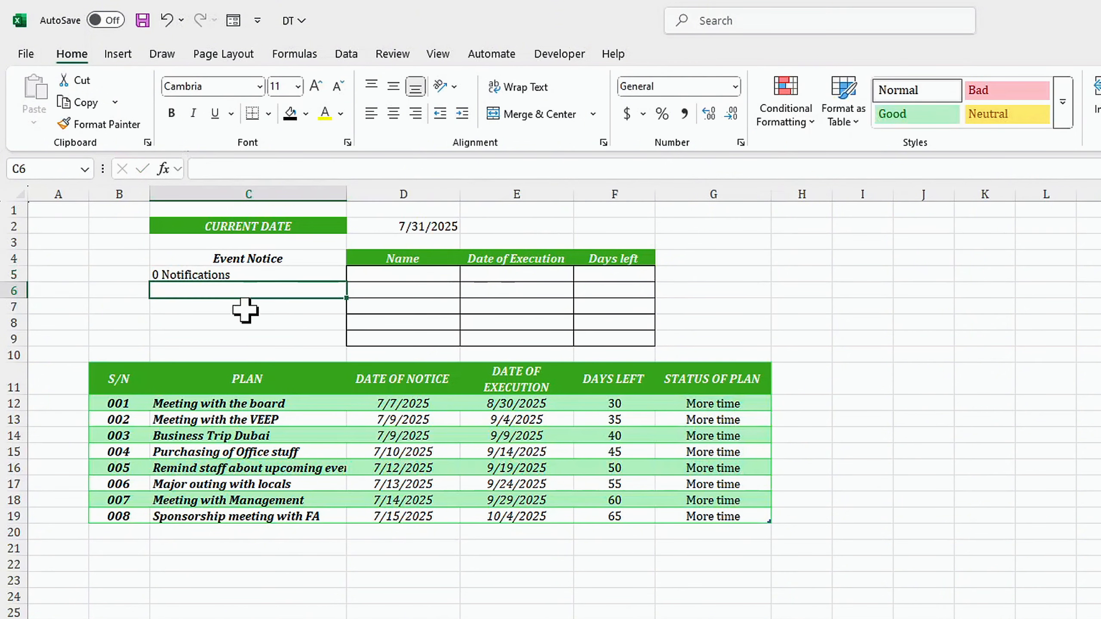
click(188, 275)
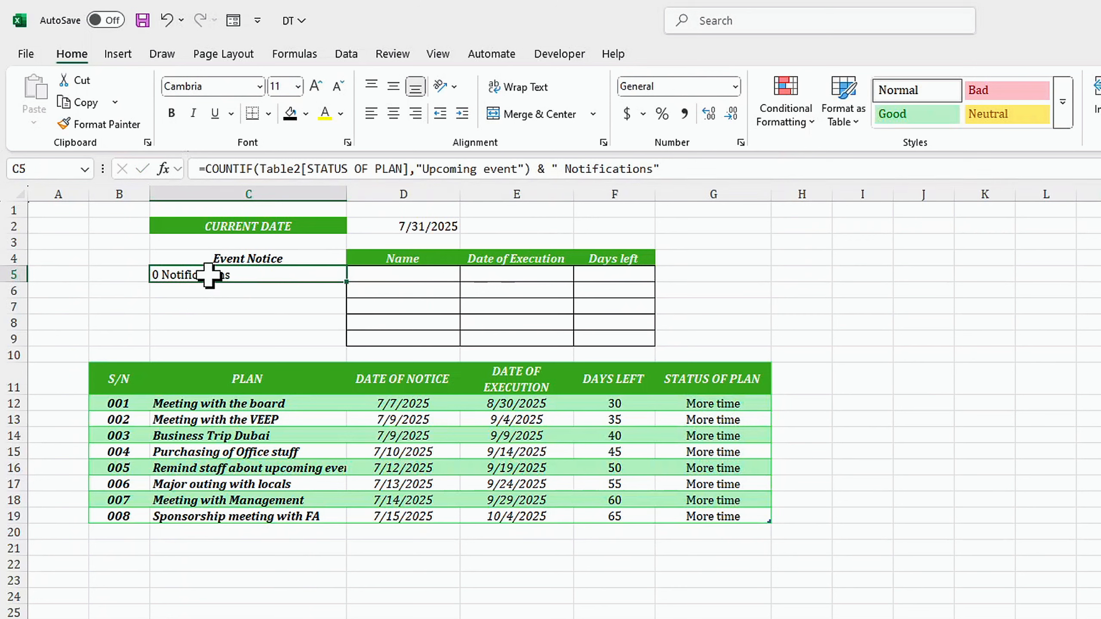
Replace the current date in D2 with 8/25/2025 to test the notification count.
click(403, 227)
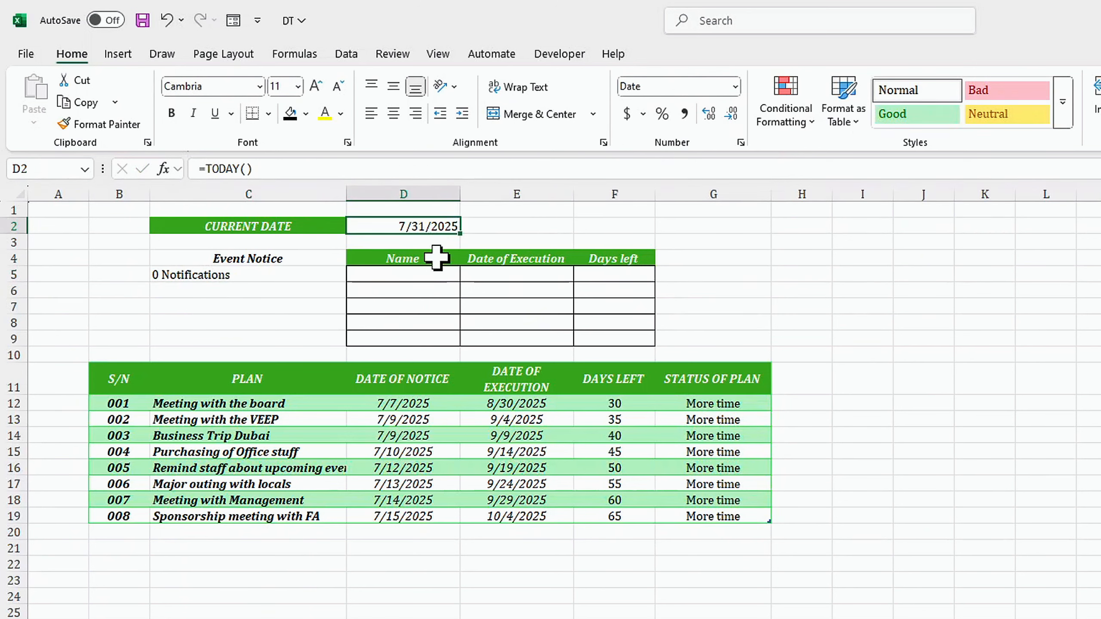
text(8)
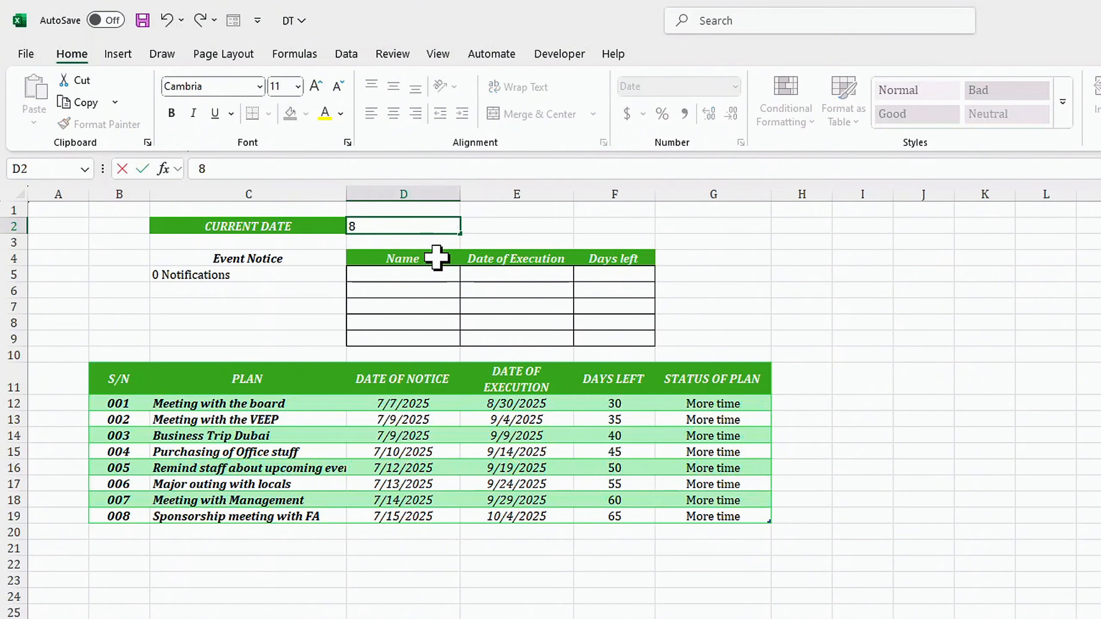
text(/25/2025)
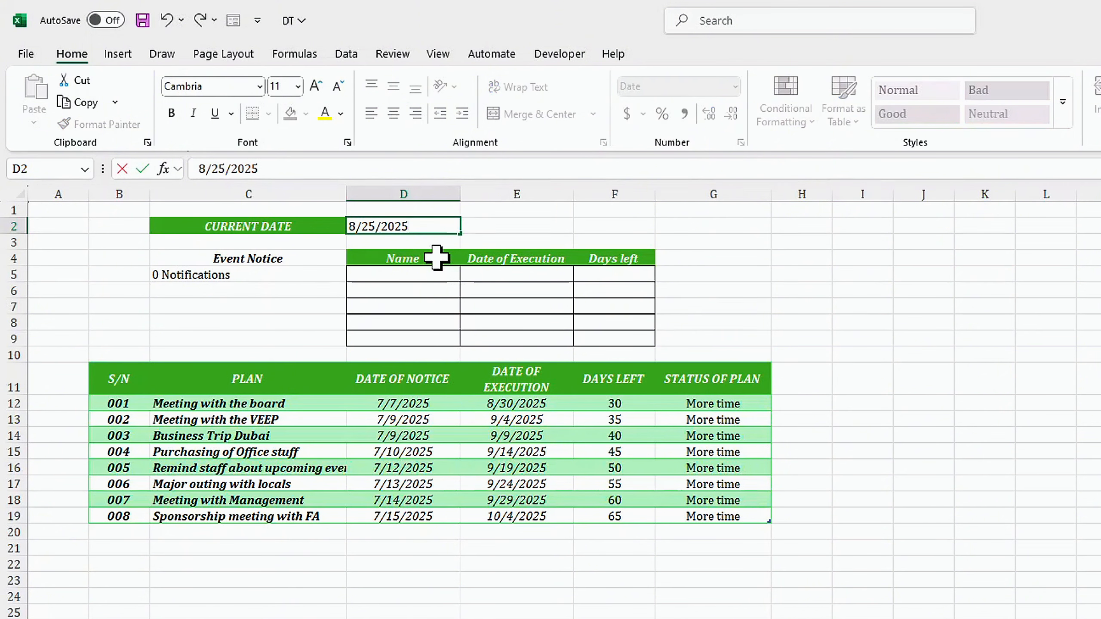
key(Return)
Correct the COUNTIF criterion in C5 to "Upcoming events" so it matches the wording in the status column.
click(218, 274)
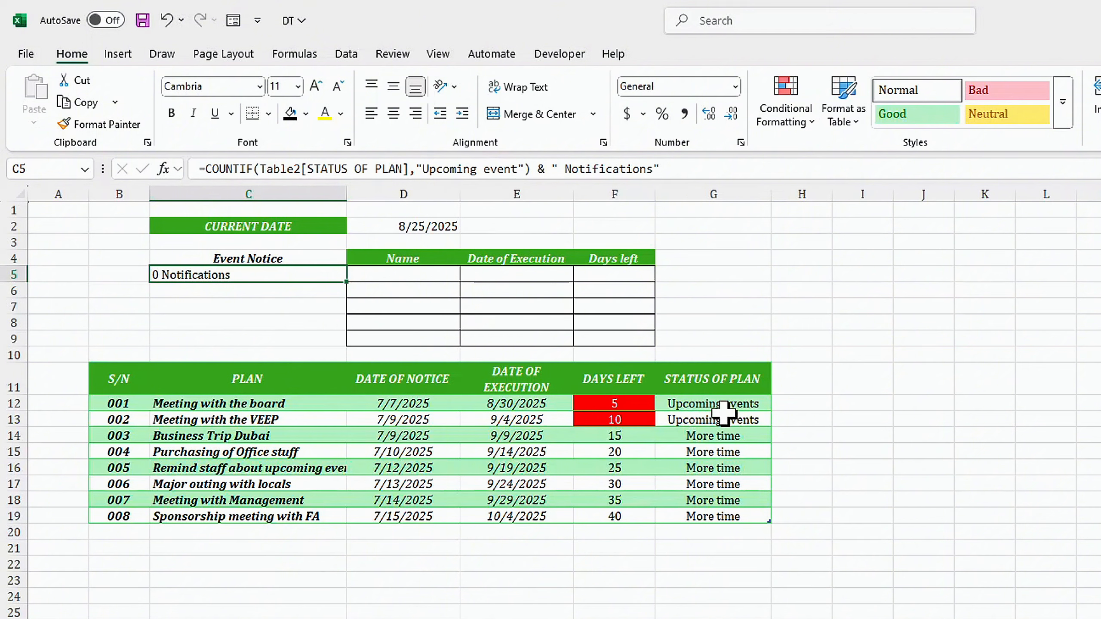
click(518, 168)
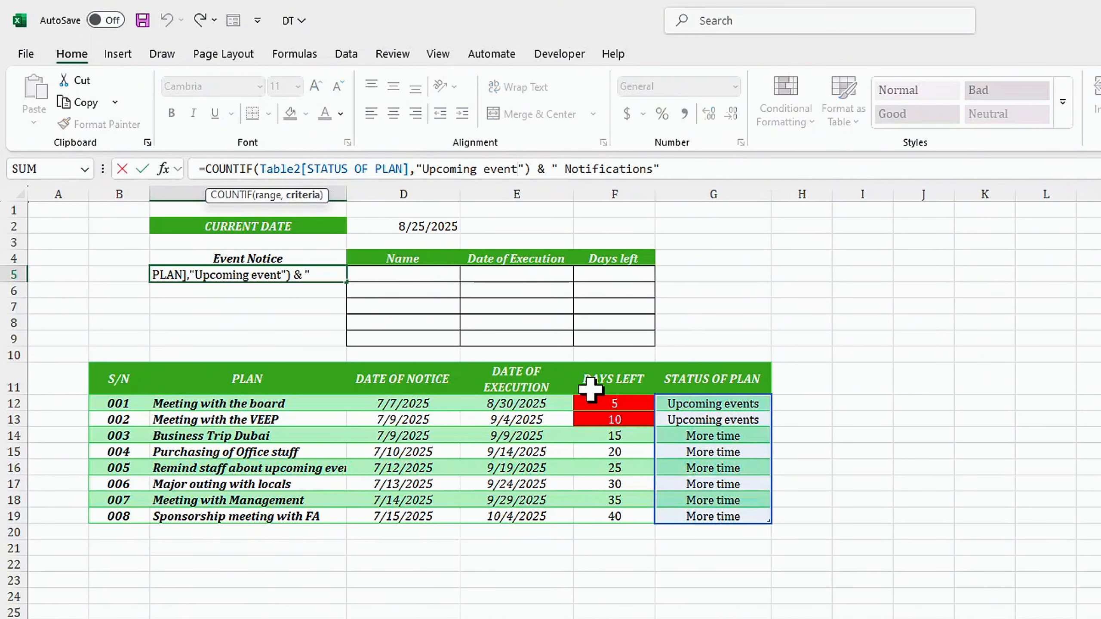
key(Return)
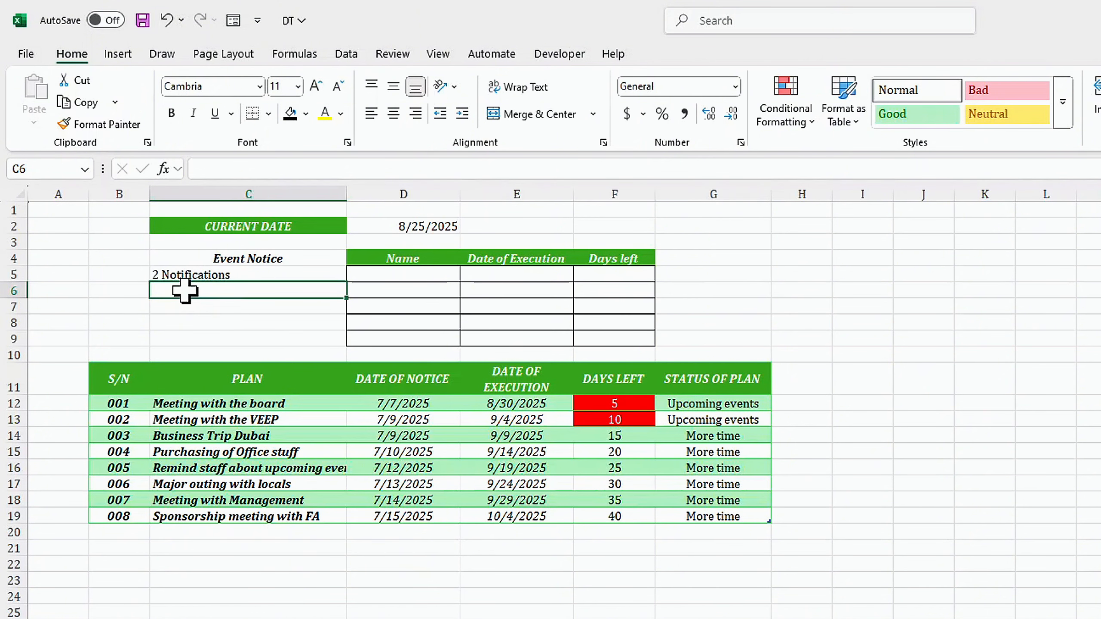
Begin an IF formula in C6 with the logical test C5>=1&" Notification(s)".
click(223, 174)
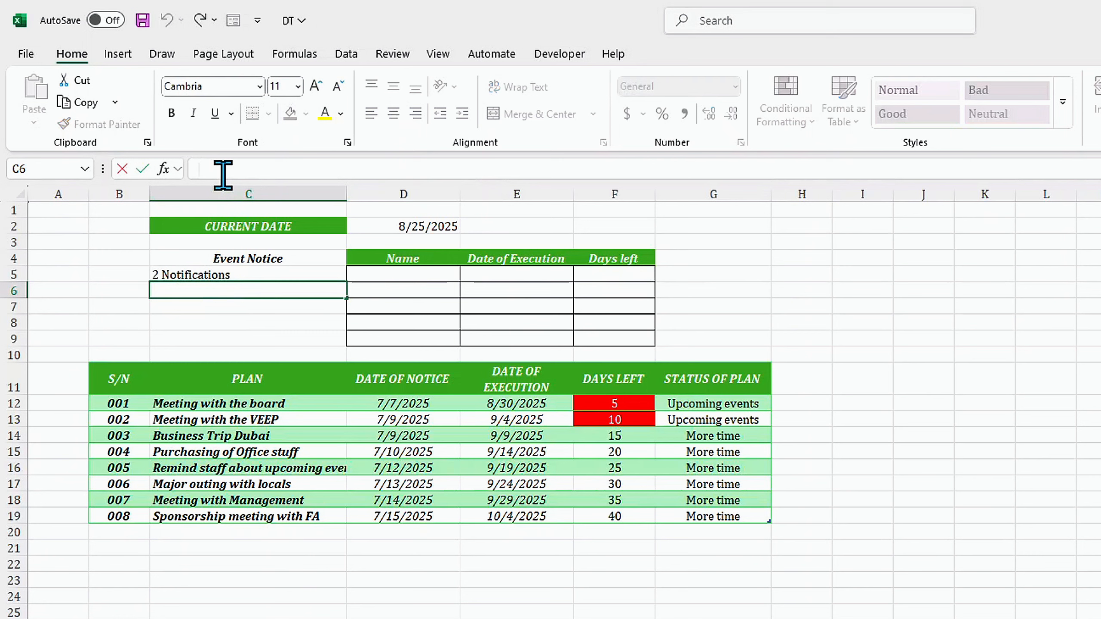
text(=fi)
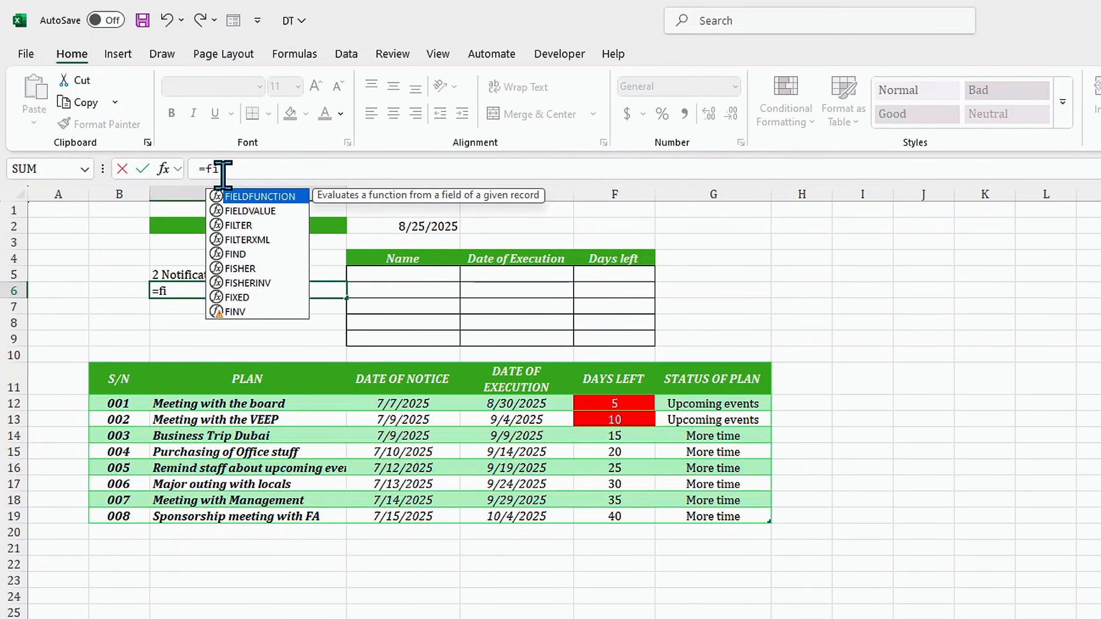
key(BackSpace)
key(BackSpace)
text(if)
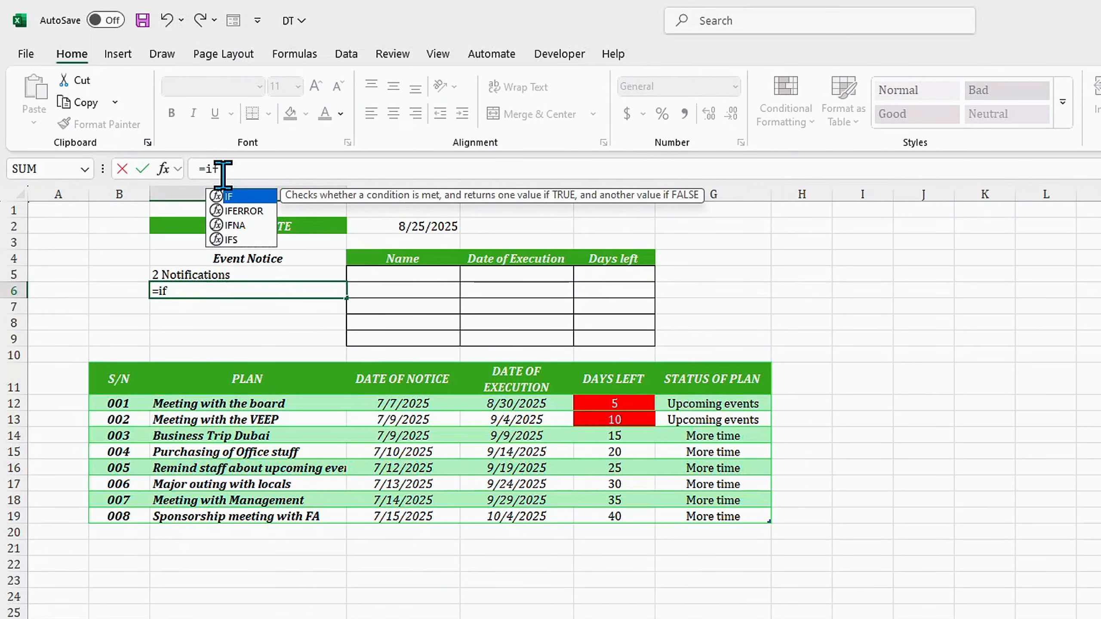
key(Tab)
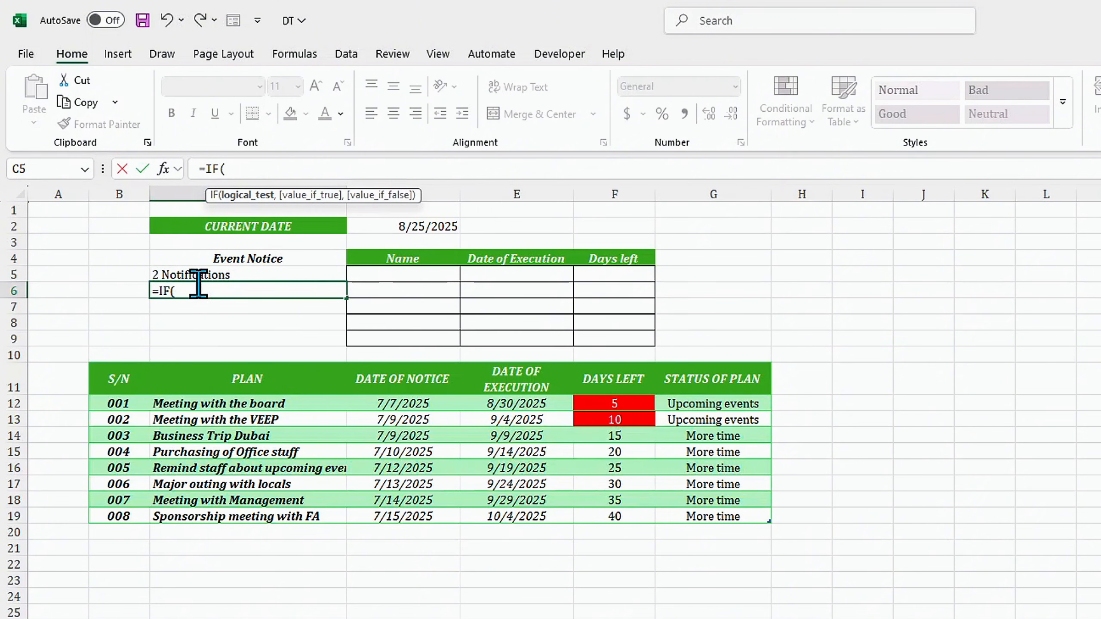
click(194, 274)
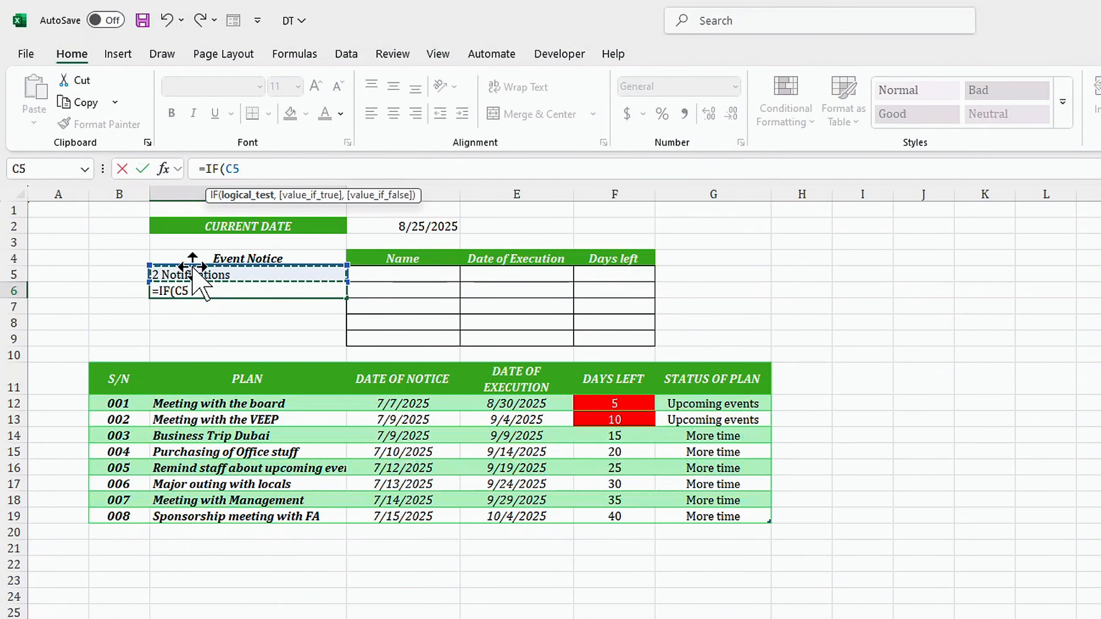
text(>=1)
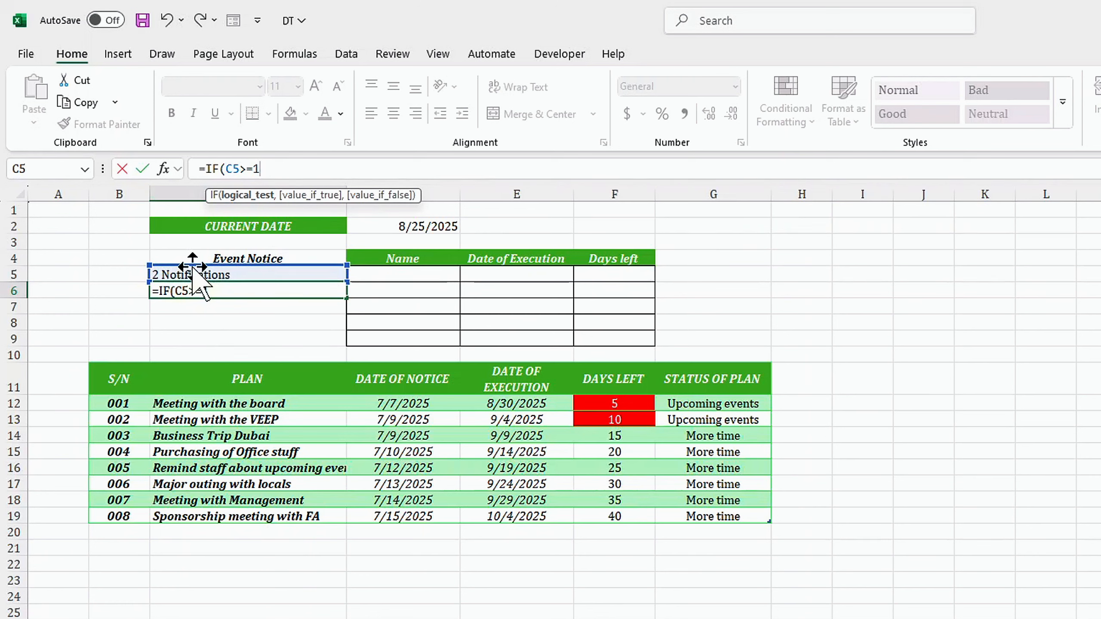
text(&)
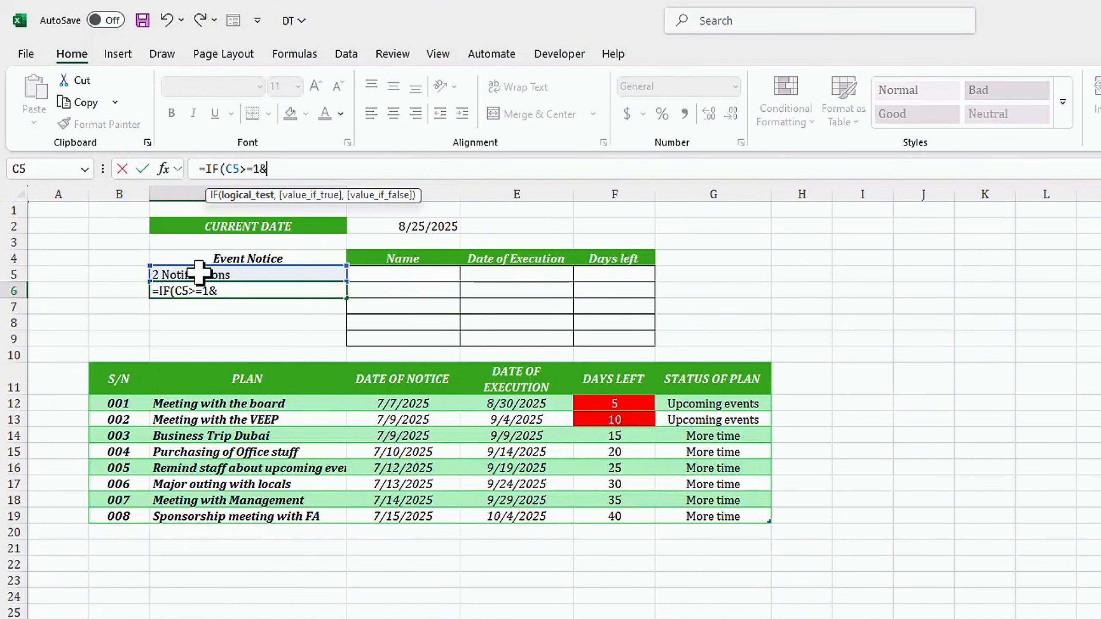
text(" Notification)
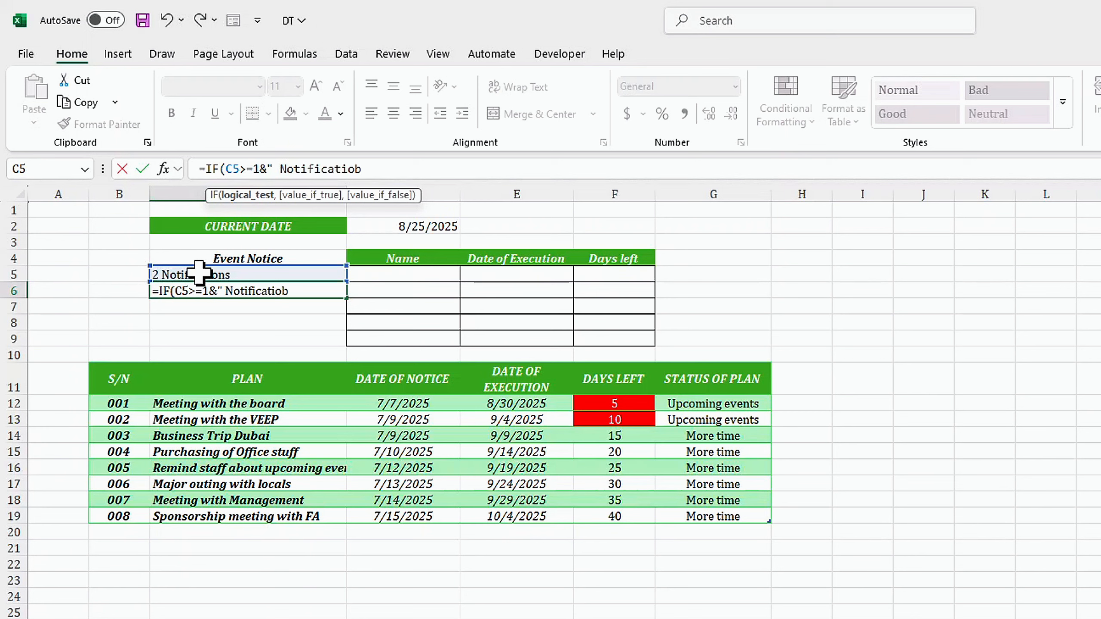
text((s))
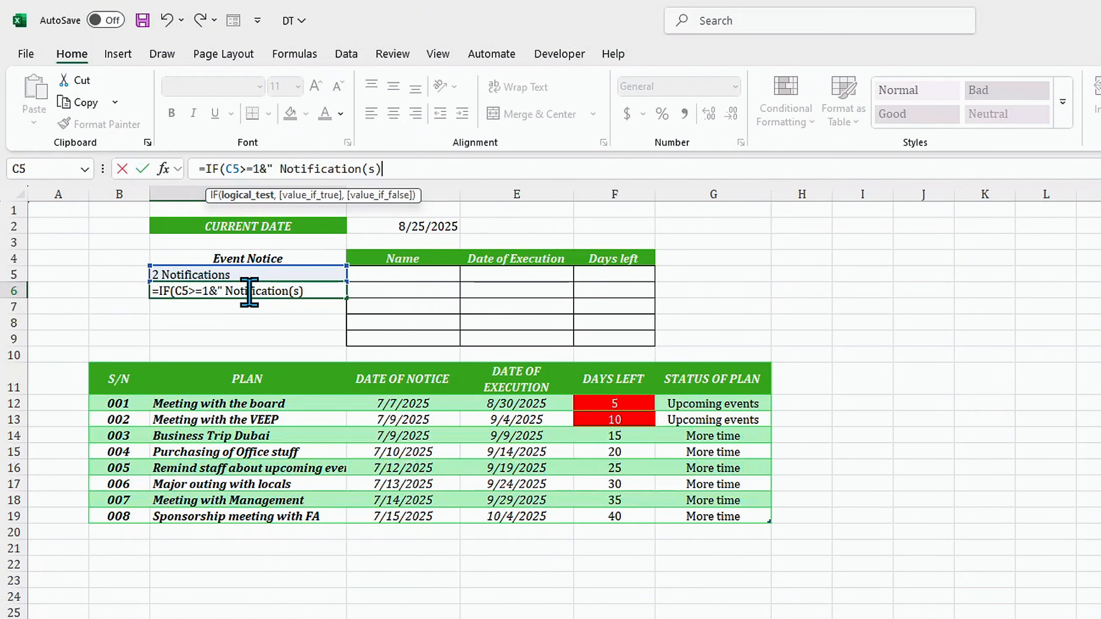
Complete the IF formula in C6 to return "Upcoming events" when true and an empty string when false.
text(",")
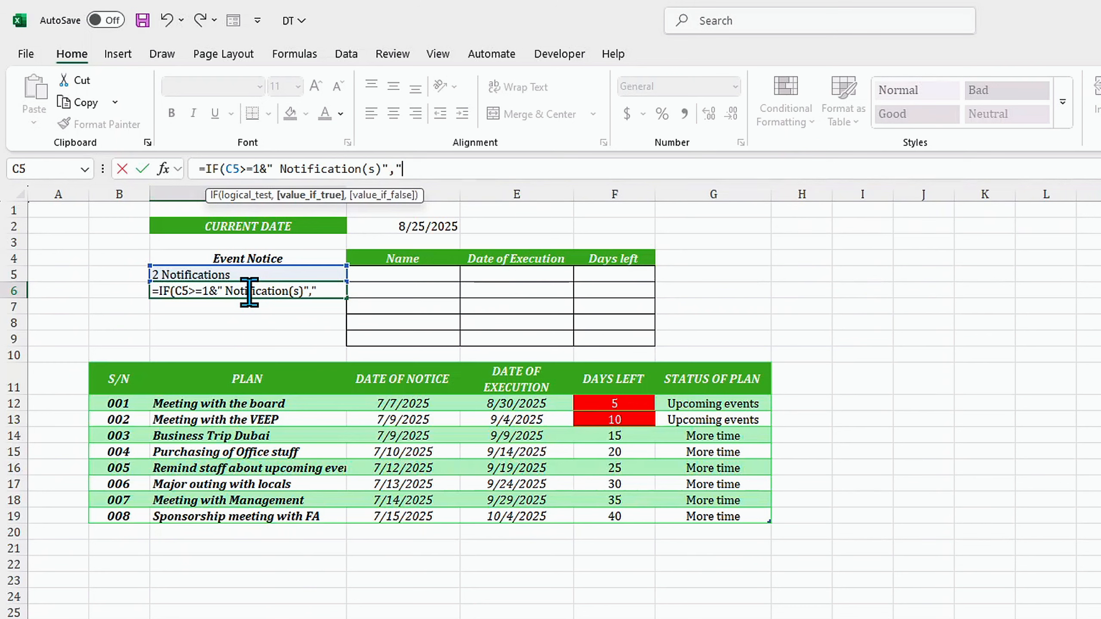
text(Upcoming events")
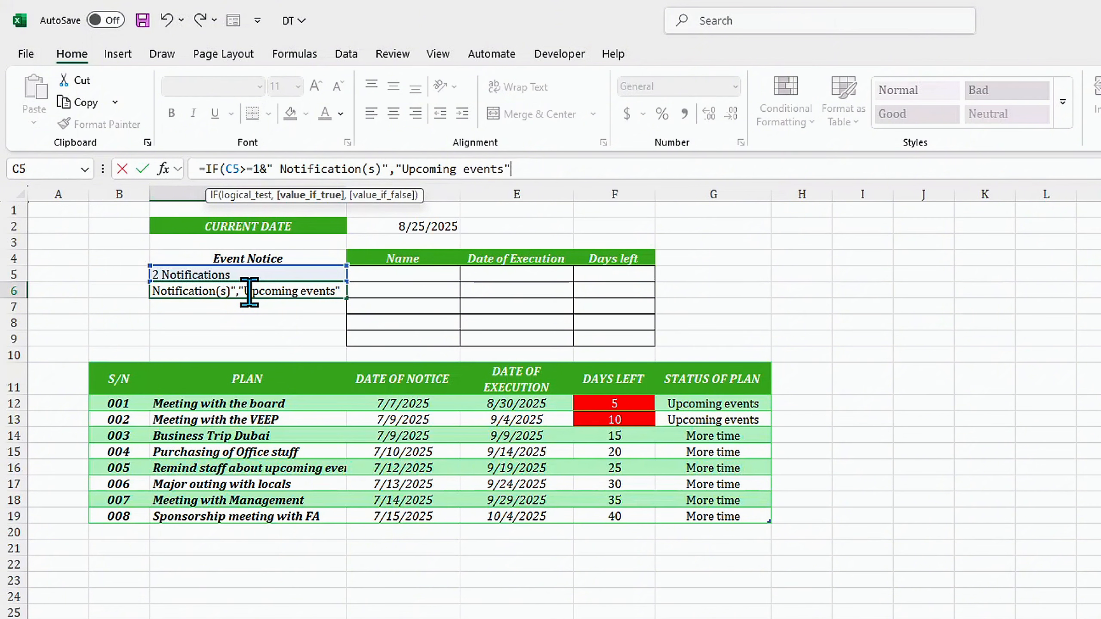
text(,"")
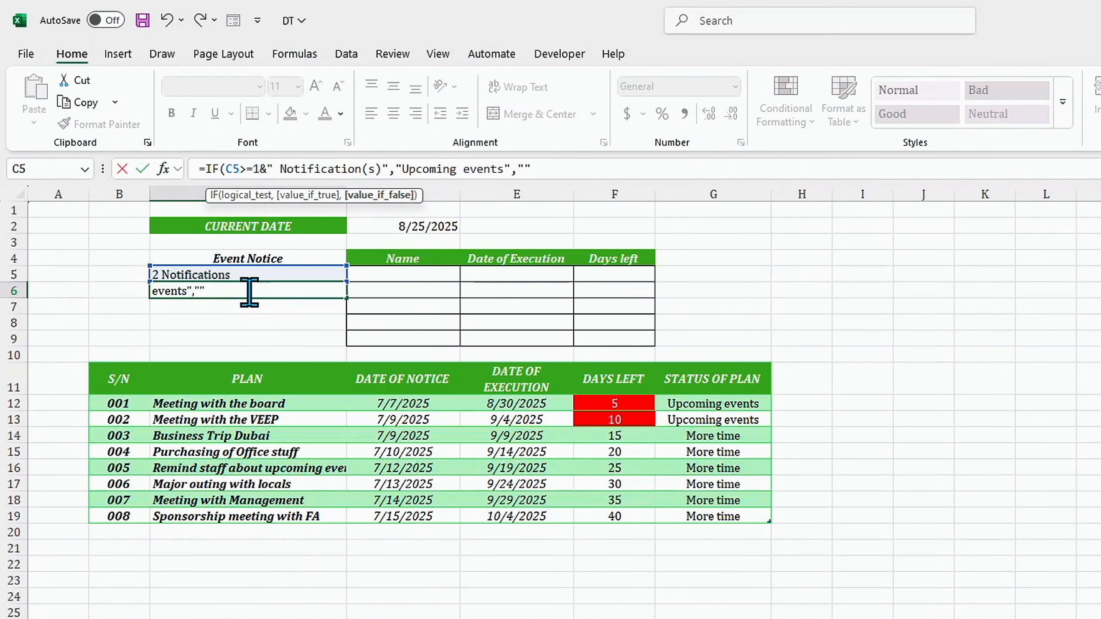
text())
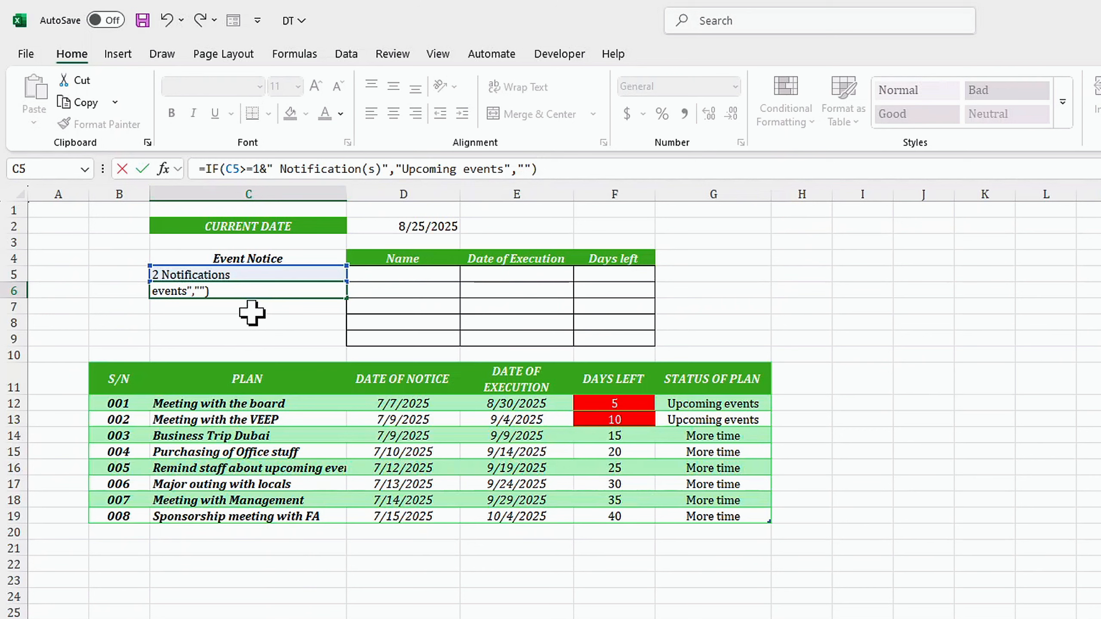
key(Return)
click(184, 288)
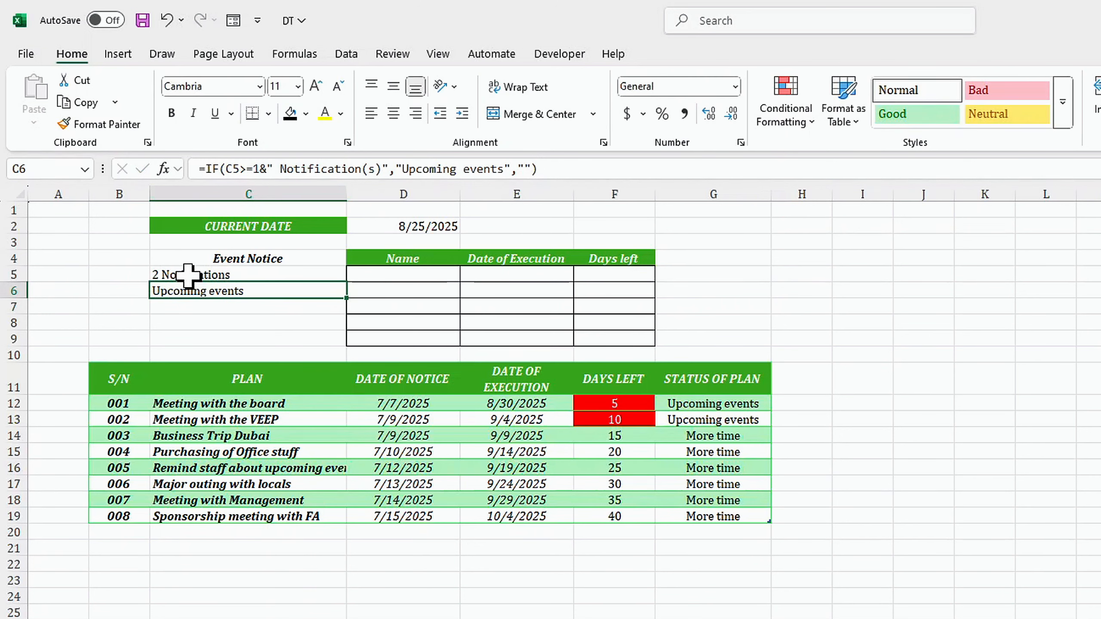
Change the text appended to the COUNTIF result in C5 to " Notification(s)".
click(184, 275)
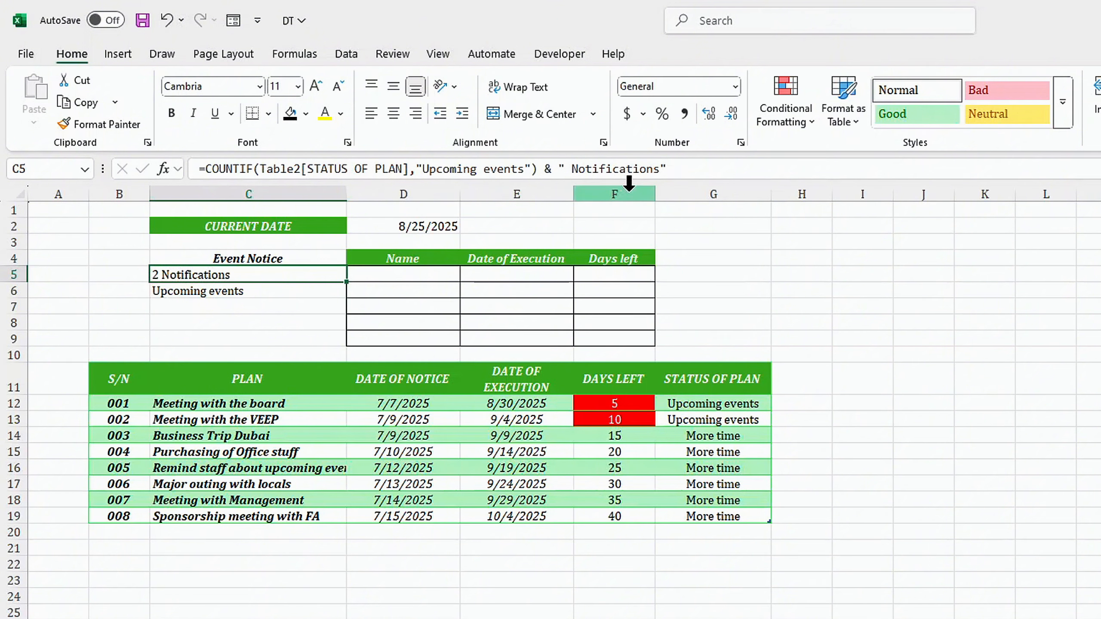
click(656, 168)
text(()
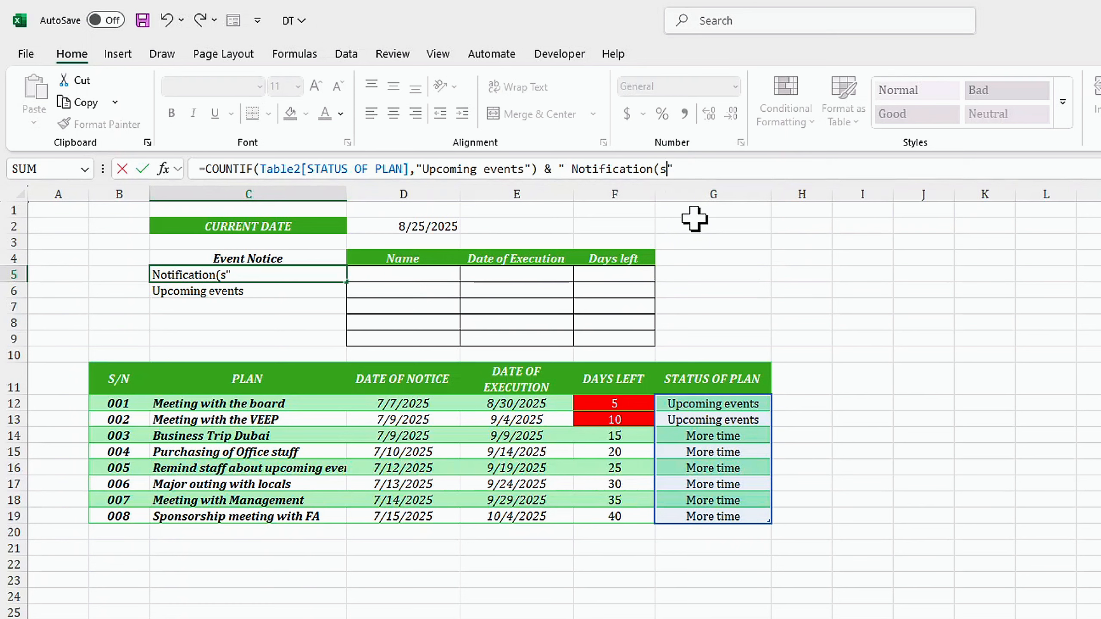
text())
key(Return)
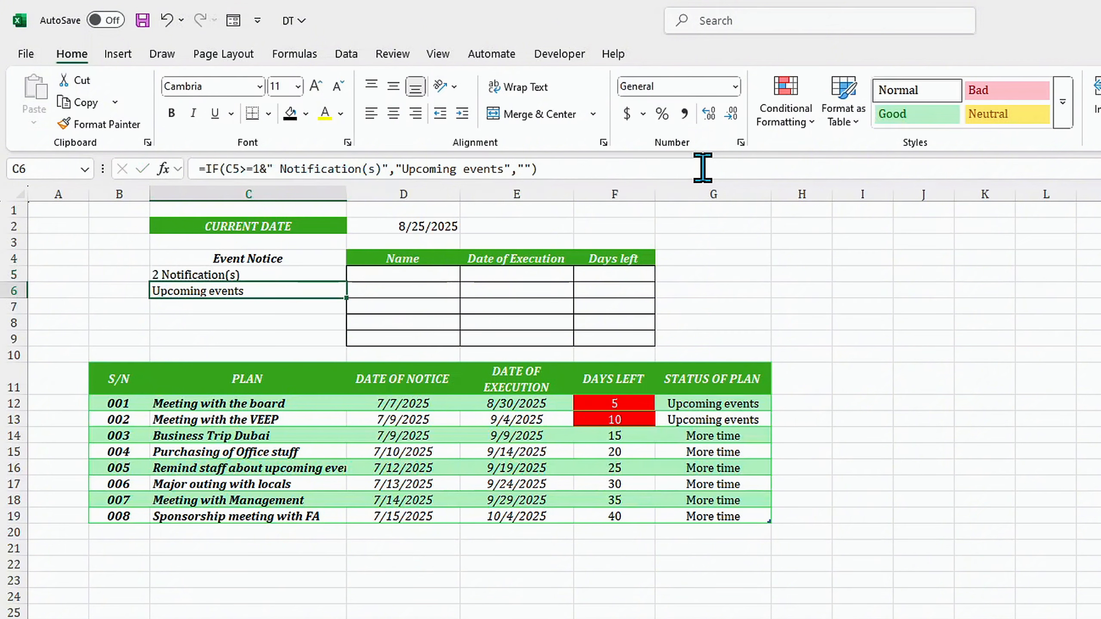
Begin a FILTER formula in D5 with the PLAN column of the events table as the array.
click(403, 274)
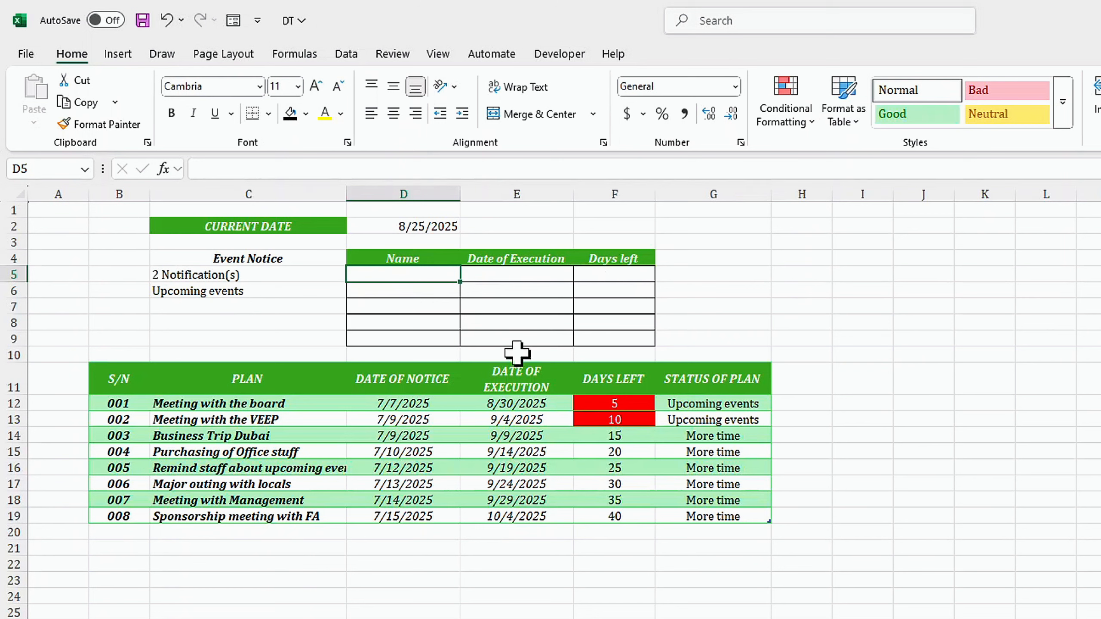
click(225, 169)
text(=filter)
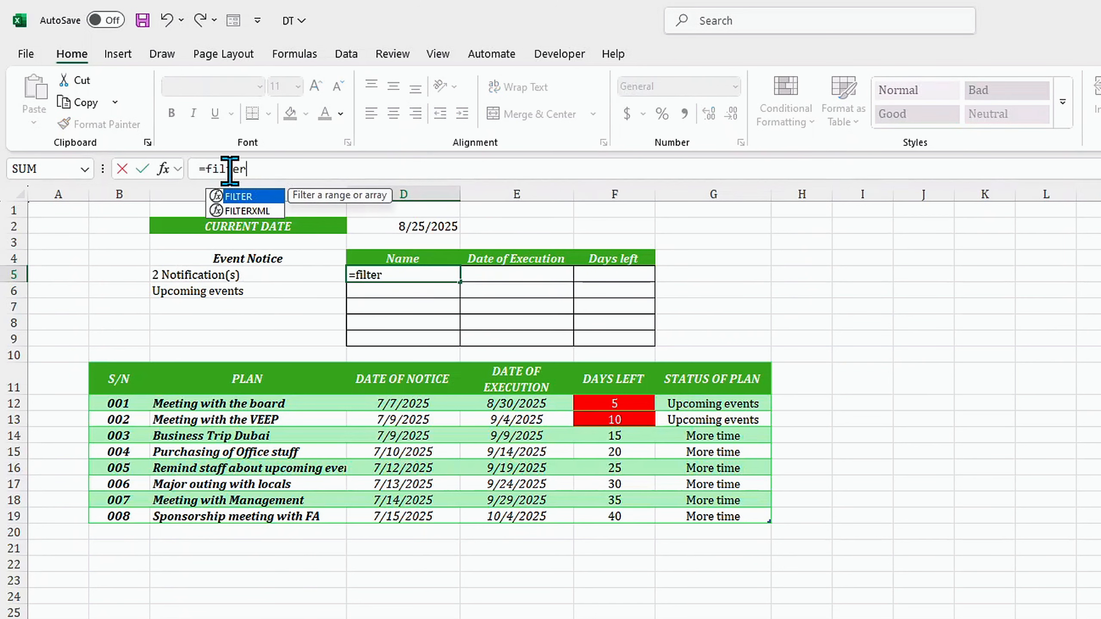
key(Tab)
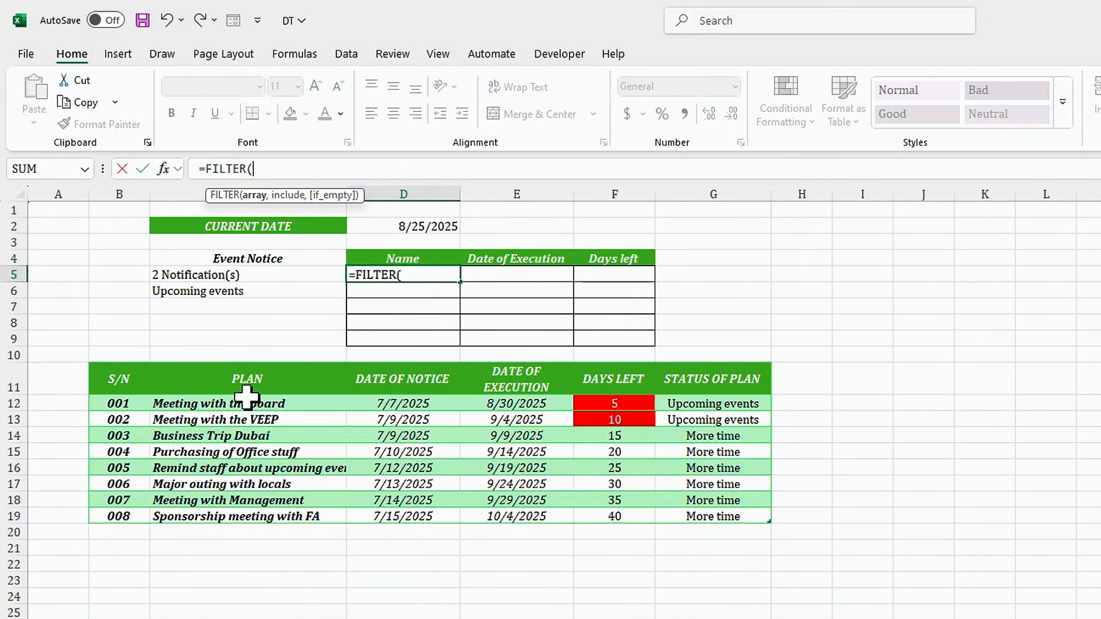
drag(246, 405, 246, 442)
drag(251, 505, 255, 516)
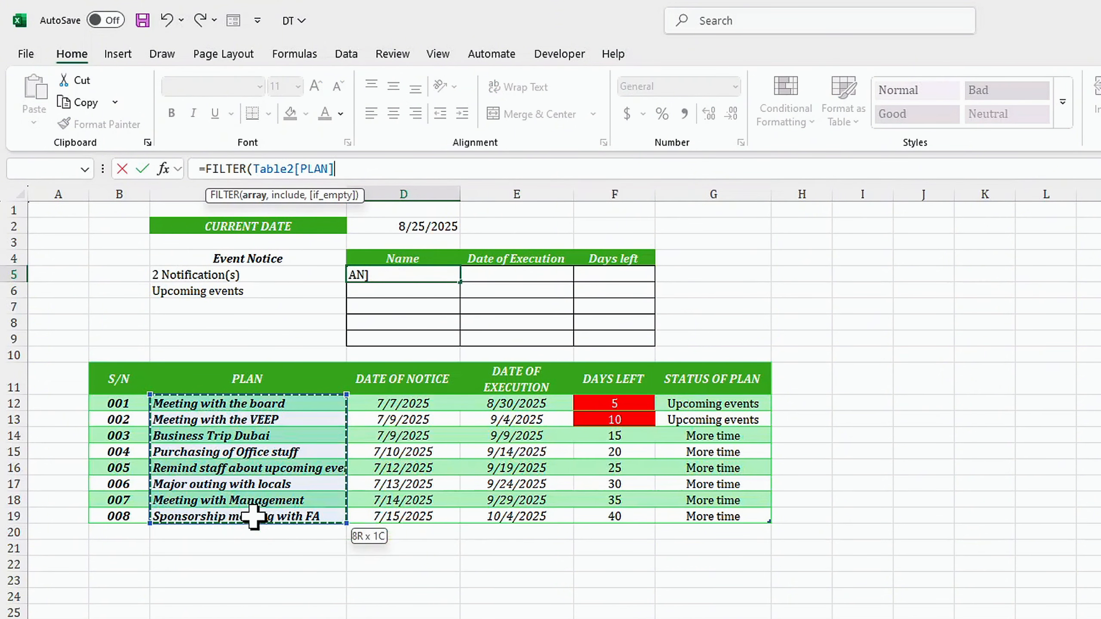
text(,)
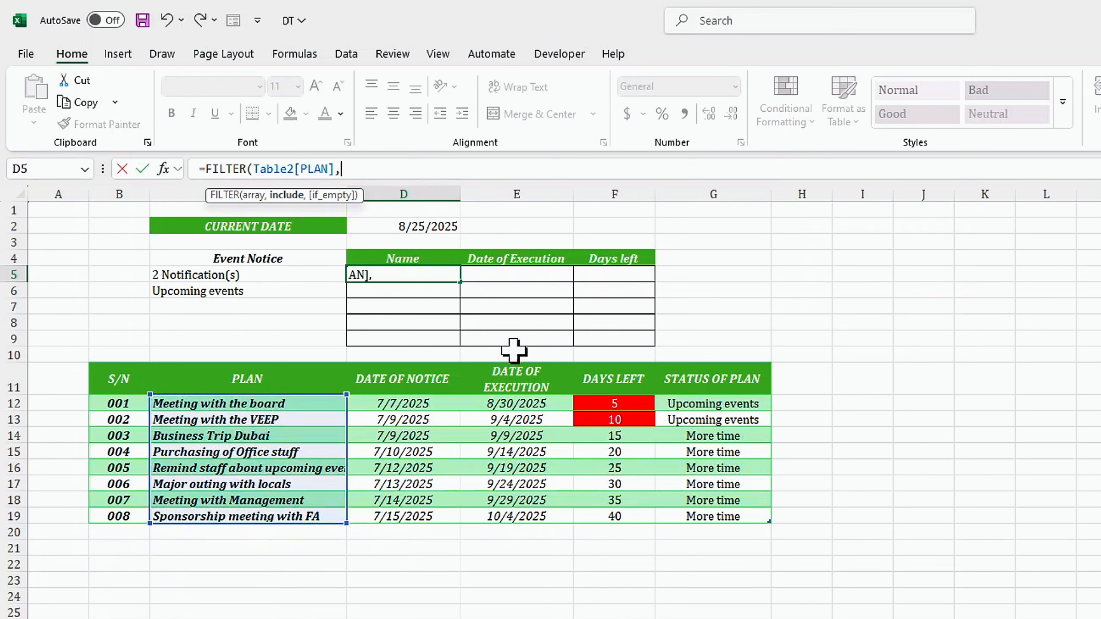
Complete the FILTER in D5 to include rows whose STATUS OF PLAN equals $C$6, and widen column D to fit the names.
drag(693, 401, 705, 517)
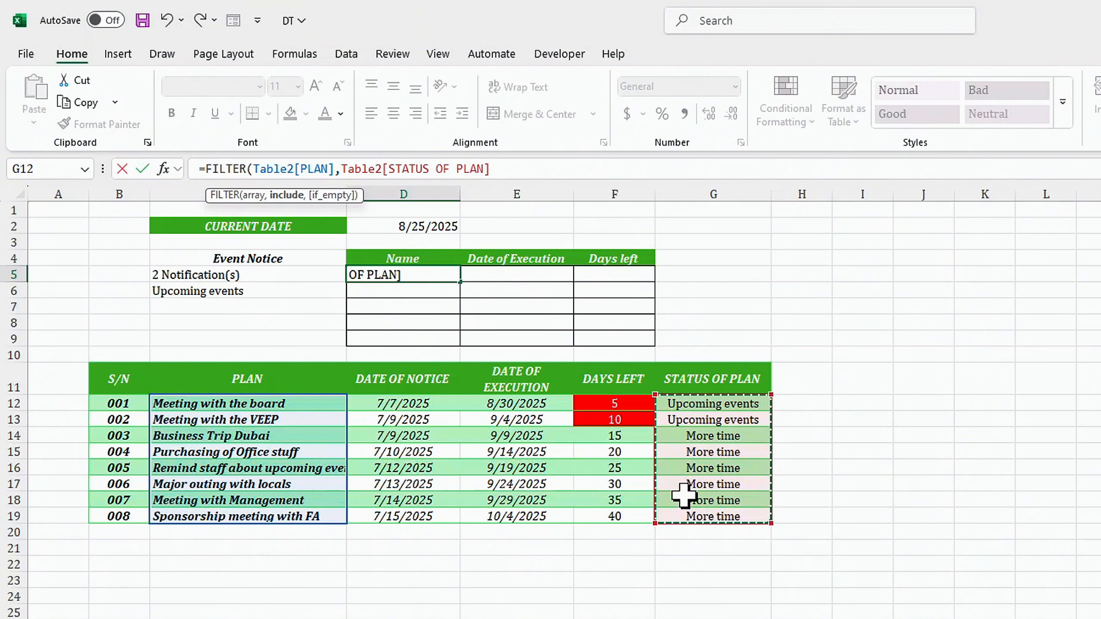
text(=)
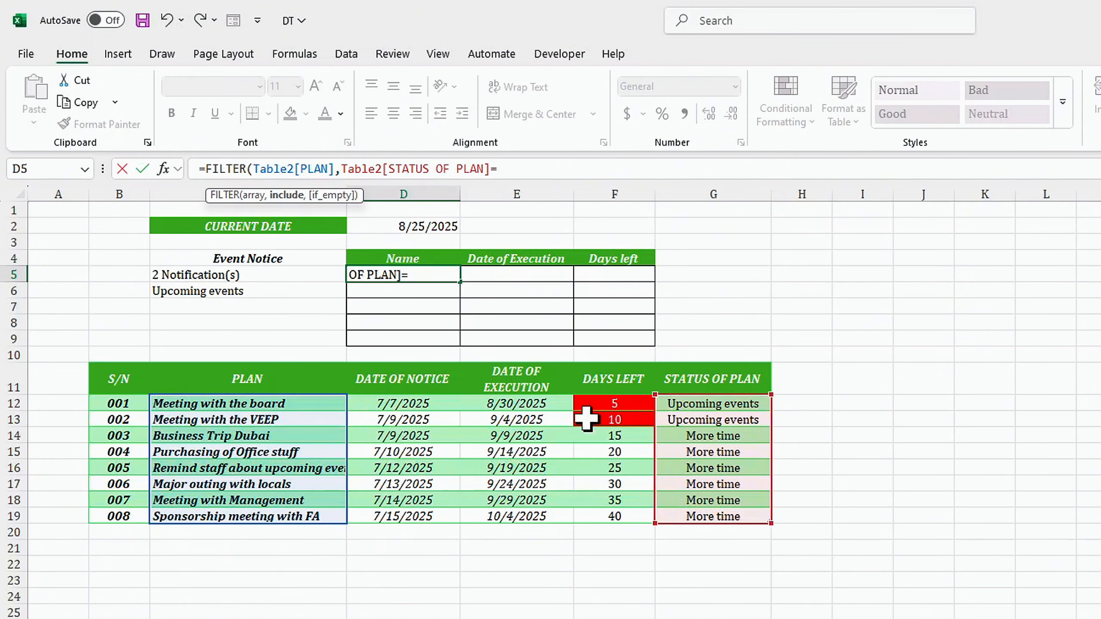
click(194, 291)
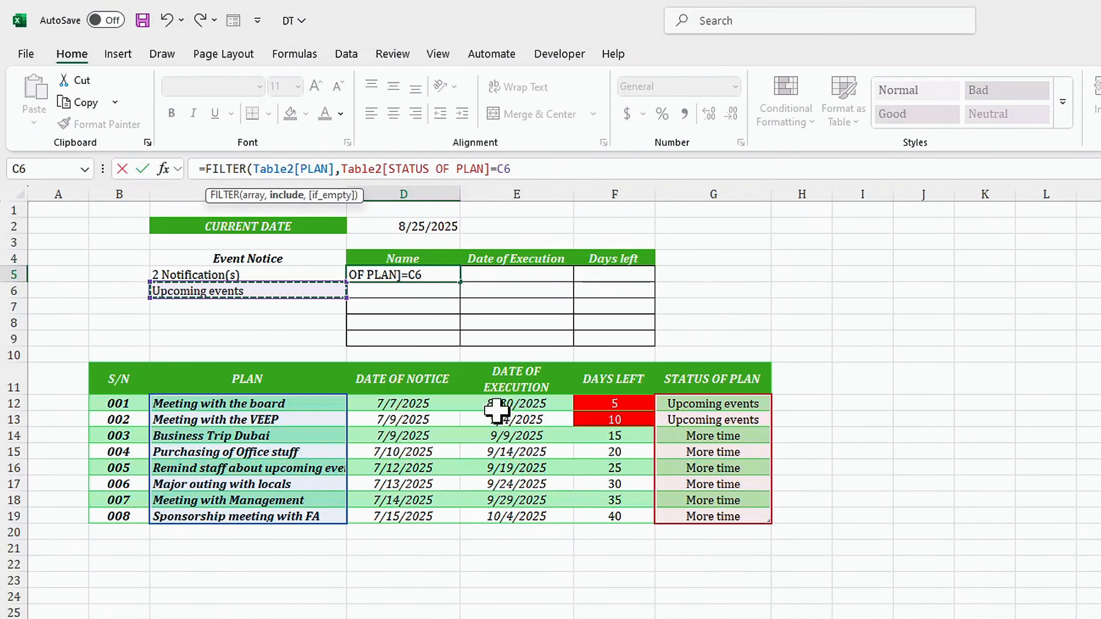
key(F4)
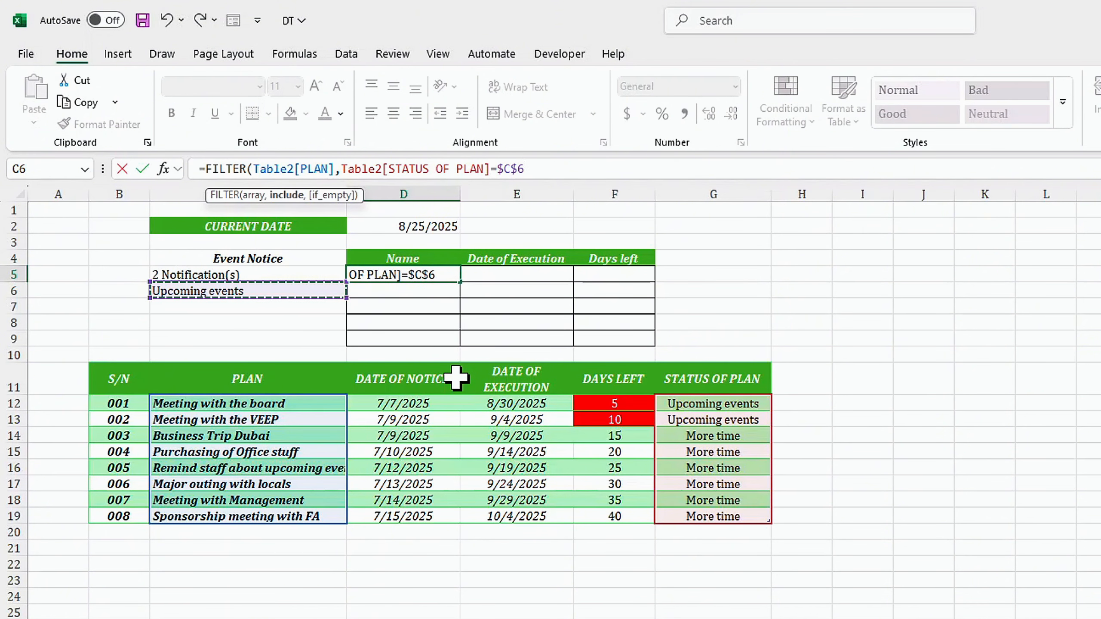
text())
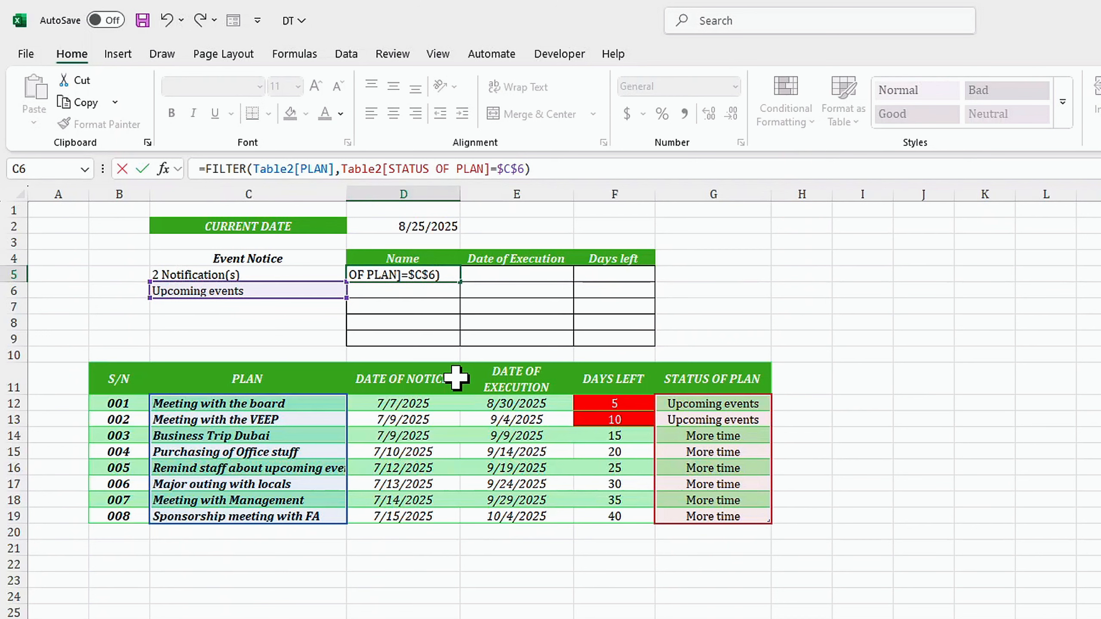
key(Return)
drag(460, 194, 479, 194)
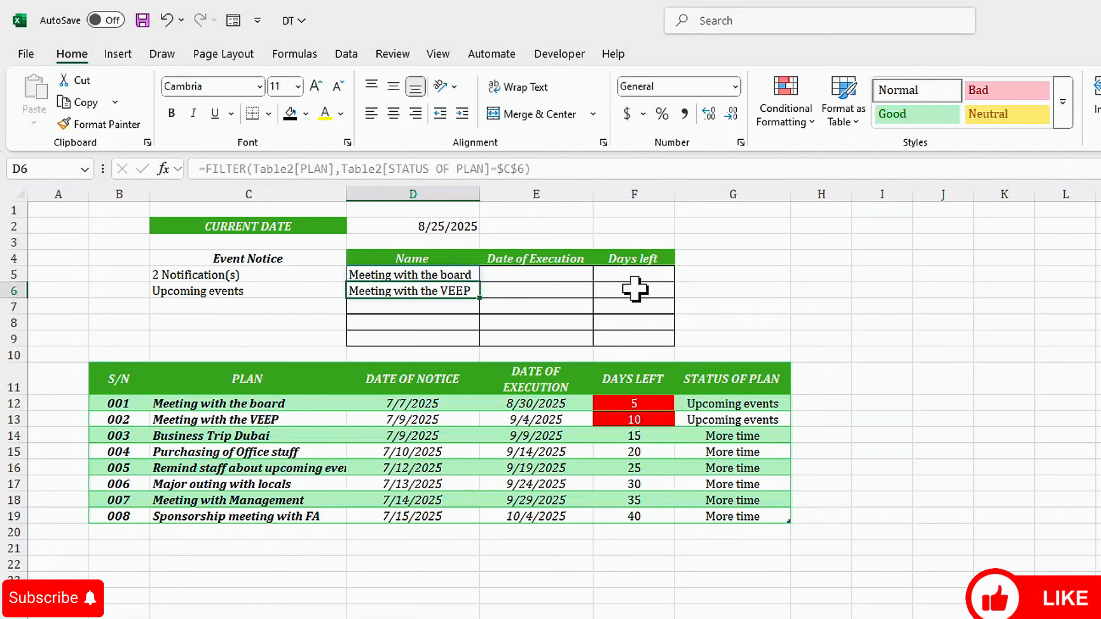
Begin an XLOOKUP formula in E5 with D5 as the lookup value and the PLAN column as the lookup array.
click(537, 275)
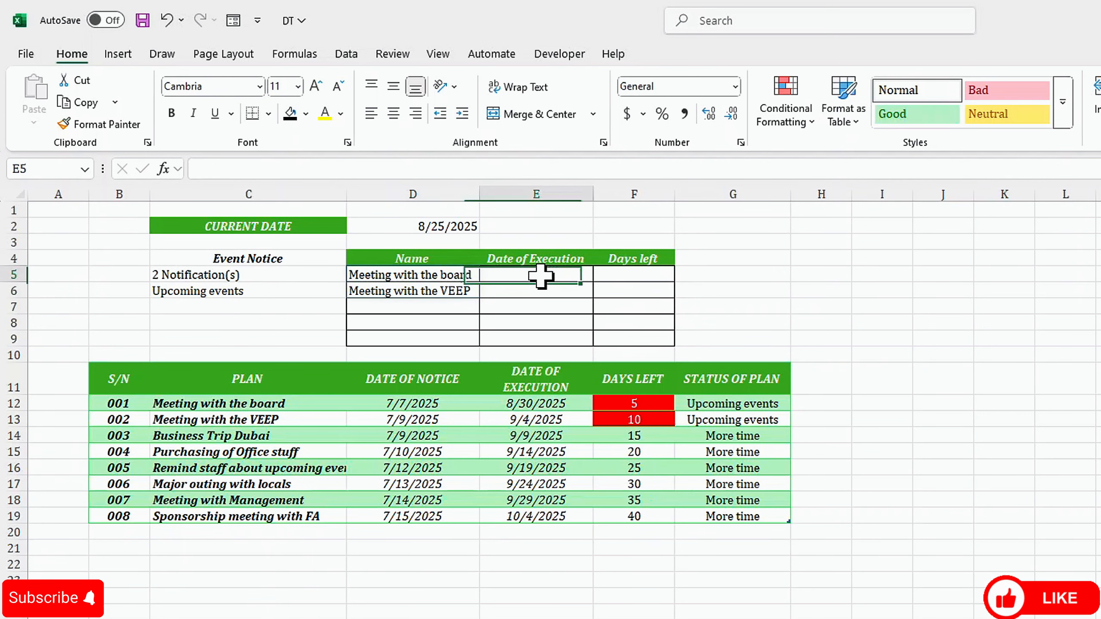
click(337, 171)
text(=)
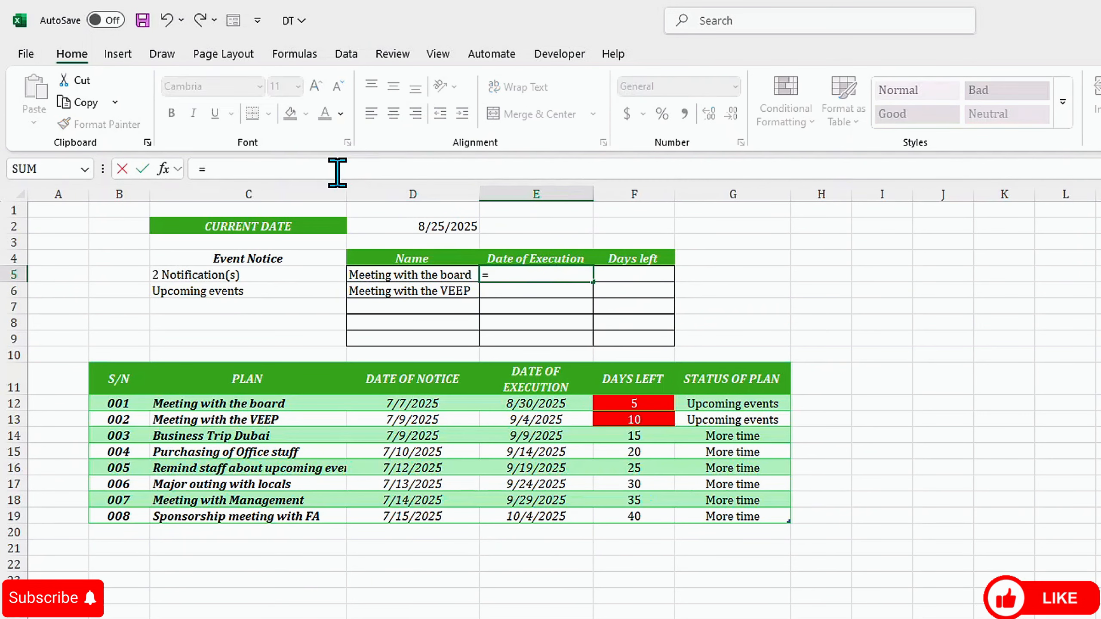
text(xloo)
key(Tab)
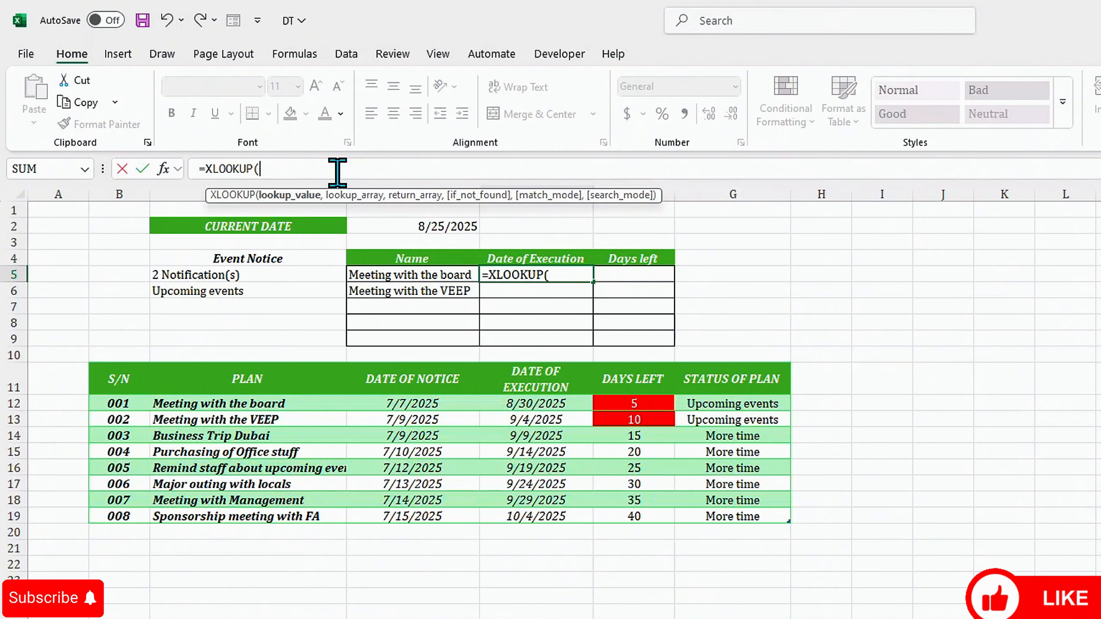
click(417, 275)
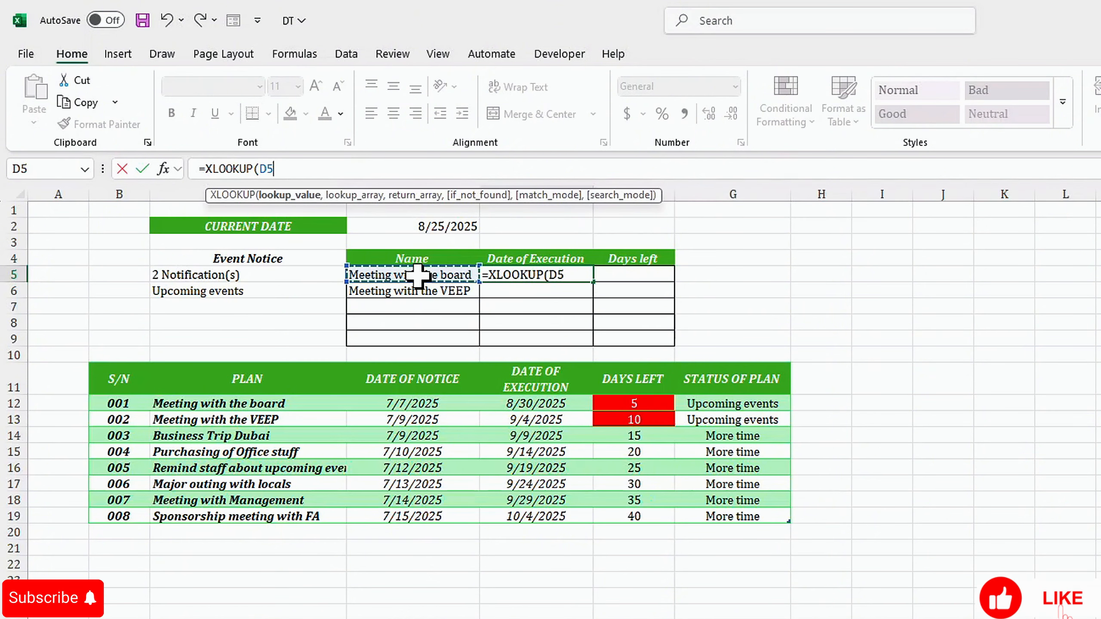
text(,)
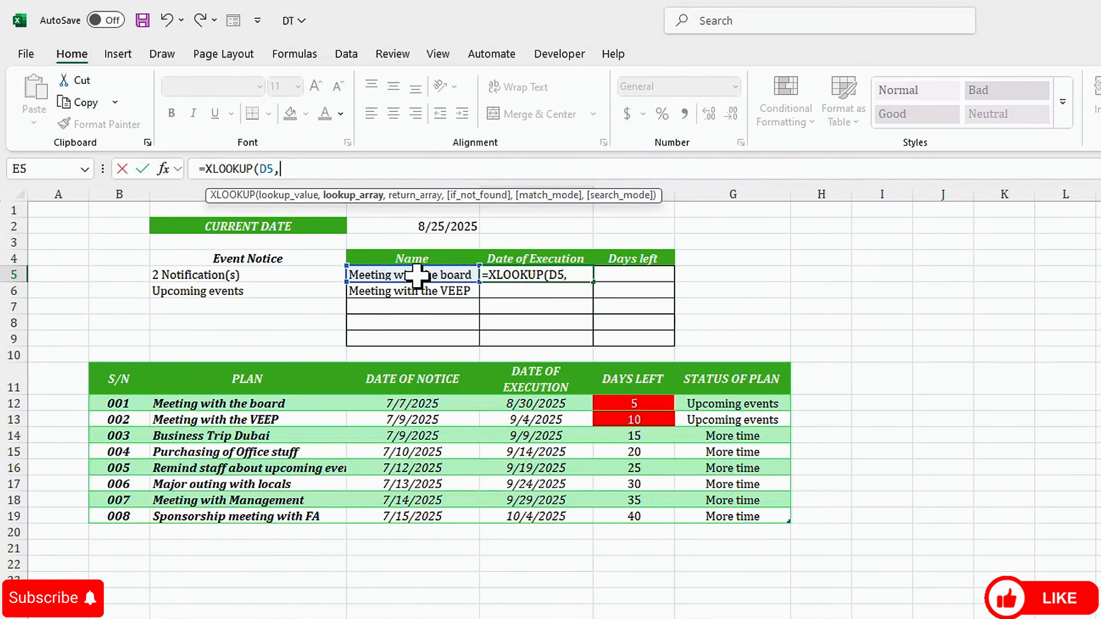
drag(277, 400, 253, 507)
text(,)
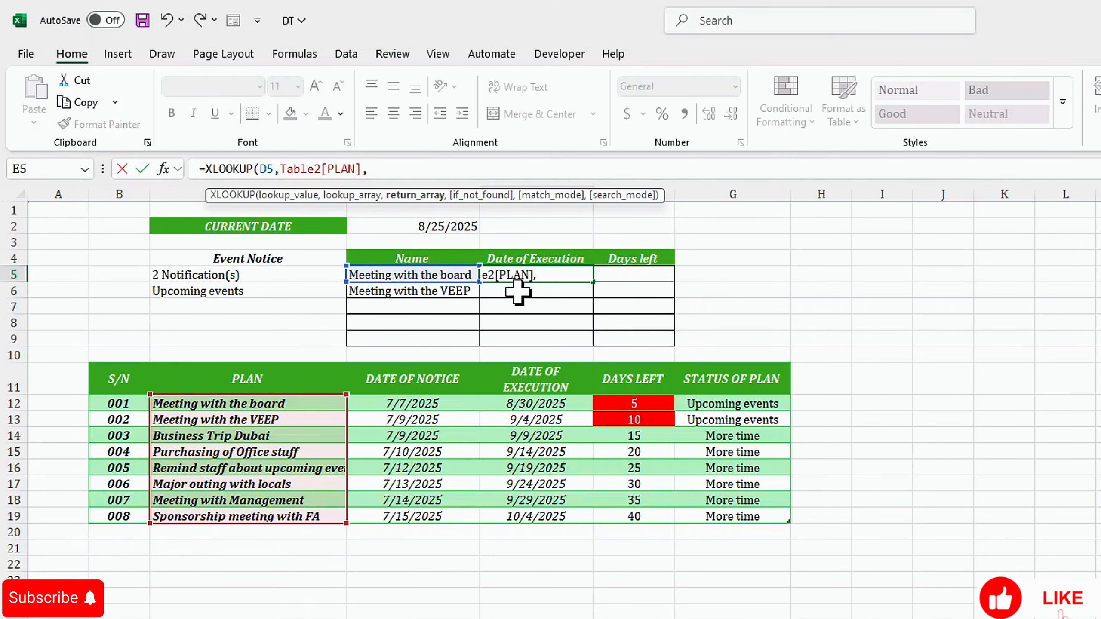
Complete the XLOOKUP in E5 to return DATE OF EXECUTION through DAYS LEFT, with an empty string if not found.
drag(496, 397, 604, 510)
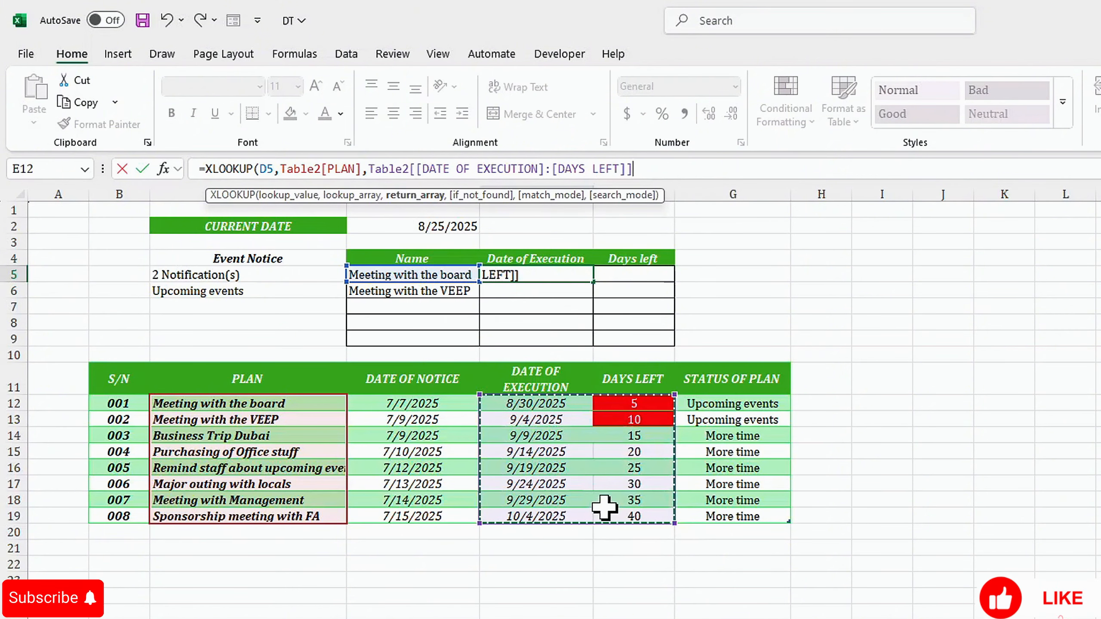
text(,)
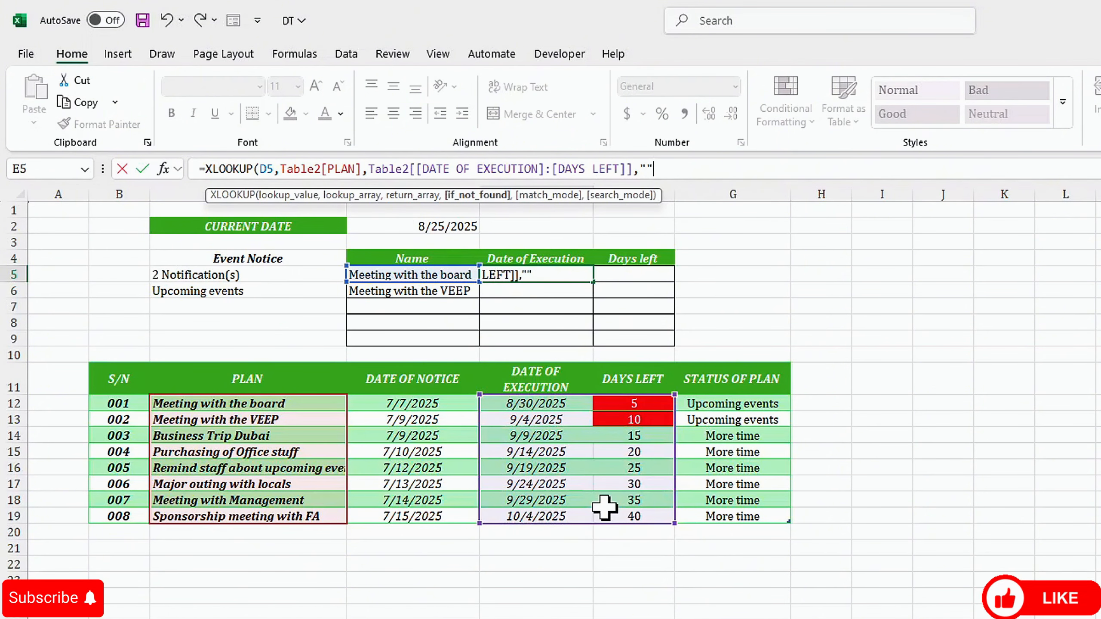
text(""))
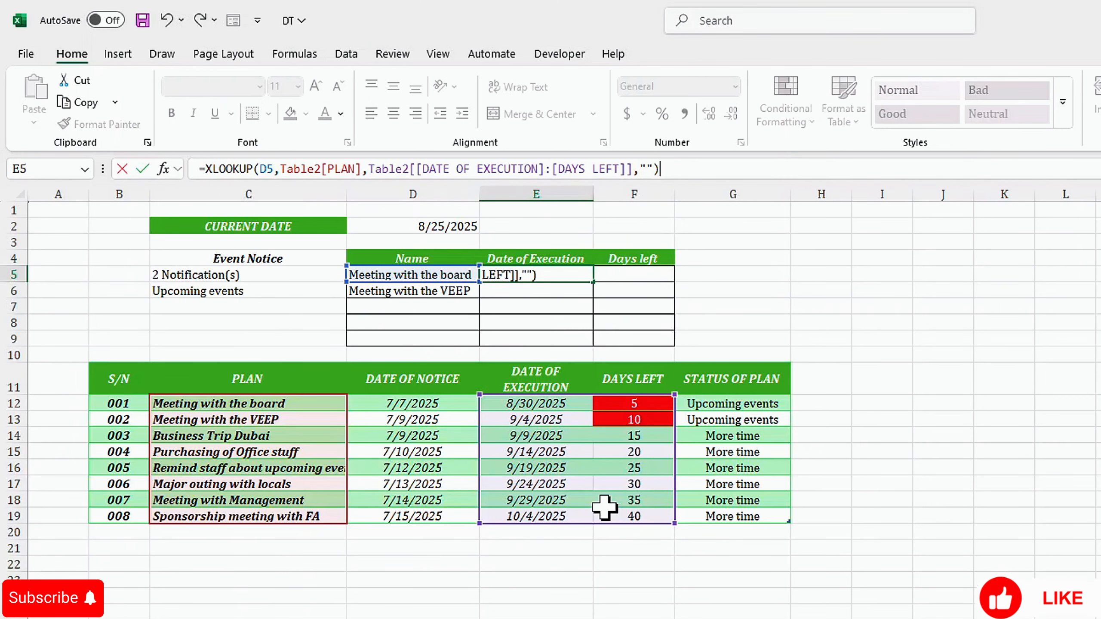
key(Return)
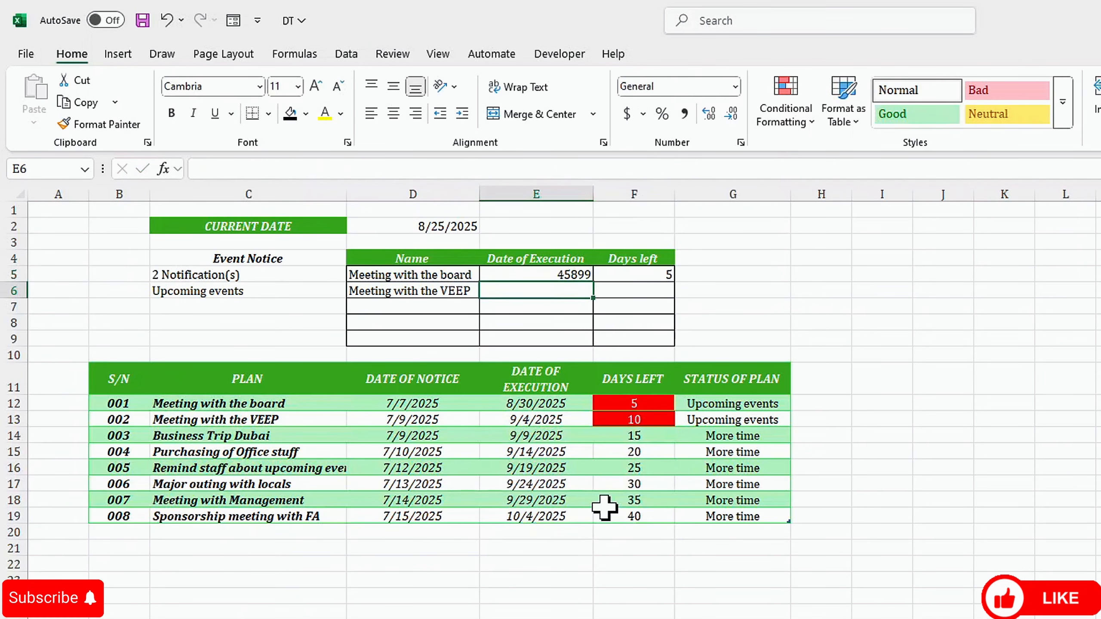
Fill the XLOOKUP formula from E5 down the remaining rows of the event notice table.
click(502, 273)
click(620, 273)
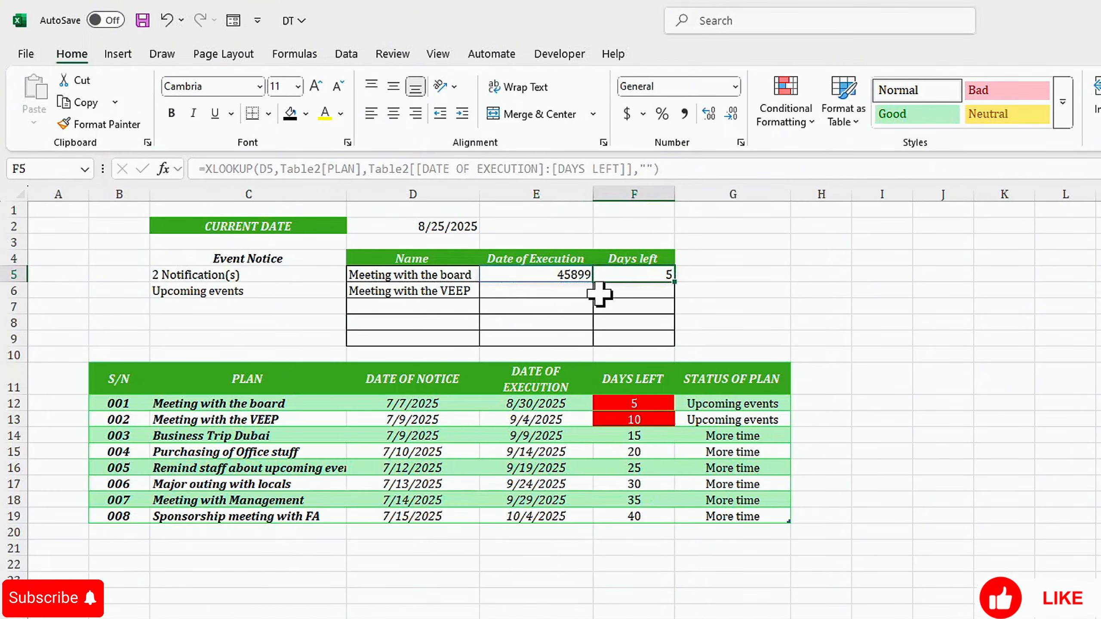
click(520, 276)
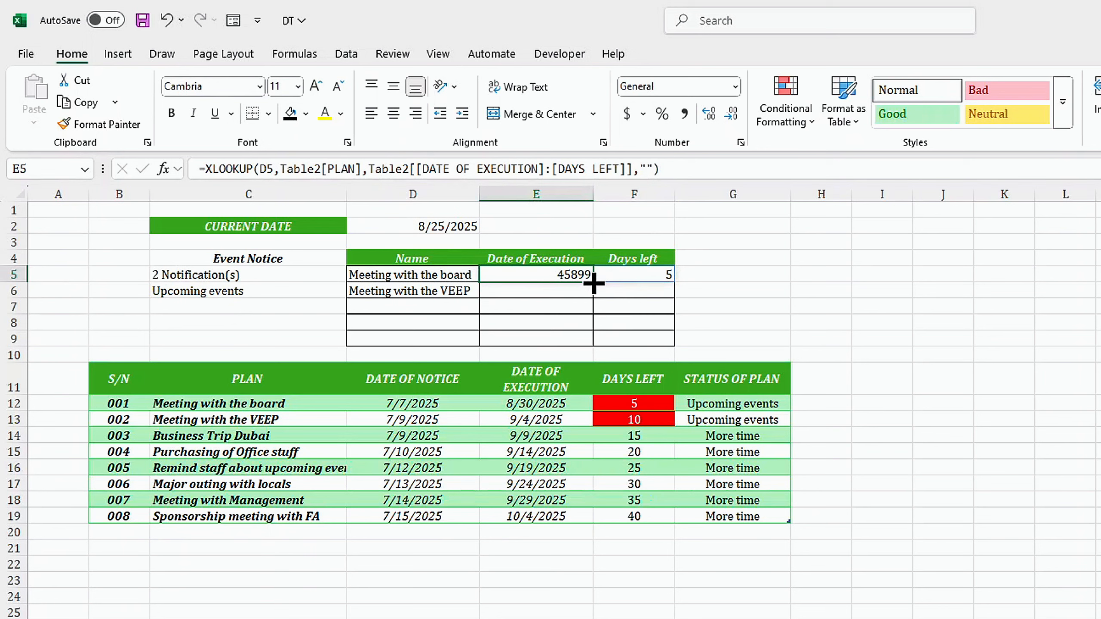
drag(590, 281, 590, 322)
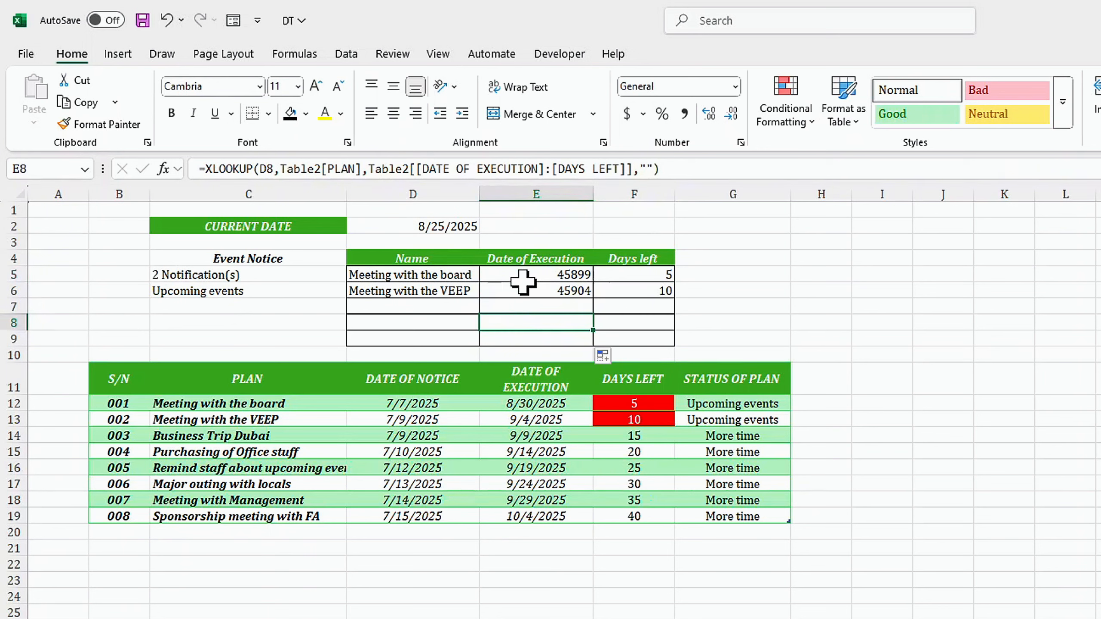
Format the Date of Execution cells E5:E9 in the event notice table as Short Date.
drag(519, 278, 524, 332)
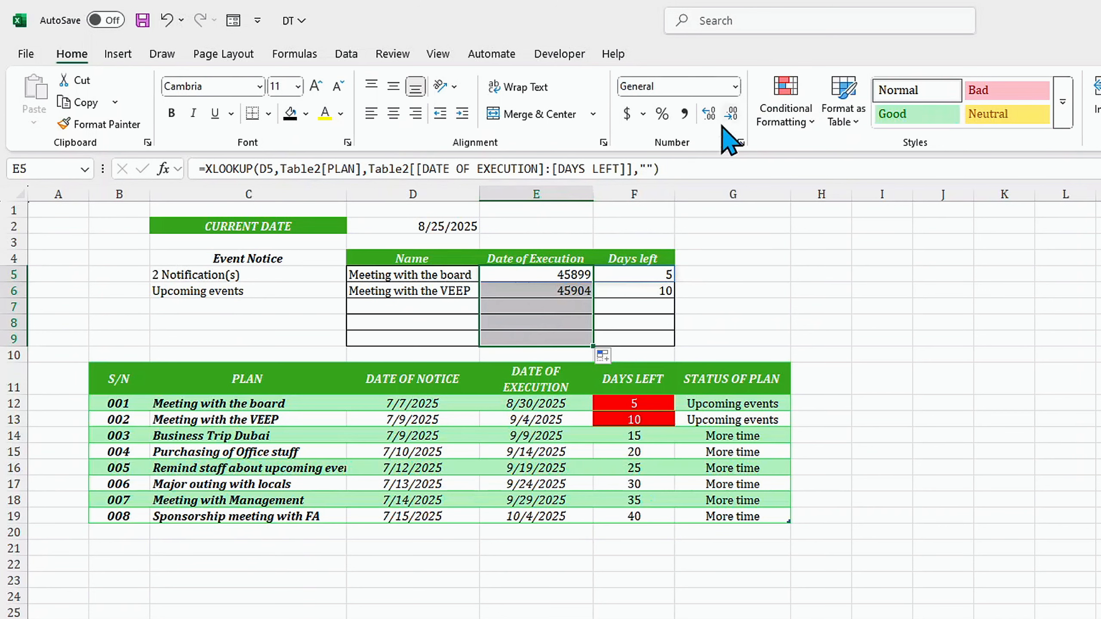
click(735, 87)
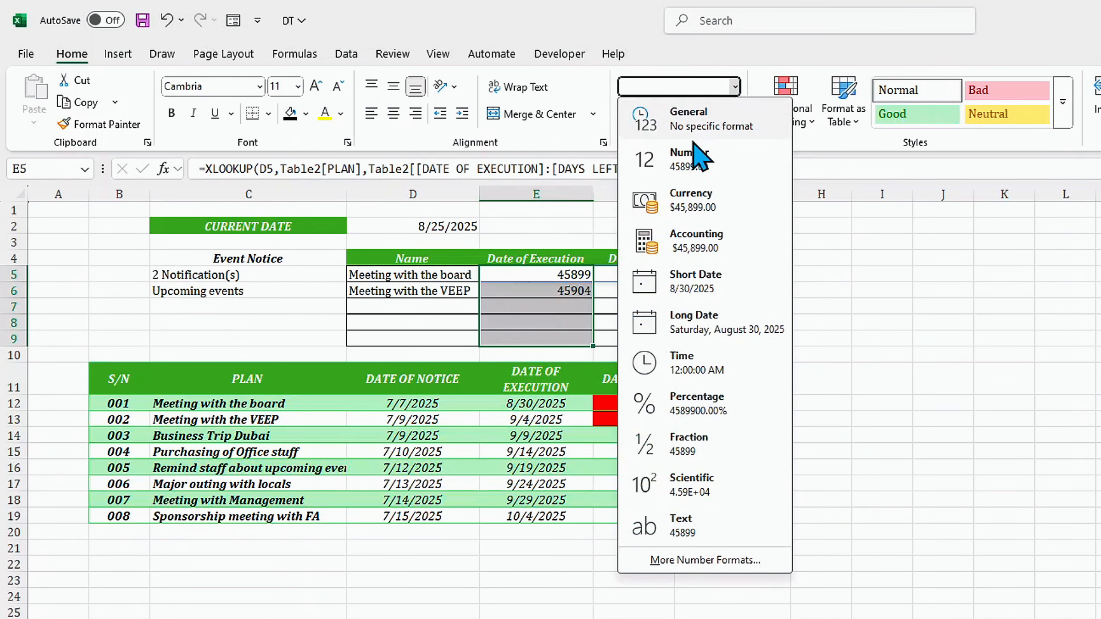
click(658, 287)
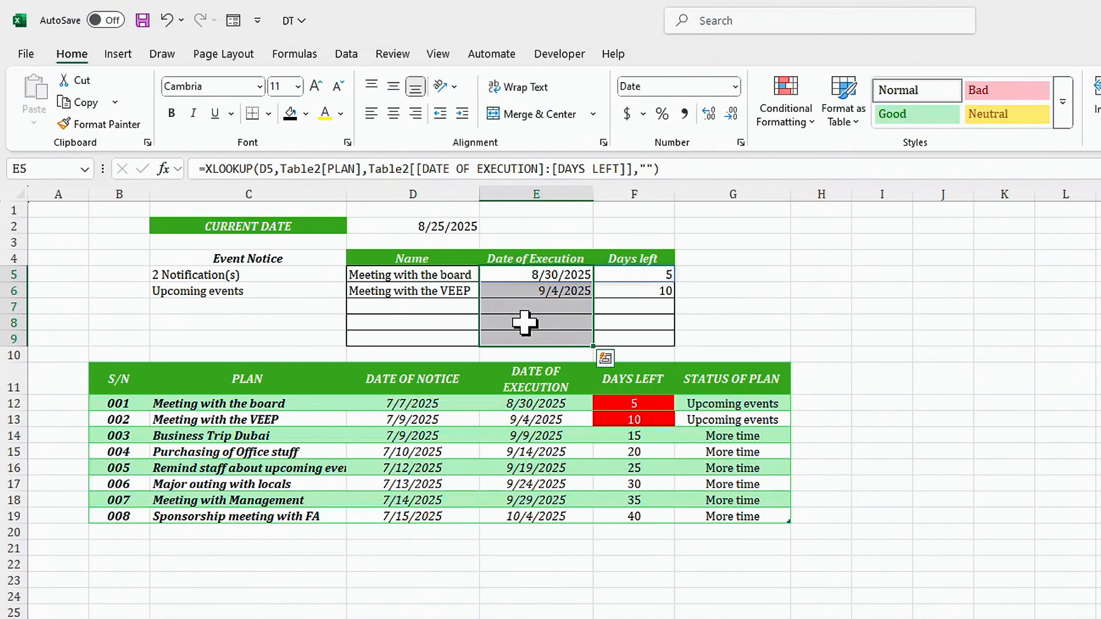
click(634, 290)
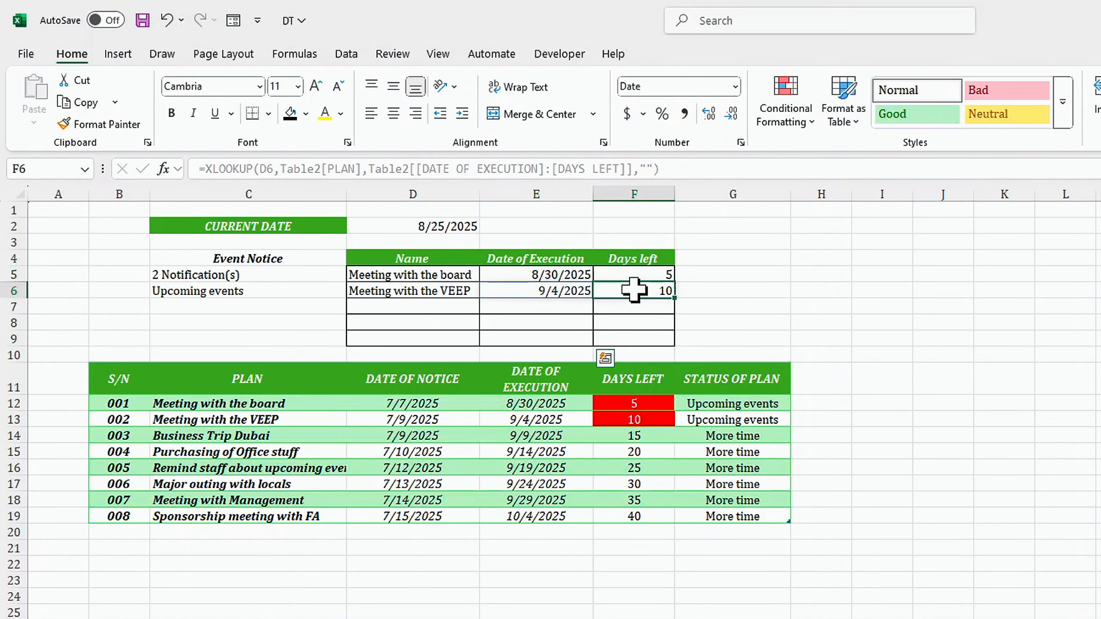
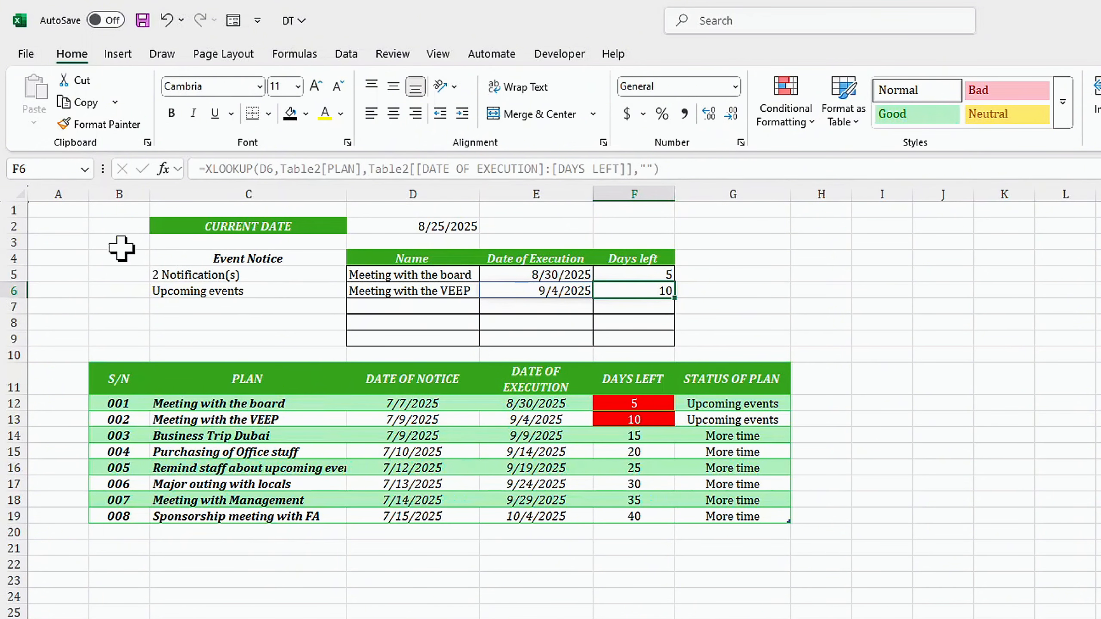
drag(151, 225, 667, 338)
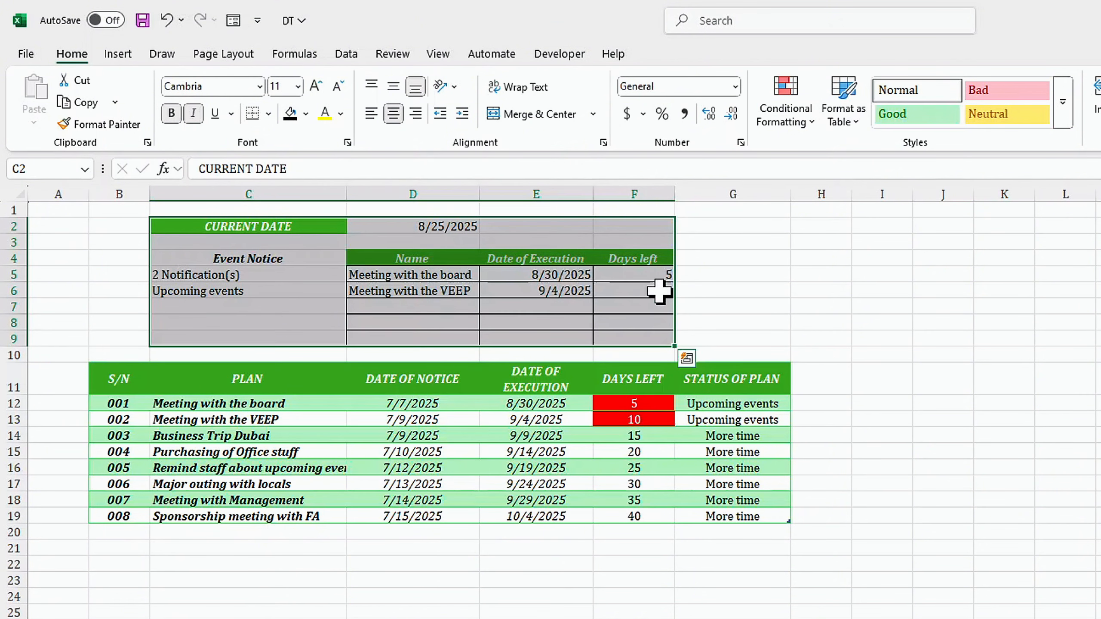
click(619, 291)
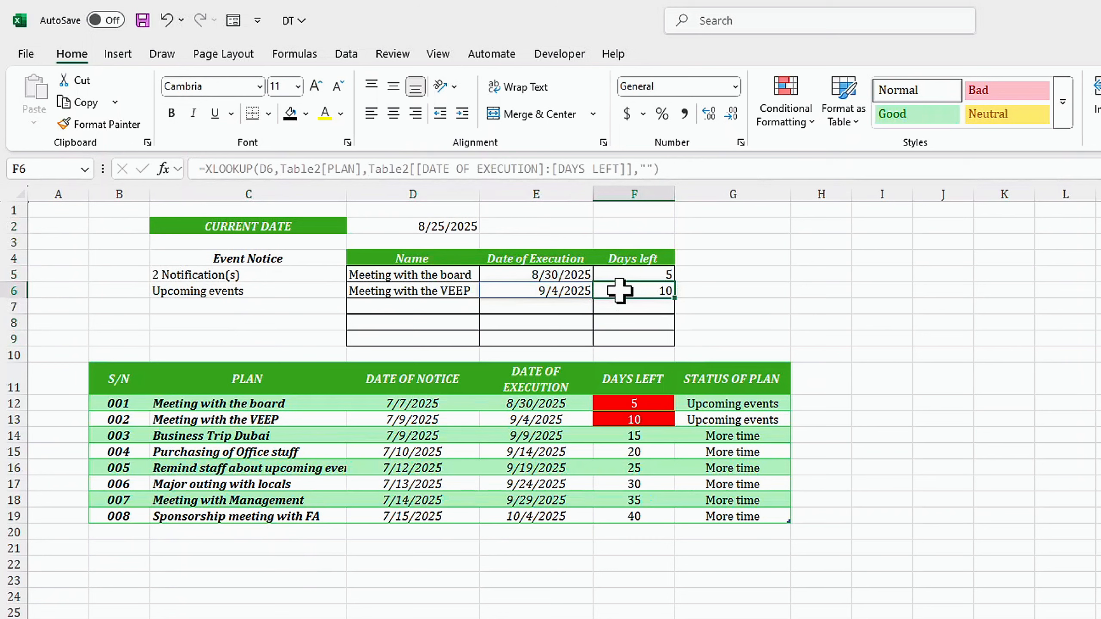